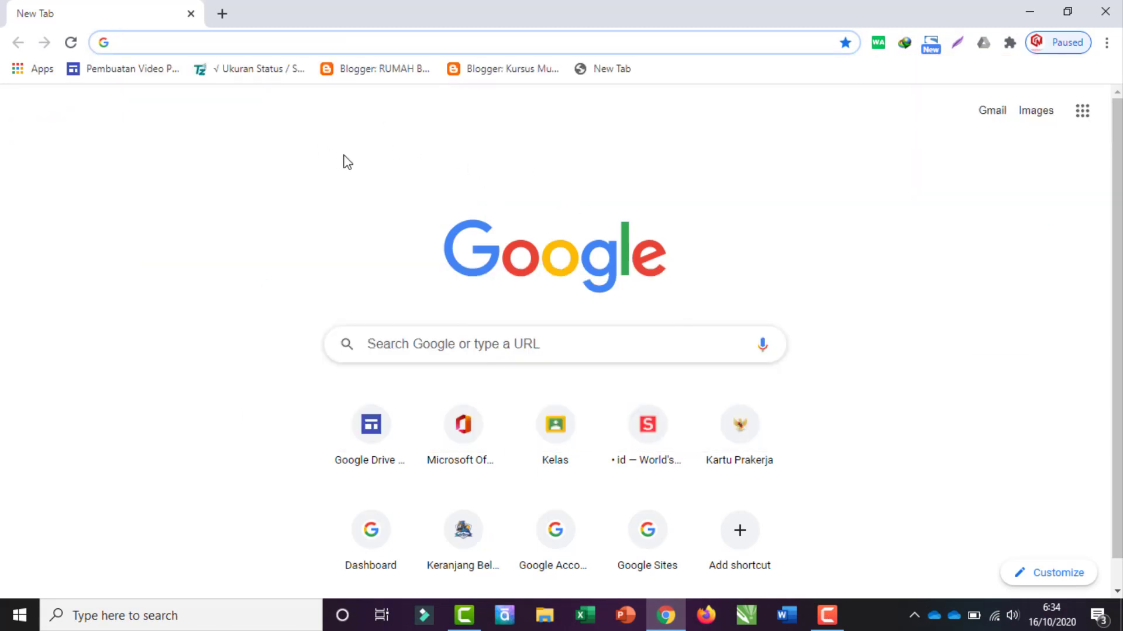
Step: Search Google for 'gmail'
{"action": "left_click", "coordinate": [420, 354]}
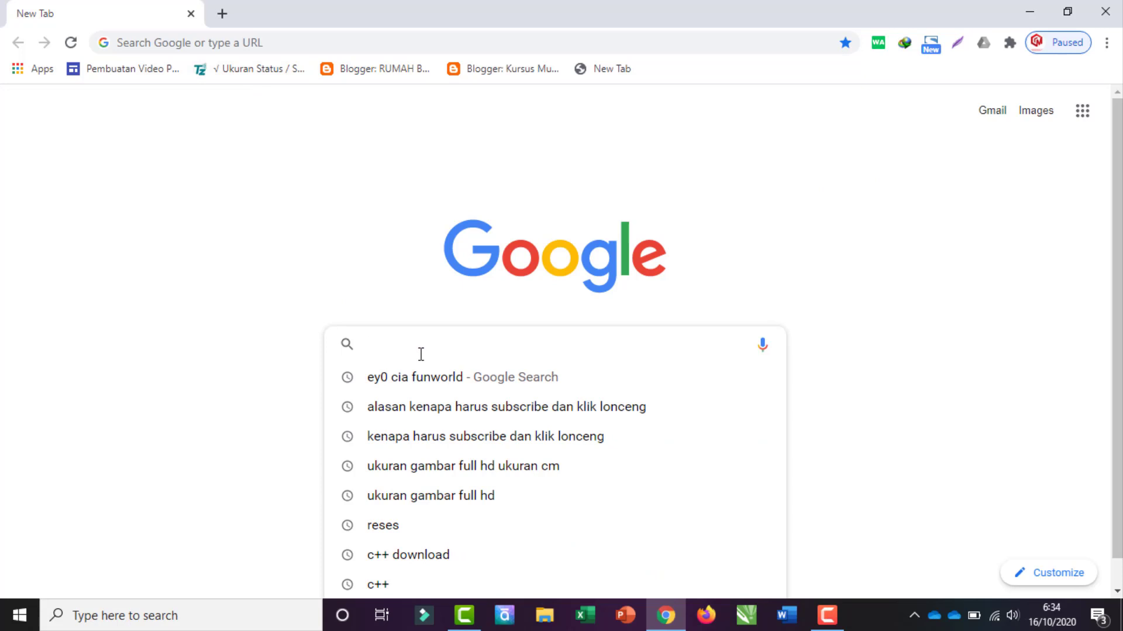
{"action": "type", "text": "gmail"}
{"action": "key", "text": "Return"}
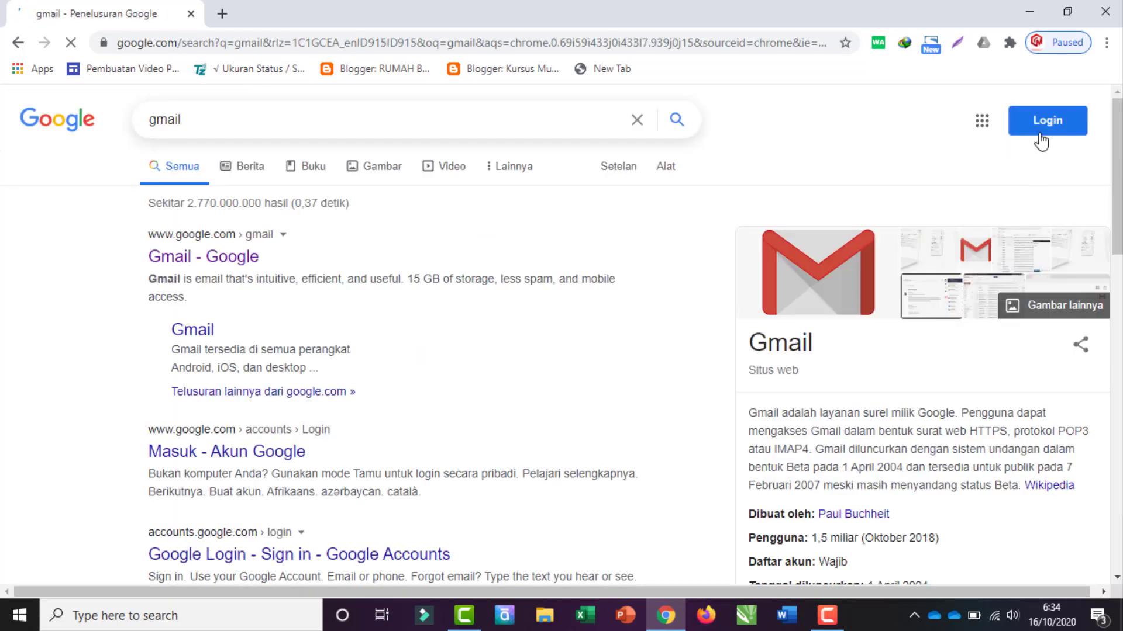
Step: Sign in to the Google account with its password
{"action": "left_click", "coordinate": [1045, 124]}
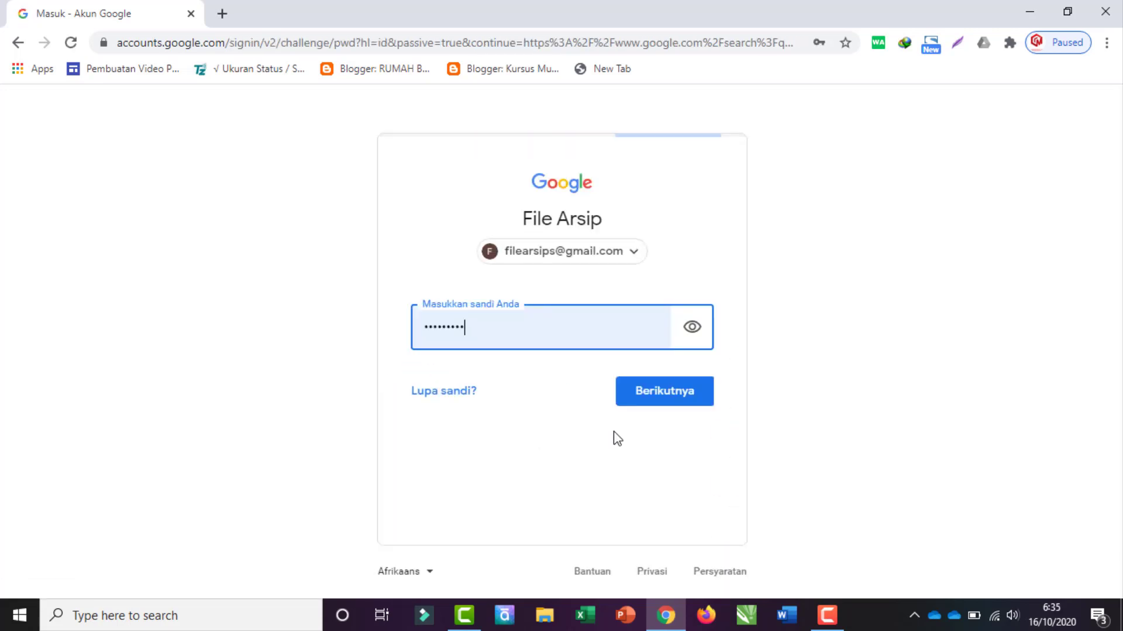
{"action": "left_click", "coordinate": [665, 403]}
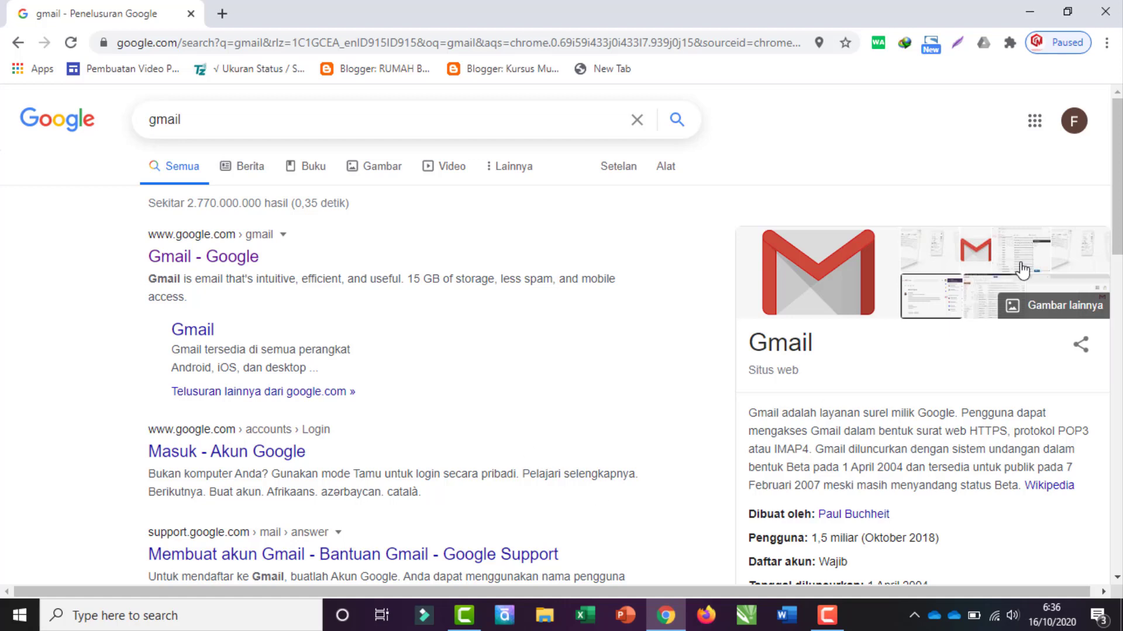
{"action": "left_click", "coordinate": [1032, 123]}
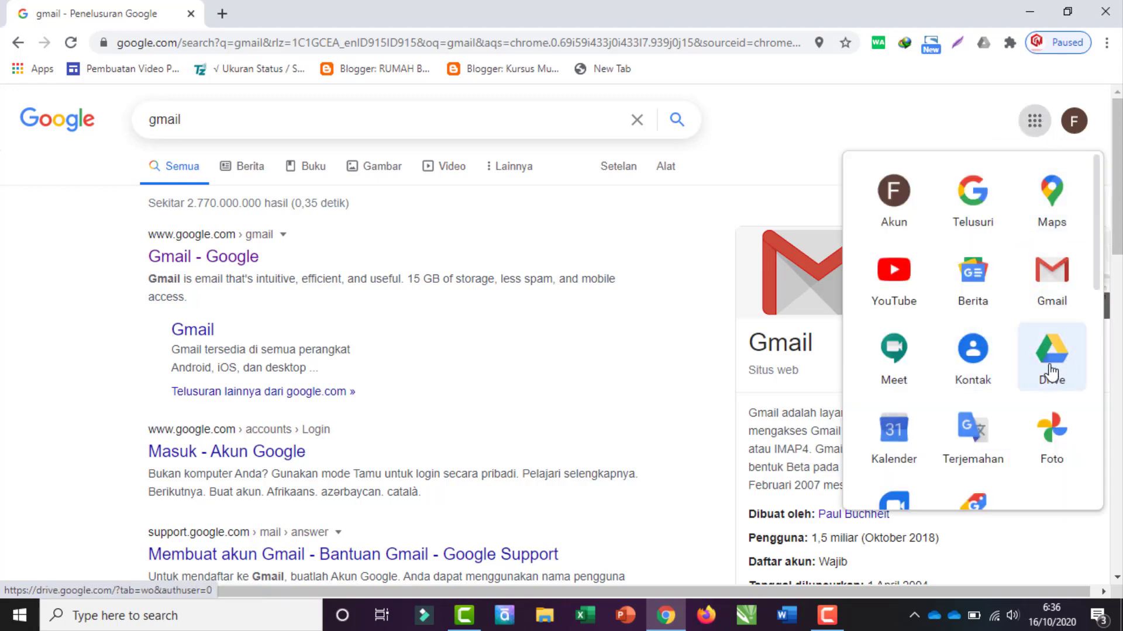
Step: In Google Drive, create a new Google Formulir from the Baru menu
{"action": "left_click", "coordinate": [1051, 372]}
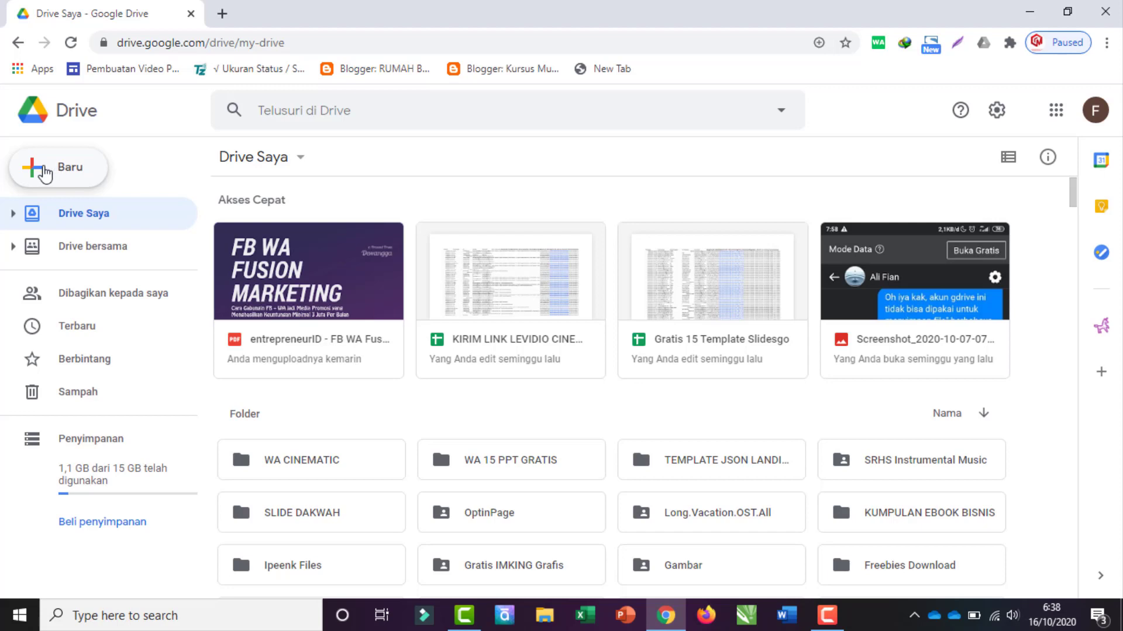
{"action": "left_click", "coordinate": [54, 169]}
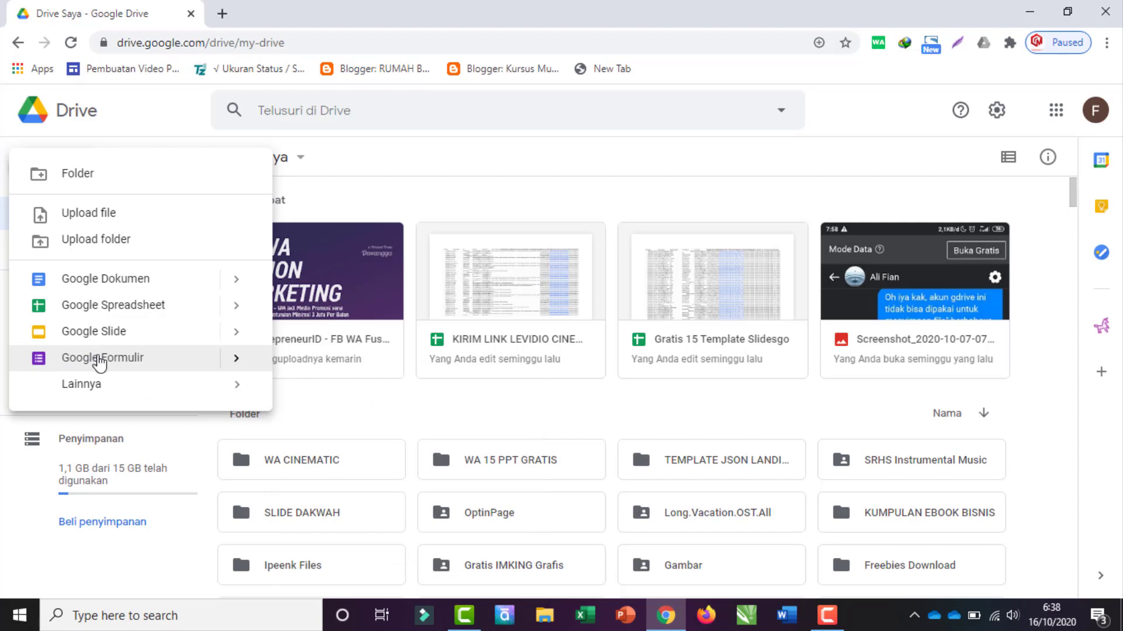
{"action": "left_click", "coordinate": [101, 363]}
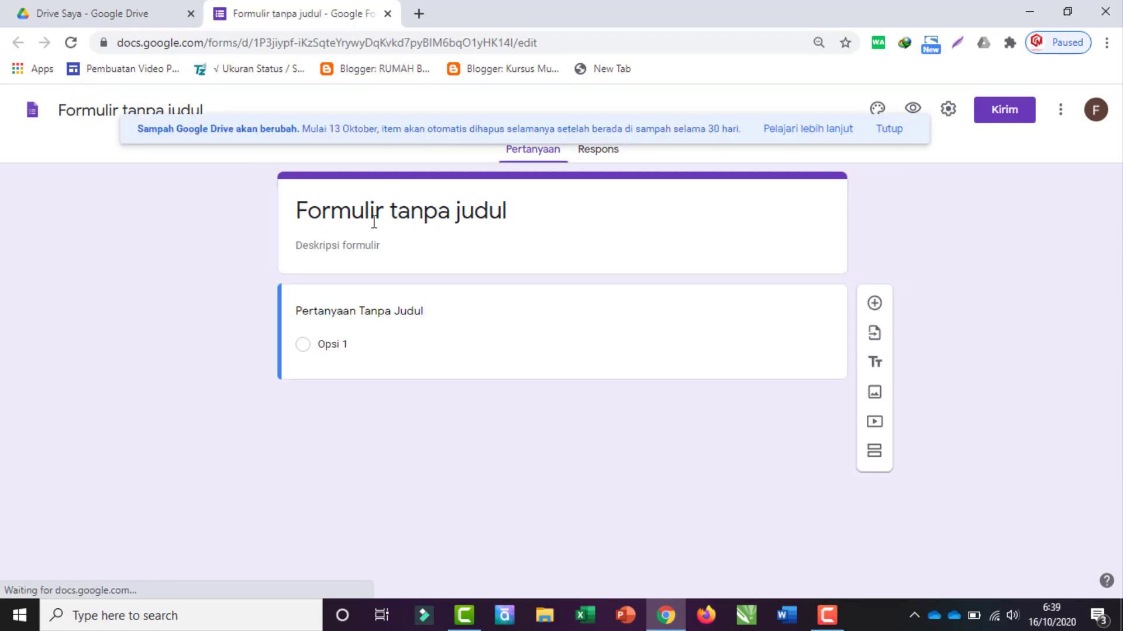
Step: Dismiss the trash notice and enter 'Teknik Pengolahan Audio Video' as the form title
{"action": "left_click", "coordinate": [892, 129]}
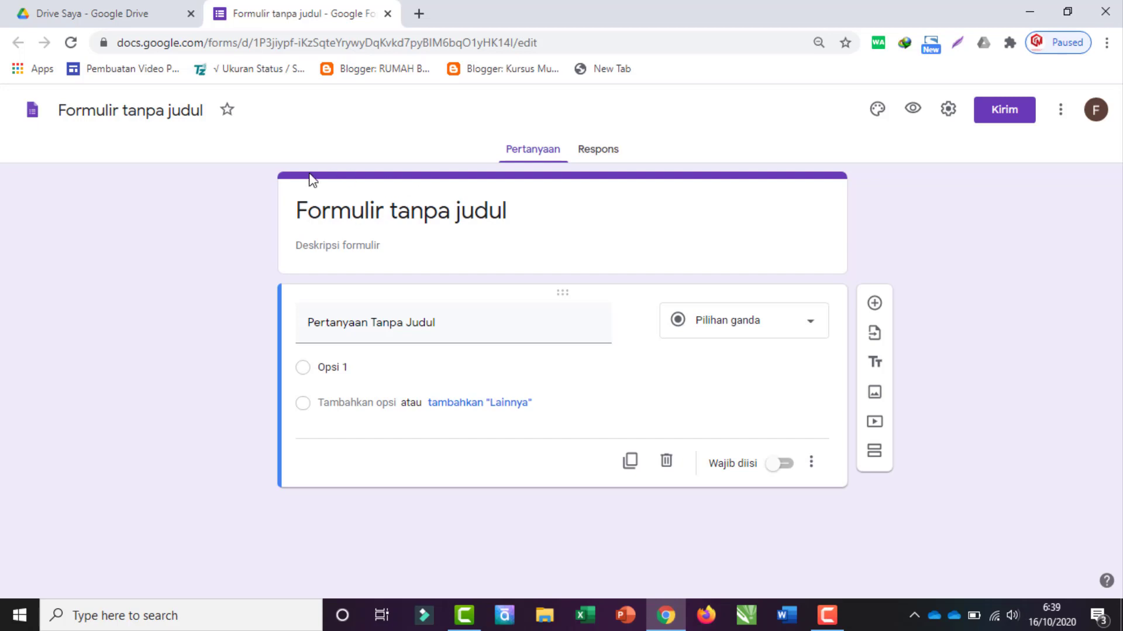
{"action": "left_click", "coordinate": [375, 215]}
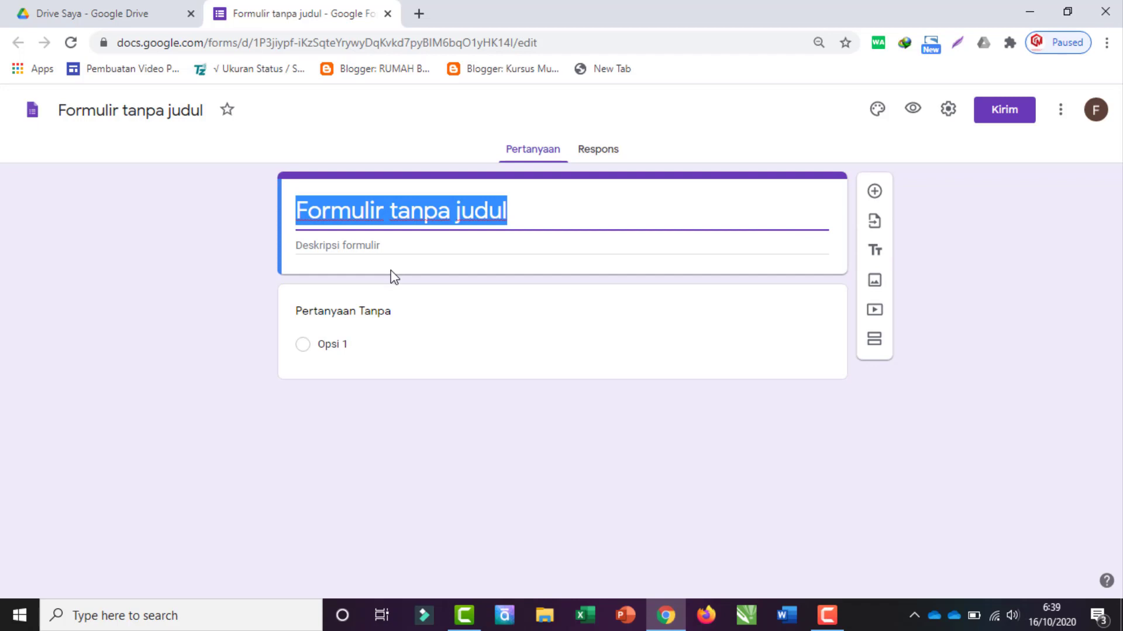
{"action": "type", "text": "Teknik Pengolahan Audio Video"}
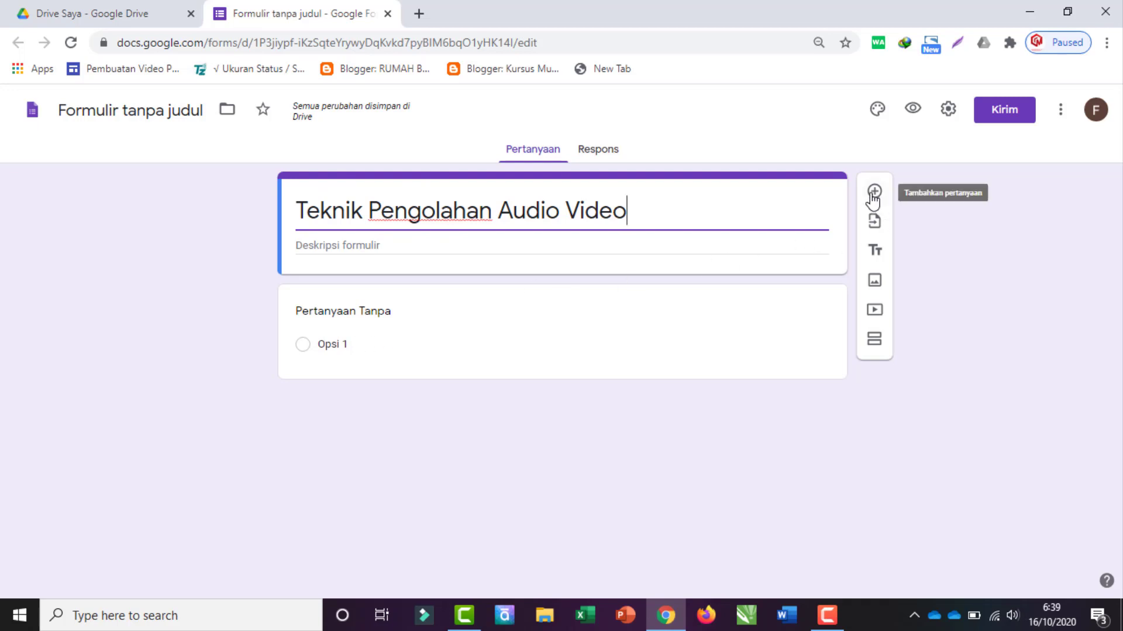
Step: Rename the first question to 'Nama anda' and make it required
{"action": "left_click", "coordinate": [321, 323]}
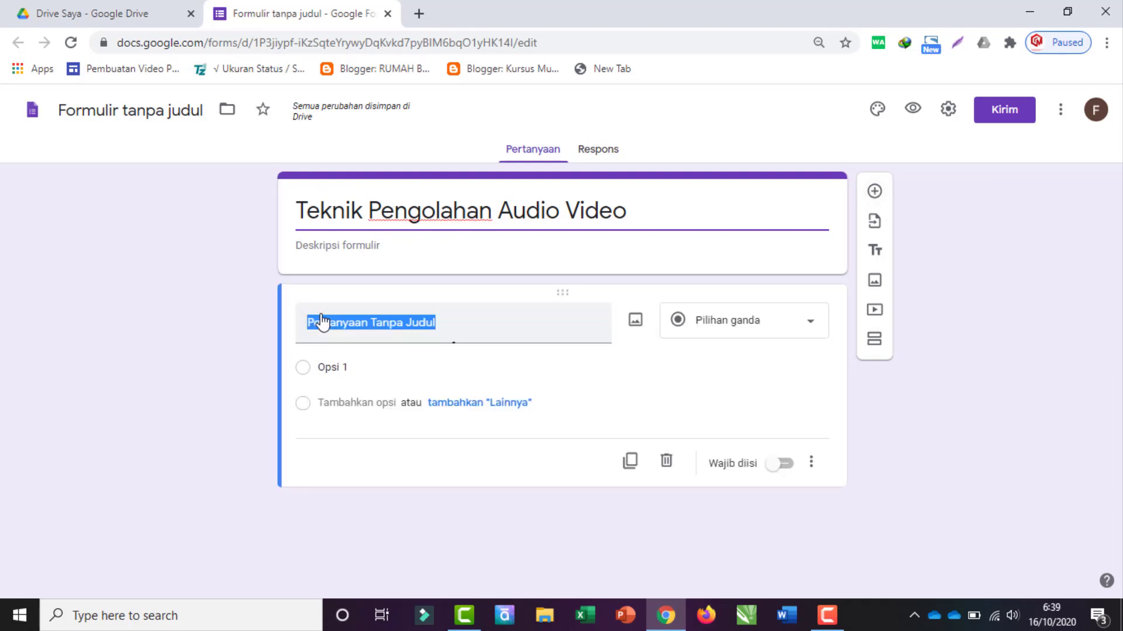
{"action": "type", "text": "Nama anda"}
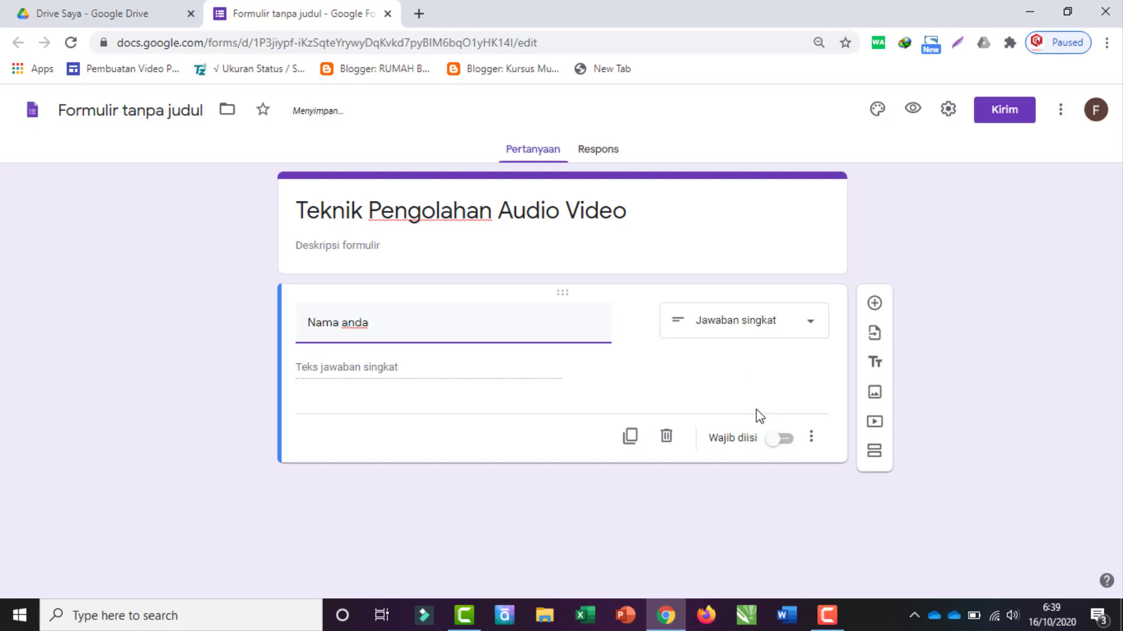
{"action": "left_click", "coordinate": [783, 442]}
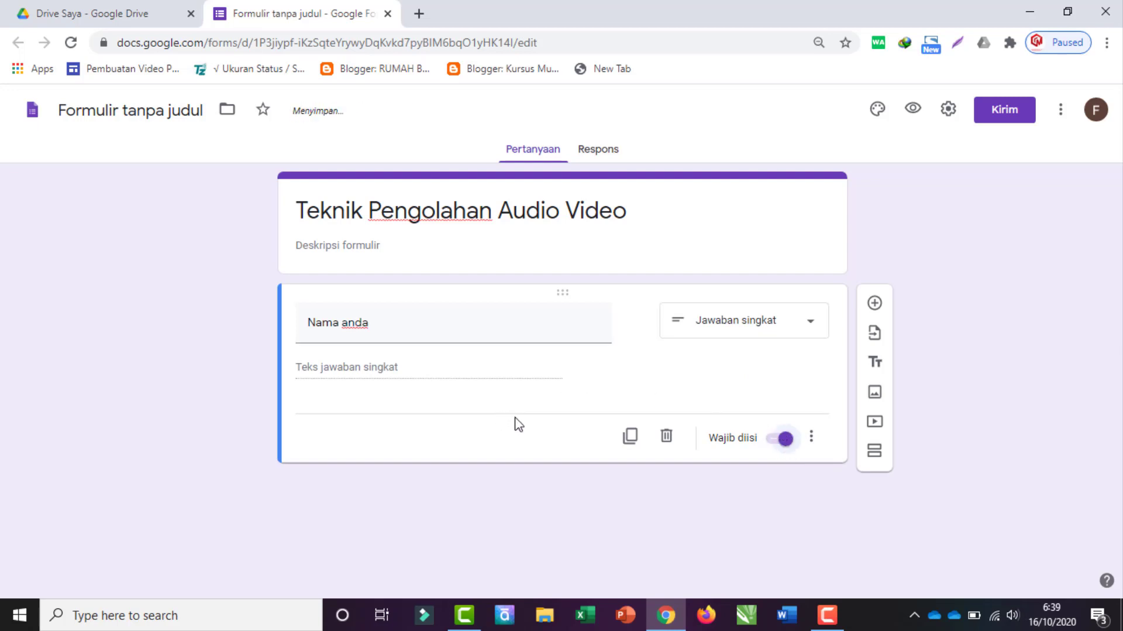
Step: Add a required 'Kelas Anda' question with the option 'XII Multimedia'
{"action": "left_click", "coordinate": [874, 304]}
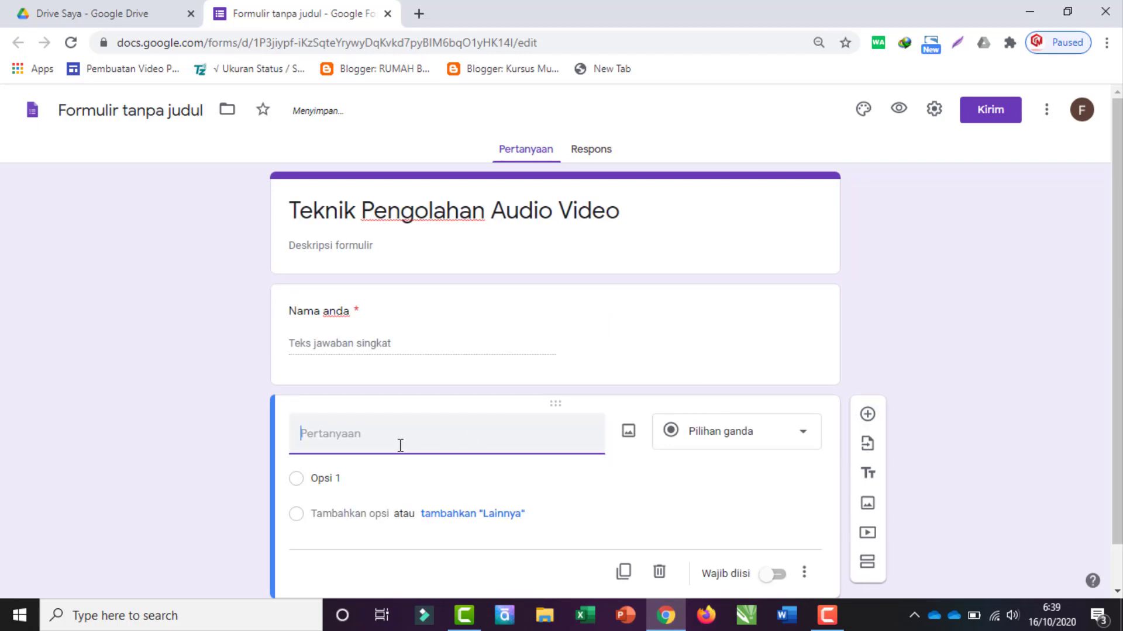
{"action": "type", "text": "Kelas Anda"}
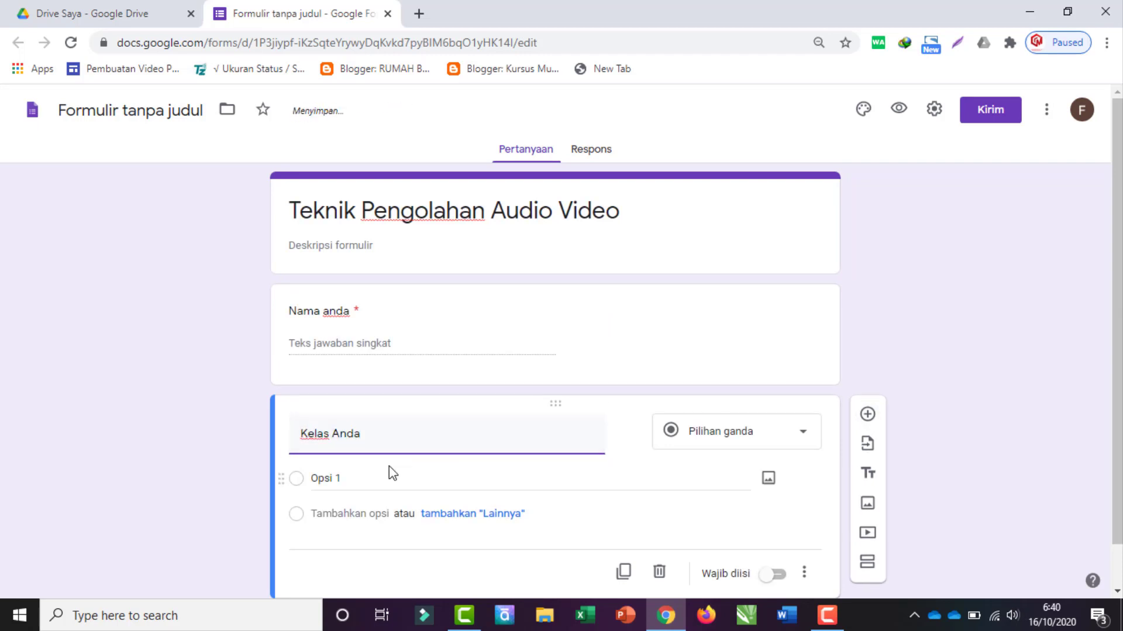
{"action": "scroll", "coordinate": [380, 479], "scroll_direction": "down", "scroll_amount": 1}
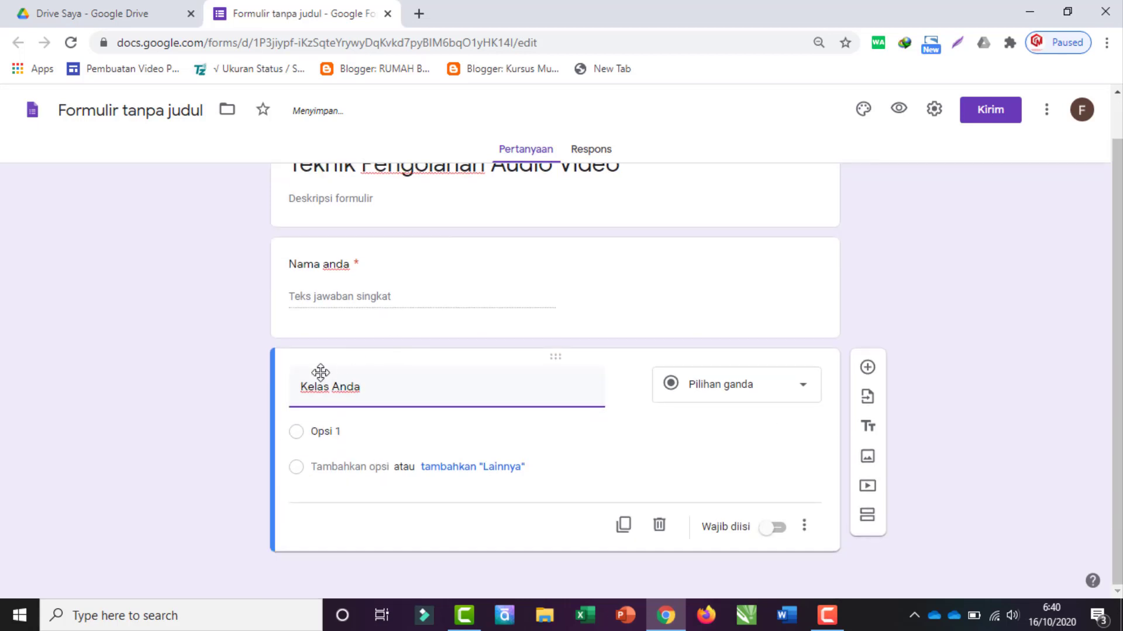
{"action": "left_click", "coordinate": [334, 431]}
{"action": "type", "text": "XII Mu"}
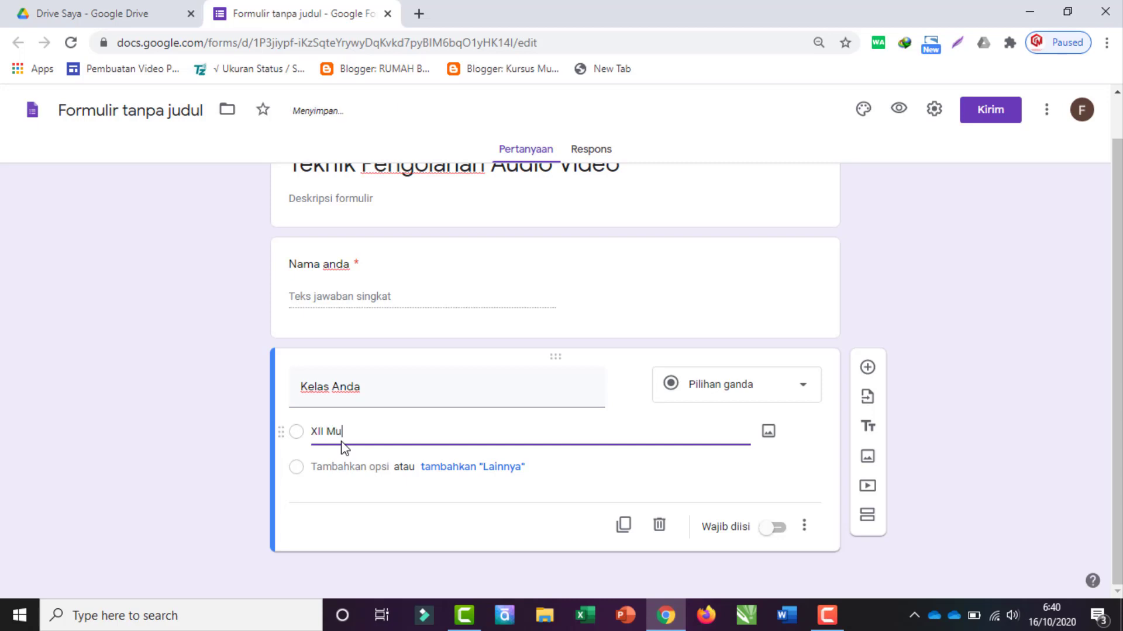
{"action": "type", "text": "ltimedia"}
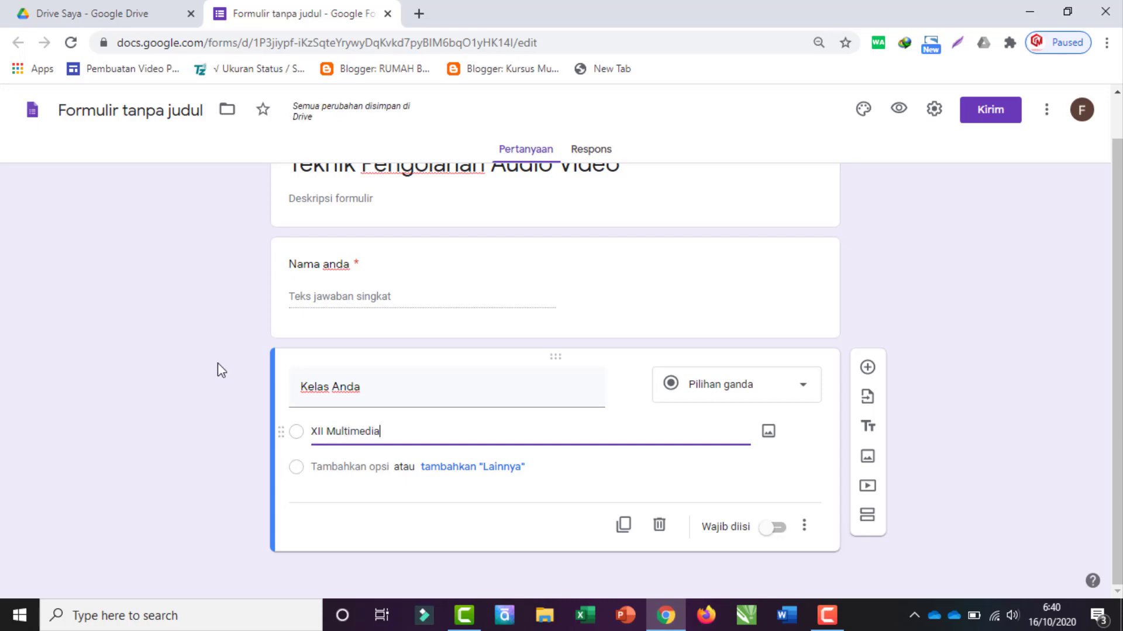
{"action": "left_click", "coordinate": [122, 338]}
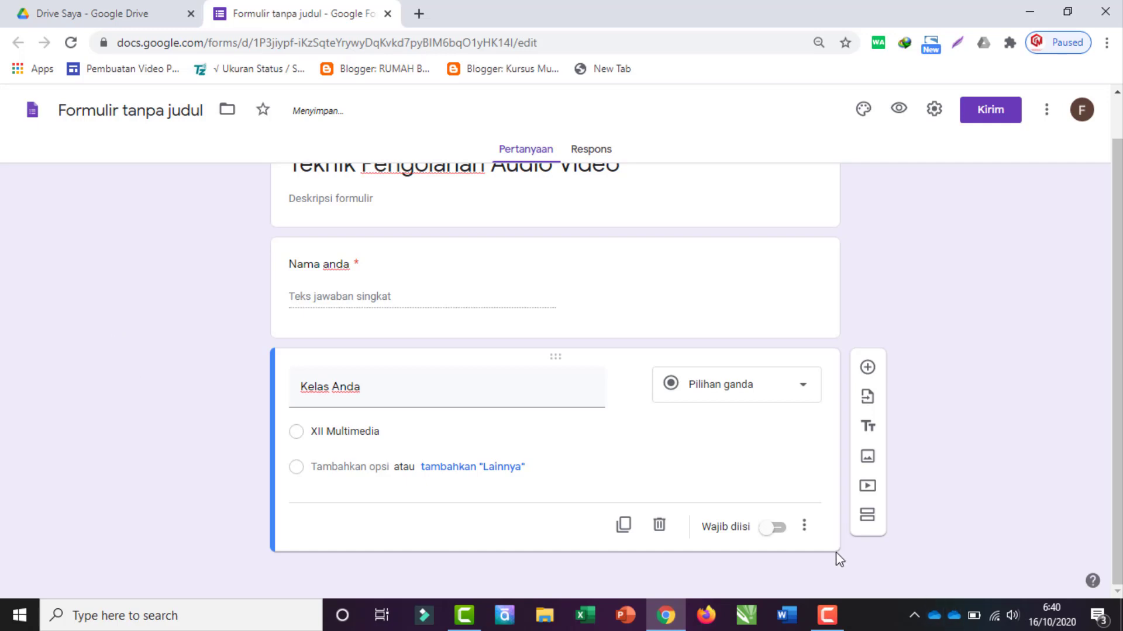
{"action": "left_click", "coordinate": [775, 531]}
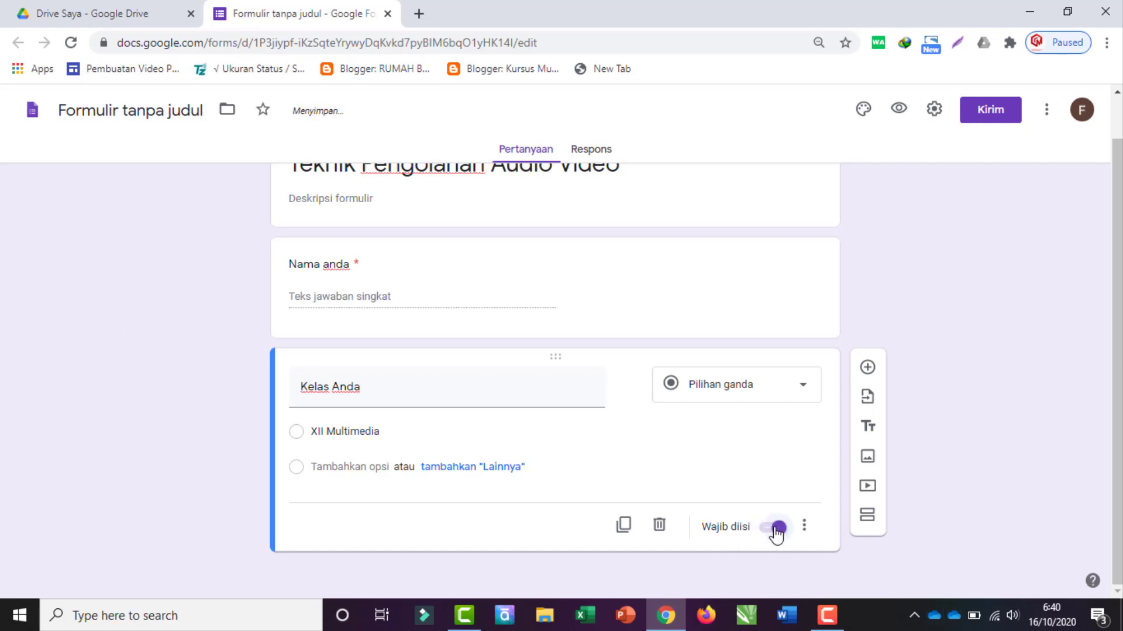
Step: Duplicate that question and turn the copy into a date question 'Tanggal Ujian'
{"action": "left_click", "coordinate": [623, 529]}
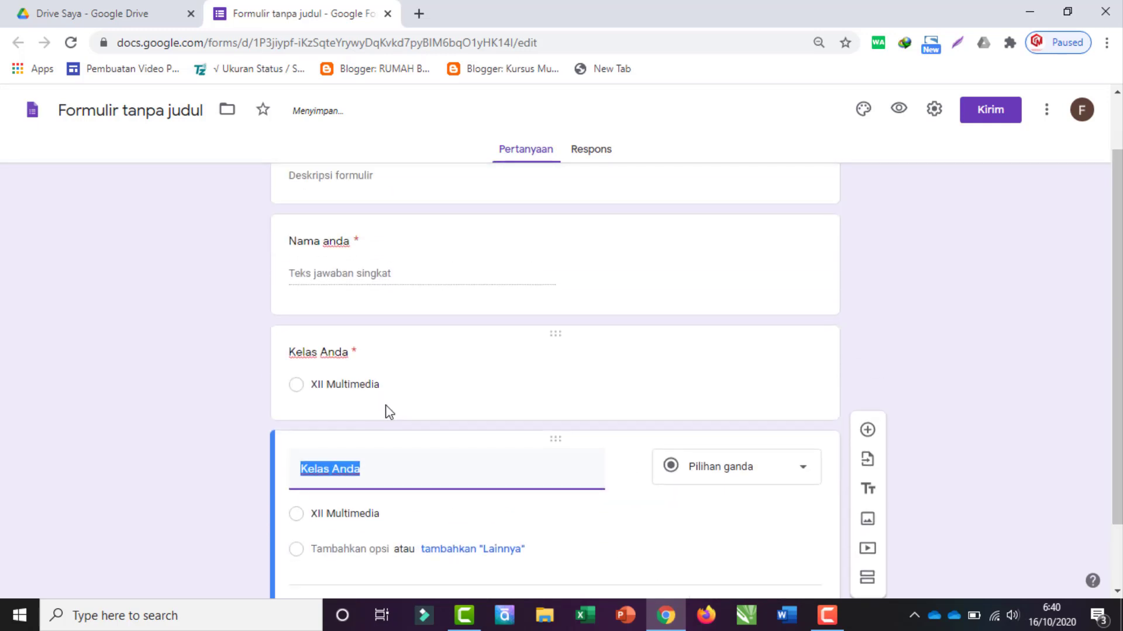
{"action": "scroll", "coordinate": [399, 406], "scroll_direction": "up", "scroll_amount": 3}
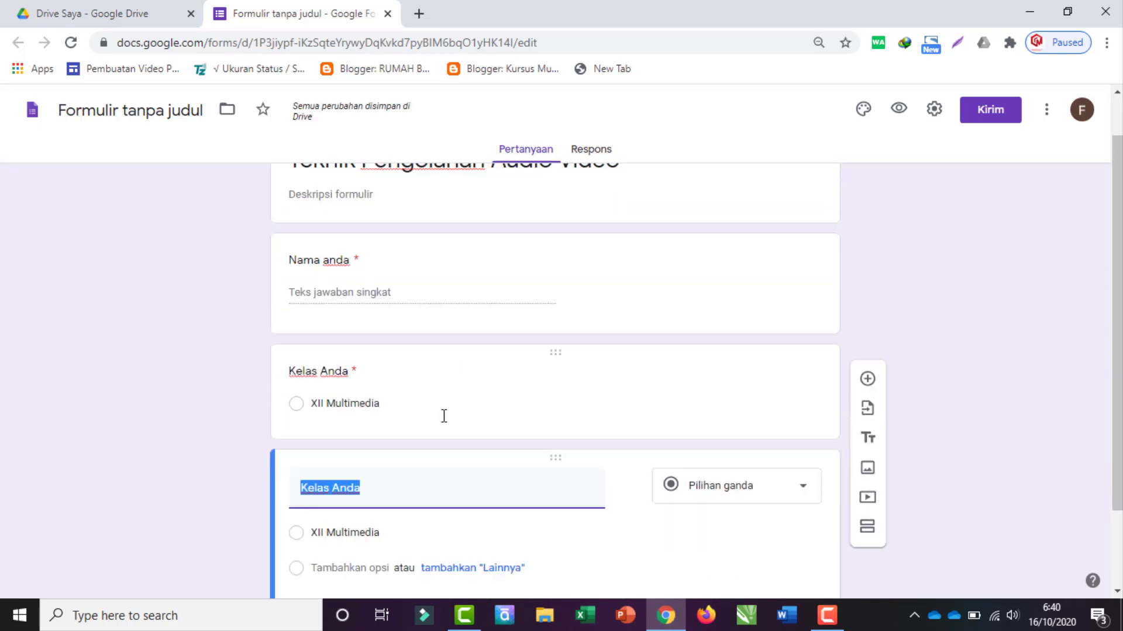
{"action": "scroll", "coordinate": [431, 400], "scroll_direction": "down", "scroll_amount": 3}
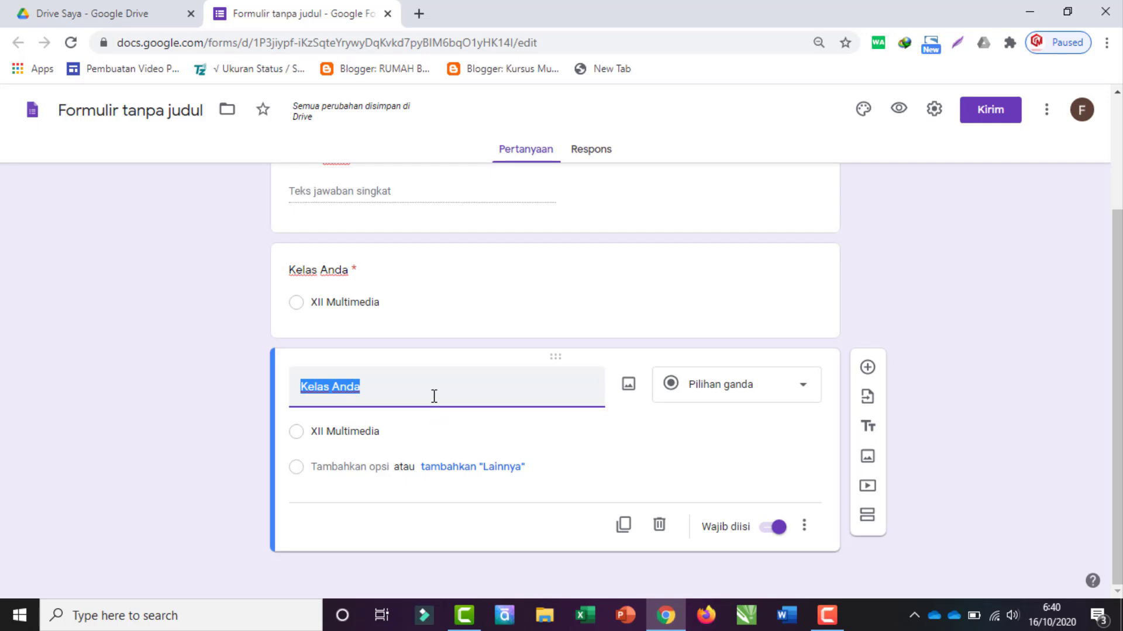
{"action": "type", "text": "Tanggal Ujian"}
{"action": "left_click", "coordinate": [132, 421]}
{"action": "left_click", "coordinate": [772, 396]}
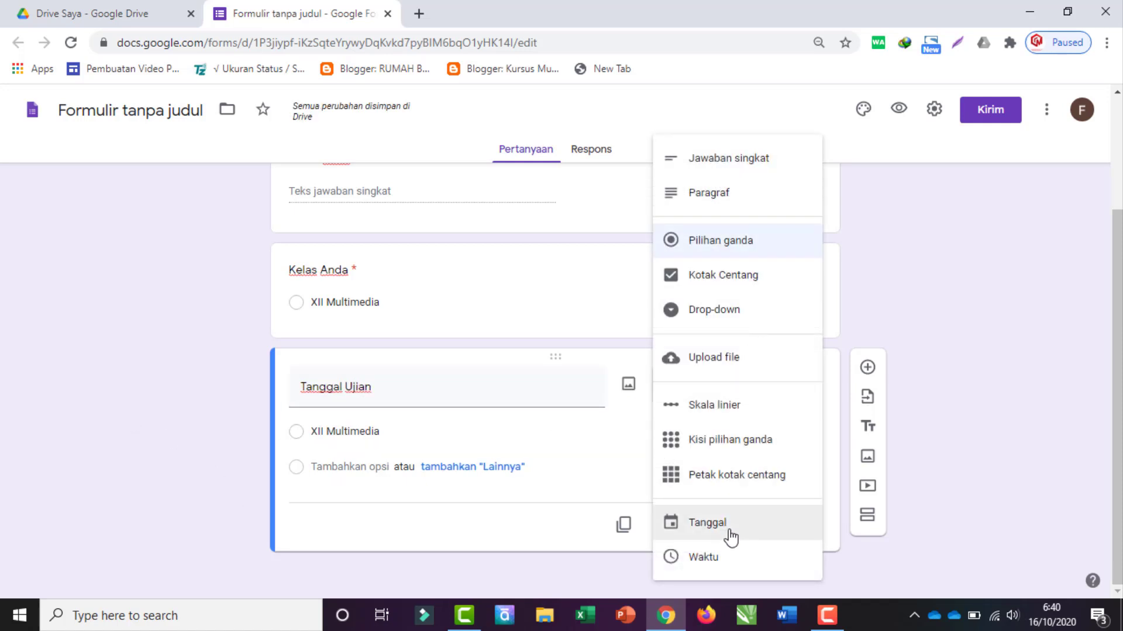
{"action": "left_click", "coordinate": [705, 523]}
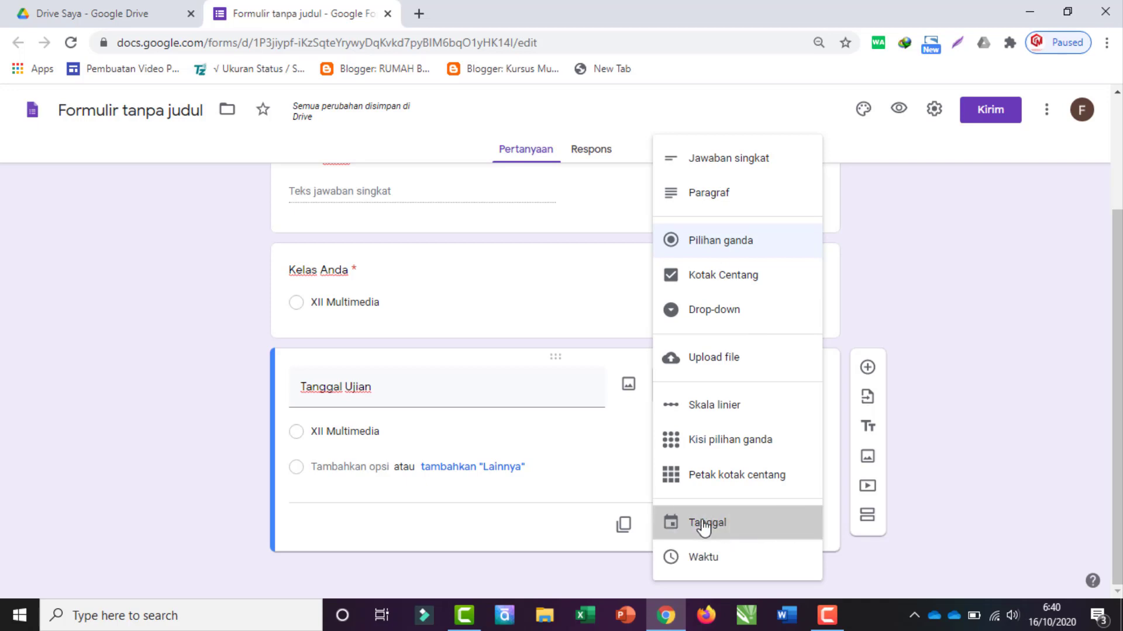
Step: Add a second section titled 'Soal'
{"action": "scroll", "coordinate": [260, 424], "scroll_direction": "up", "scroll_amount": 2}
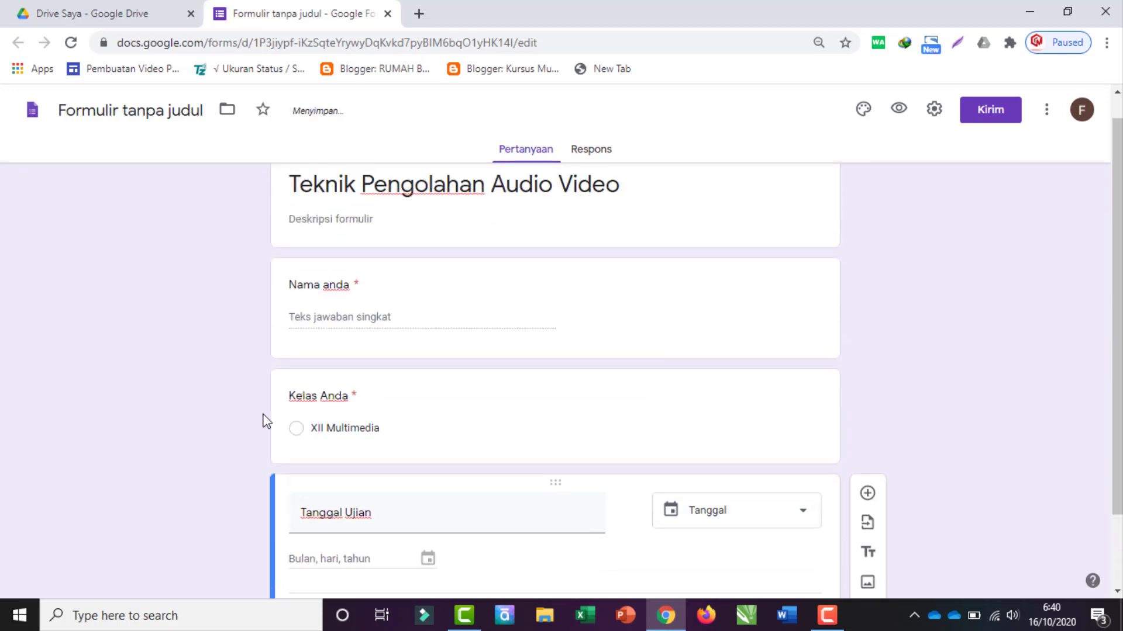
{"action": "scroll", "coordinate": [439, 403], "scroll_direction": "down", "scroll_amount": 2}
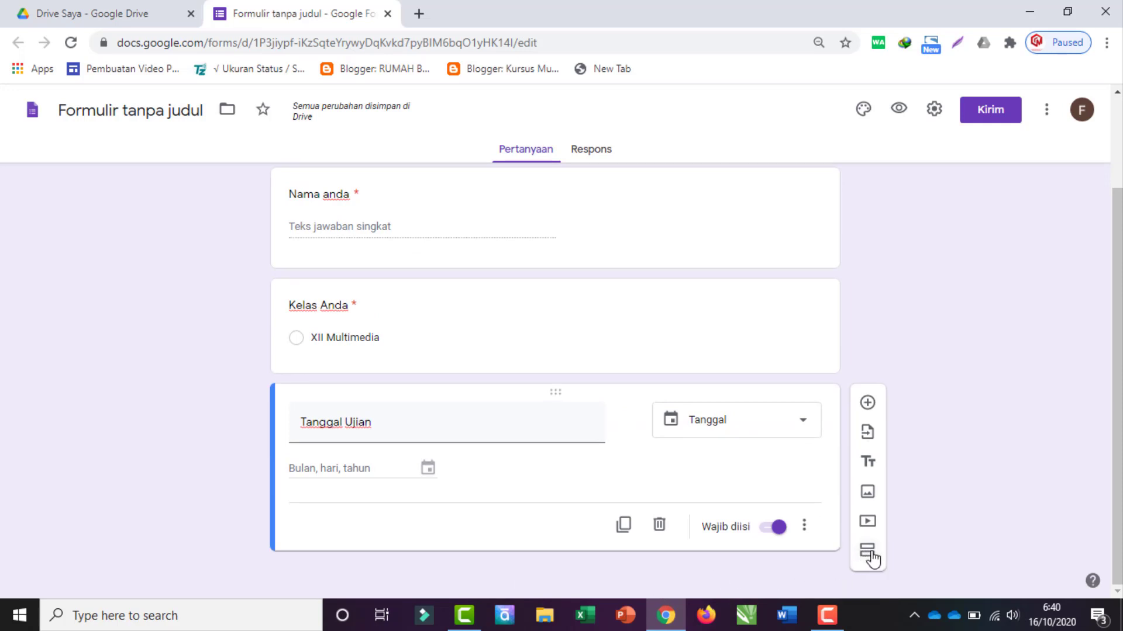
{"action": "left_click", "coordinate": [867, 553]}
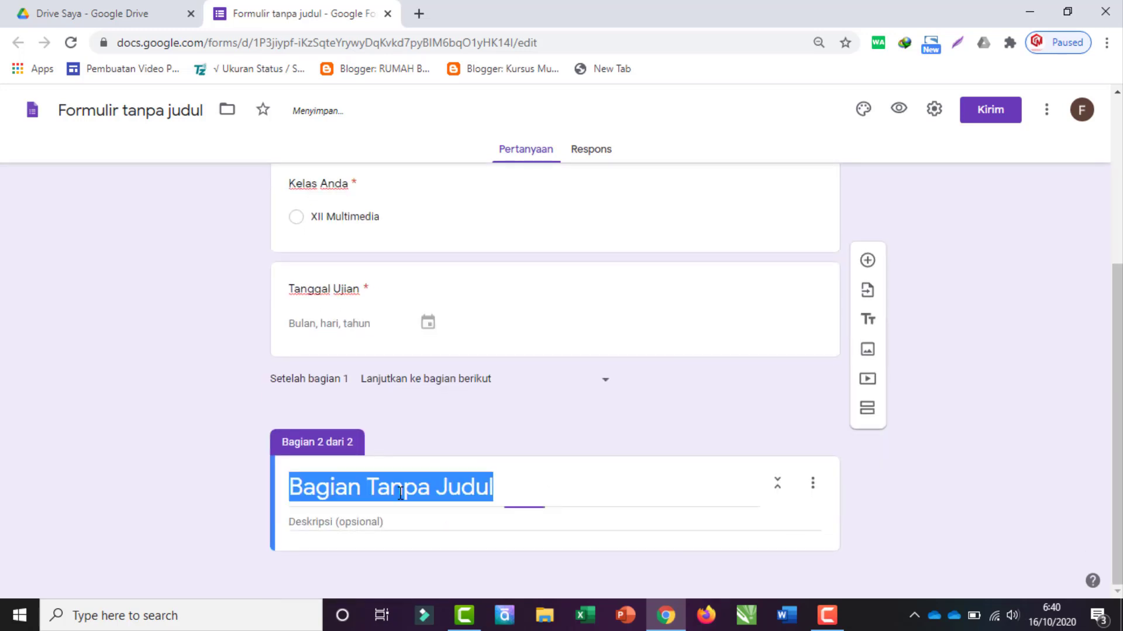
{"action": "type", "text": "Soal"}
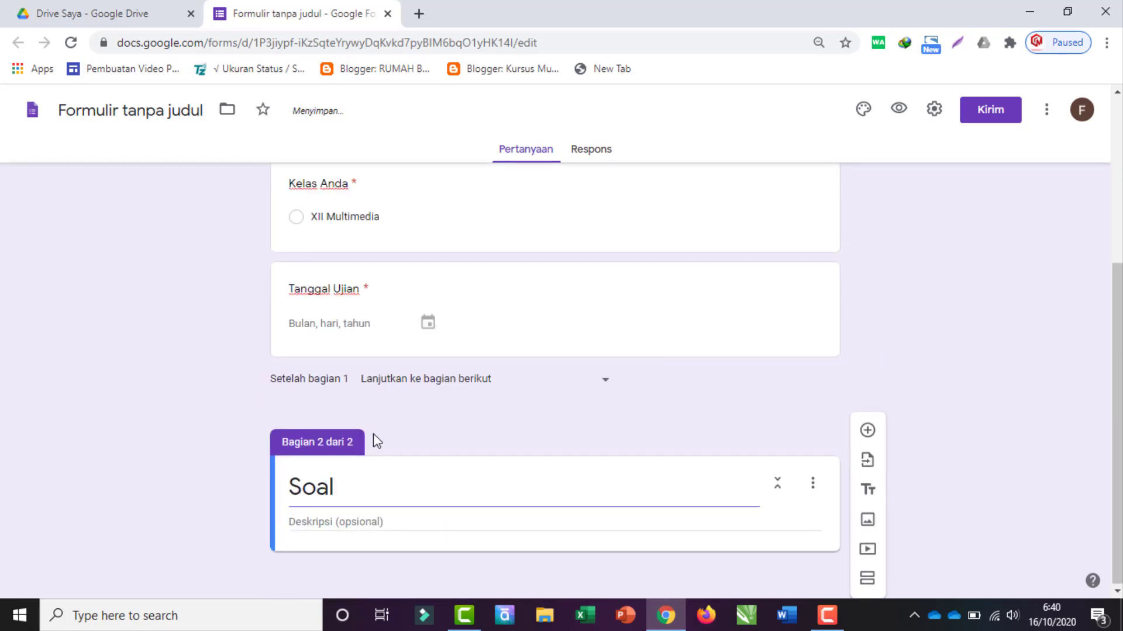
{"action": "left_click", "coordinate": [419, 13]}
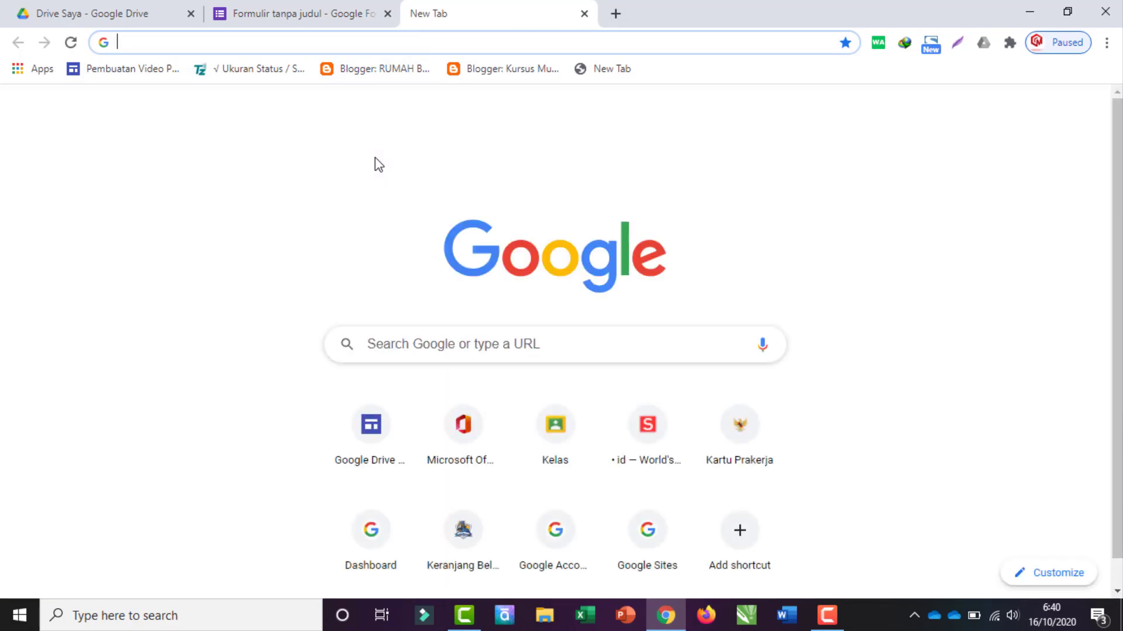
Step: Search for 'soal audio video' and open the Latihan soal AUDIO - Kampung Multimedia page
{"action": "type", "text": "soal audio"}
{"action": "type", "text": " b"}
{"action": "key", "text": "BackSpace"}
{"action": "type", "text": "video"}
{"action": "key", "text": "Return"}
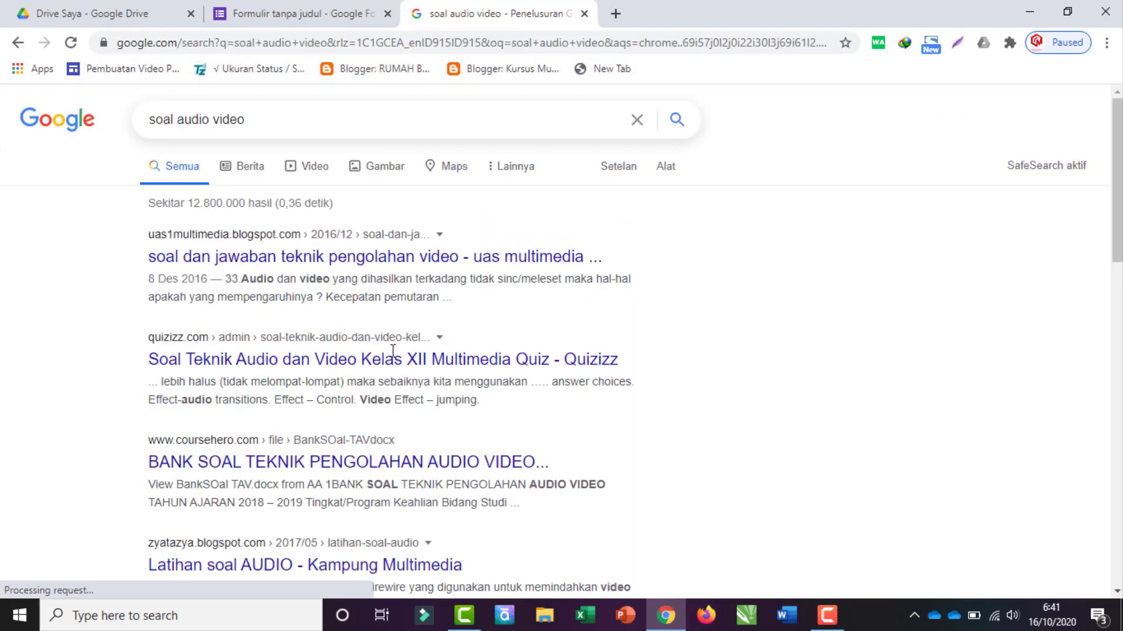
{"action": "scroll", "coordinate": [428, 359], "scroll_direction": "down", "scroll_amount": 3}
{"action": "left_click", "coordinate": [260, 497]}
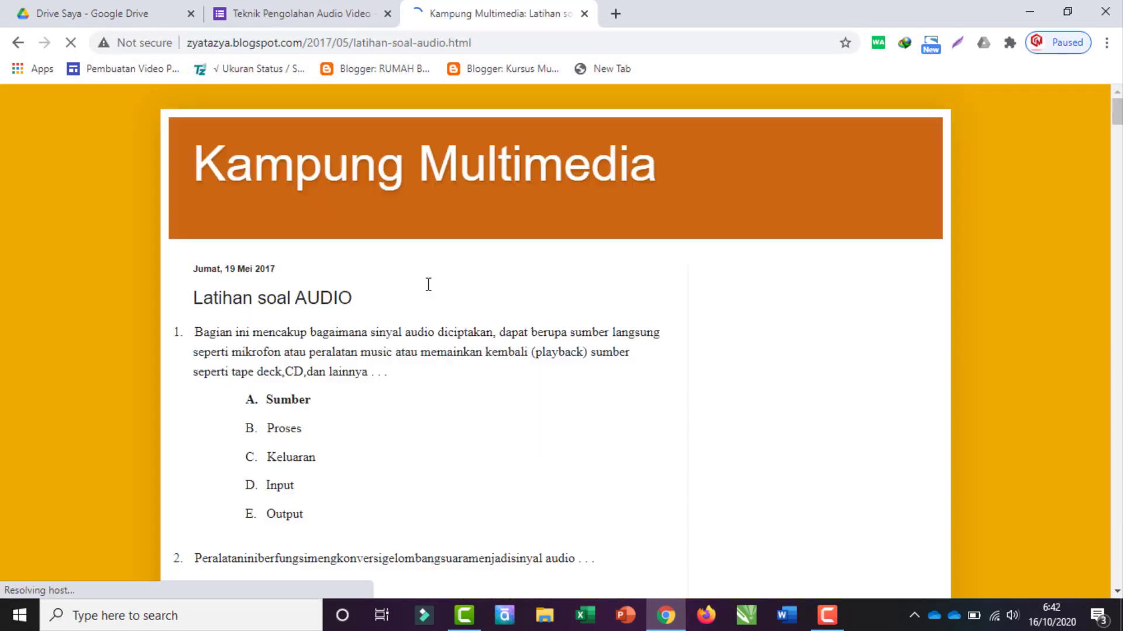
Step: Select question 2's text on the practice page and return to the form
{"action": "scroll", "coordinate": [380, 374], "scroll_direction": "down", "scroll_amount": 3}
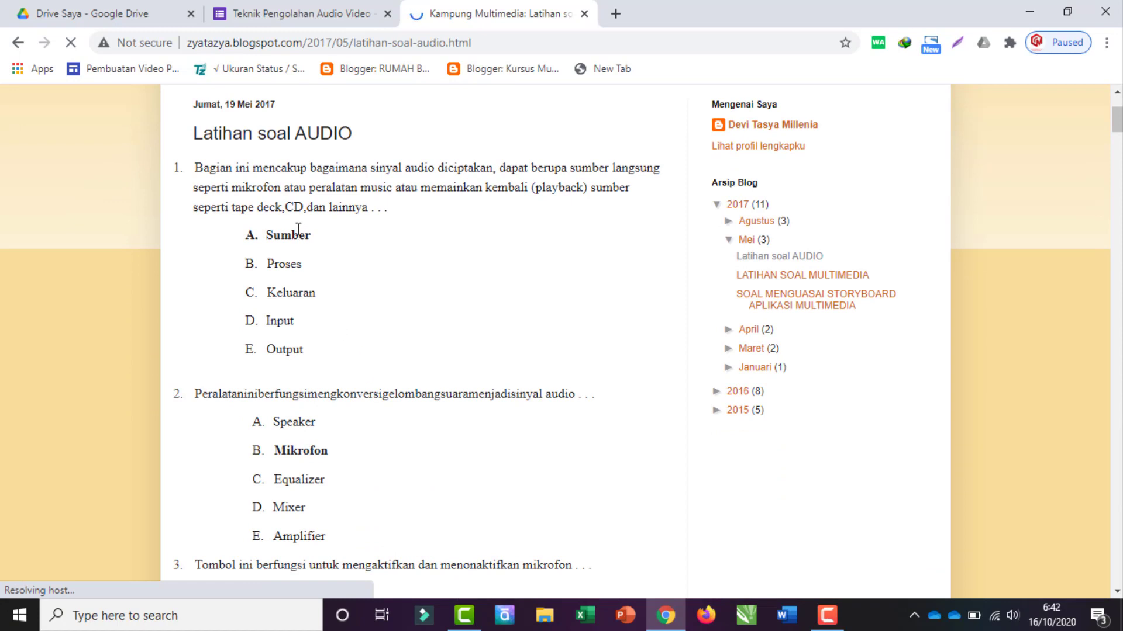
{"action": "scroll", "coordinate": [198, 312], "scroll_direction": "down", "scroll_amount": 1}
{"action": "left_click_drag", "start_coordinate": [210, 314], "coordinate": [316, 342]}
{"action": "triple_click", "coordinate": [611, 309]}
{"action": "key", "text": "ctrl+c"}
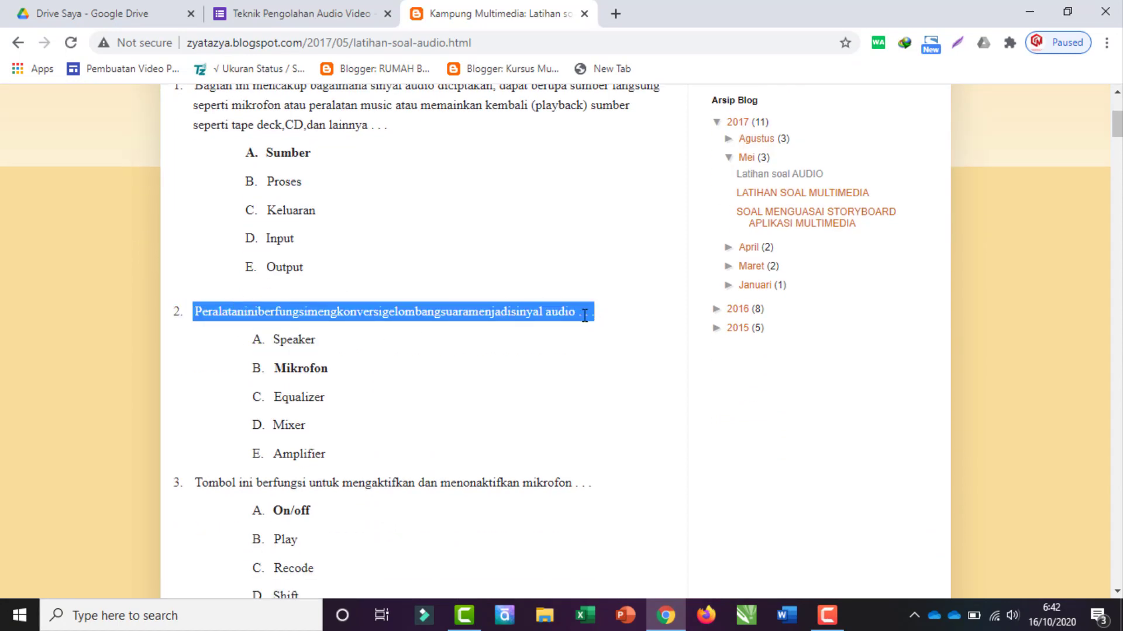
{"action": "left_click", "coordinate": [367, 12]}
Step: Paste question 2 and its answer options into the Soal question
{"action": "triple_click", "coordinate": [360, 300]}
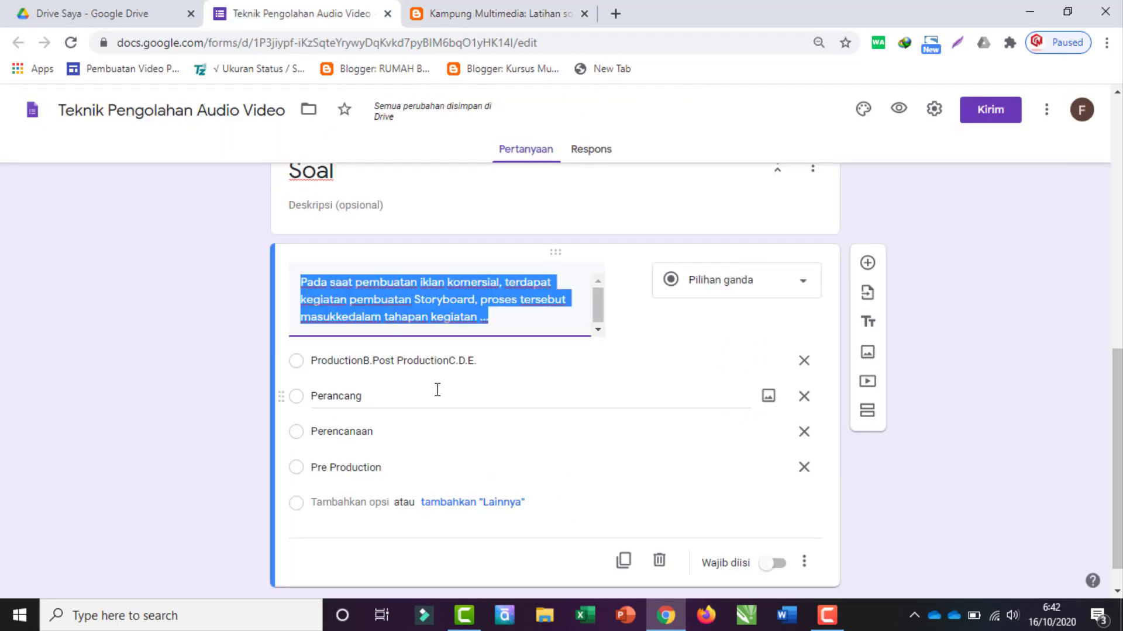
{"action": "key", "text": "ctrl+v"}
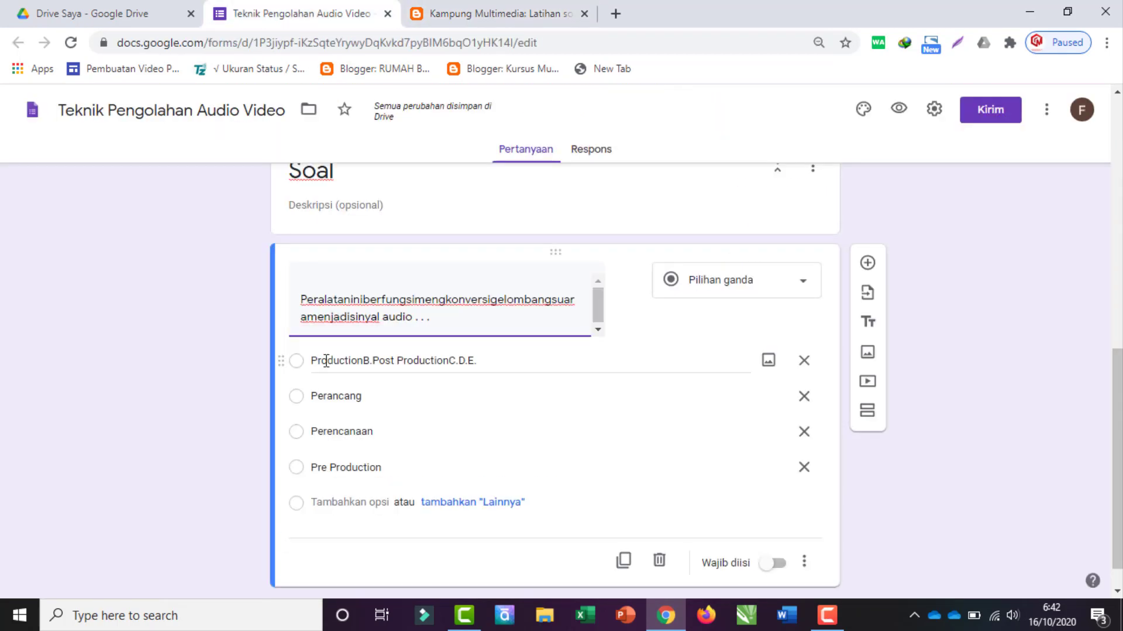
{"action": "triple_click", "coordinate": [318, 358]}
{"action": "type", "text": "Speaker B. Mikrofon C. Equalizer D. Mixer E. Amplifier"}
Step: Retype the options as Mikrofon, Equalizer, Mixer and Amplifier
{"action": "triple_click", "coordinate": [351, 429]}
{"action": "type", "text": "Amplifier"}
{"action": "triple_click", "coordinate": [327, 395]}
{"action": "type", "text": "Mixer"}
{"action": "triple_click", "coordinate": [329, 358]}
{"action": "type", "text": "Equalizer"}
{"action": "triple_click", "coordinate": [326, 325]}
{"action": "type", "text": "Mikrofon"}
Step: Insert the missing spaces in the question text and make the question required
{"action": "left_click", "coordinate": [359, 224]}
{"action": "left_click", "coordinate": [357, 261]}
{"action": "left_click", "coordinate": [315, 261]}
{"action": "left_click", "coordinate": [351, 261]}
{"action": "left_click", "coordinate": [374, 260]}
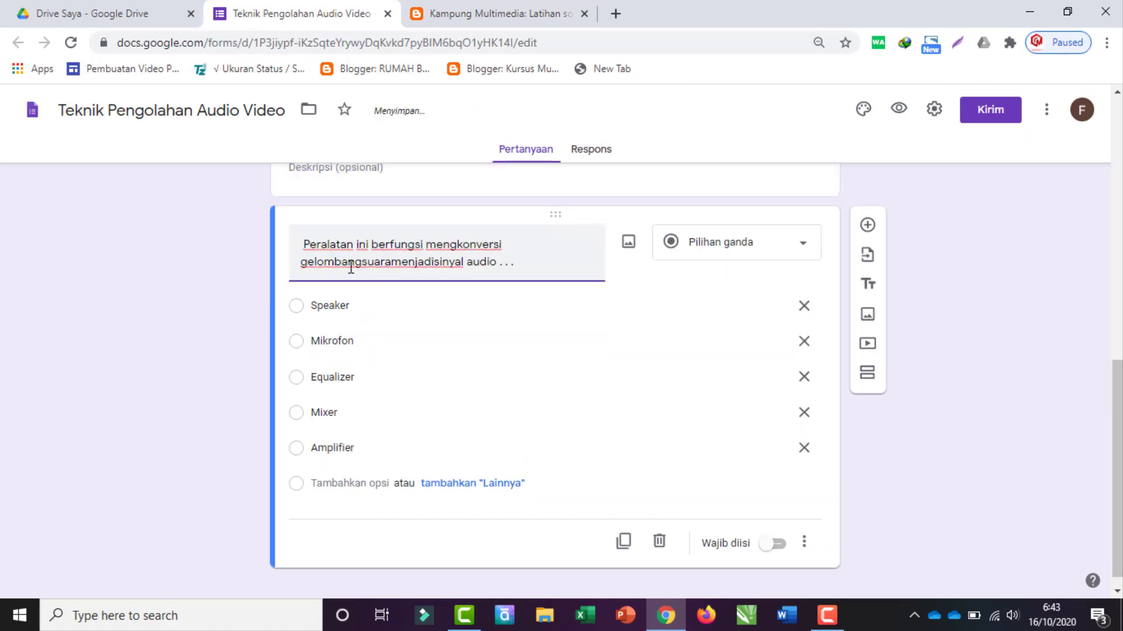
{"action": "left_click", "coordinate": [351, 262]}
{"action": "left_click", "coordinate": [330, 262]}
{"action": "left_click", "coordinate": [379, 261]}
{"action": "left_click", "coordinate": [382, 293]}
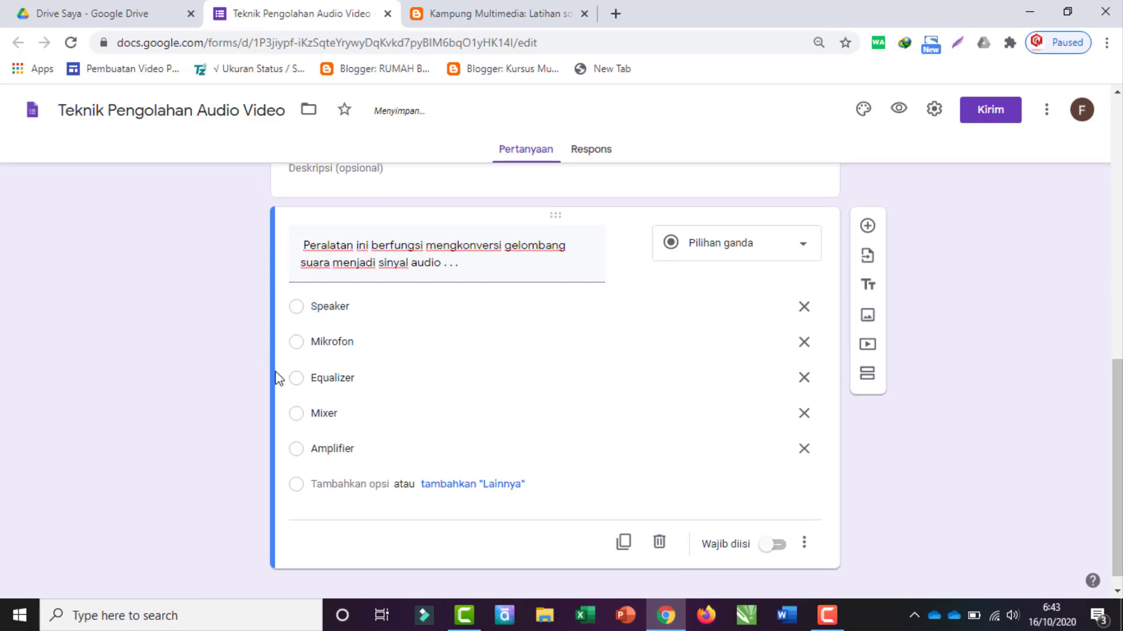
{"action": "scroll", "coordinate": [279, 378], "scroll_direction": "up", "scroll_amount": 3}
{"action": "scroll", "coordinate": [341, 421], "scroll_direction": "down", "scroll_amount": 1}
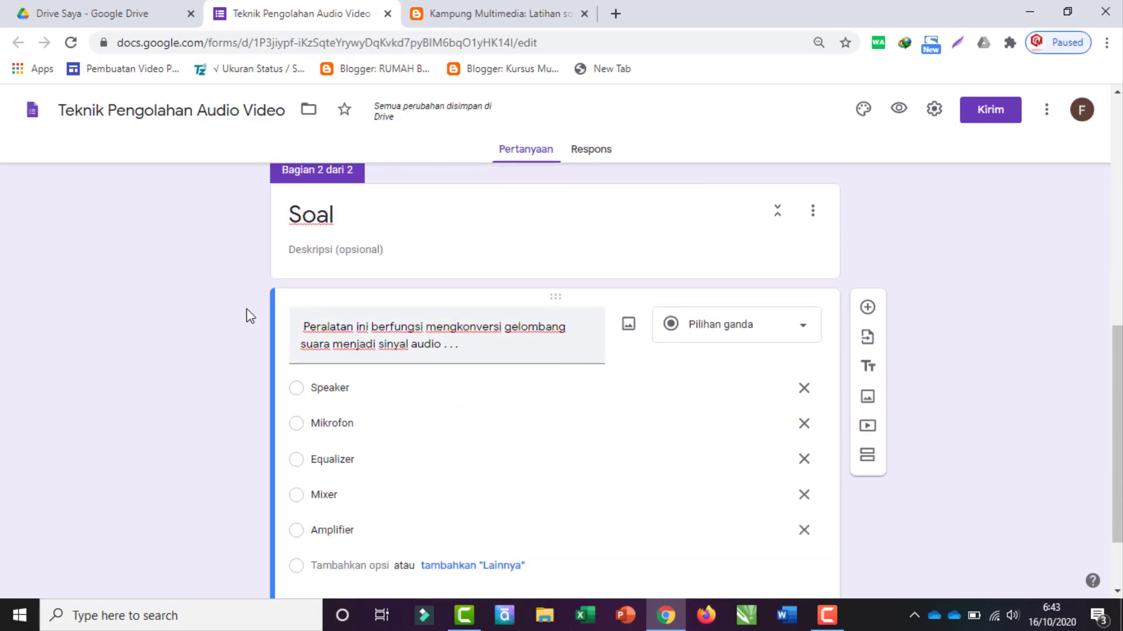
{"action": "scroll", "coordinate": [250, 327], "scroll_direction": "down", "scroll_amount": 2}
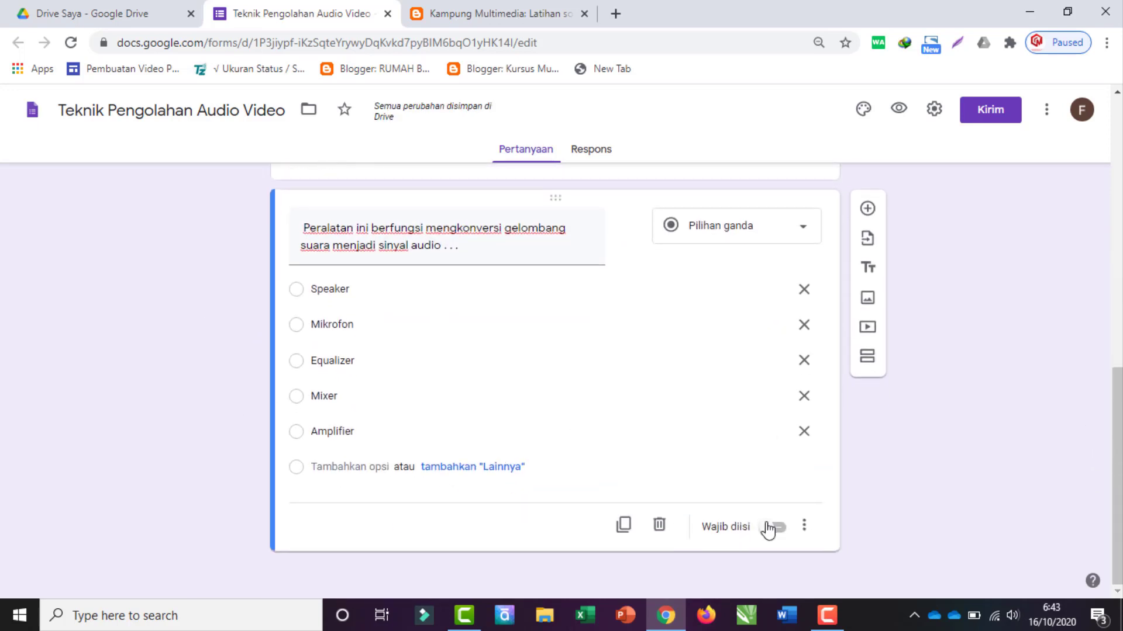
{"action": "left_click", "coordinate": [778, 528]}
{"action": "left_click", "coordinate": [933, 111]}
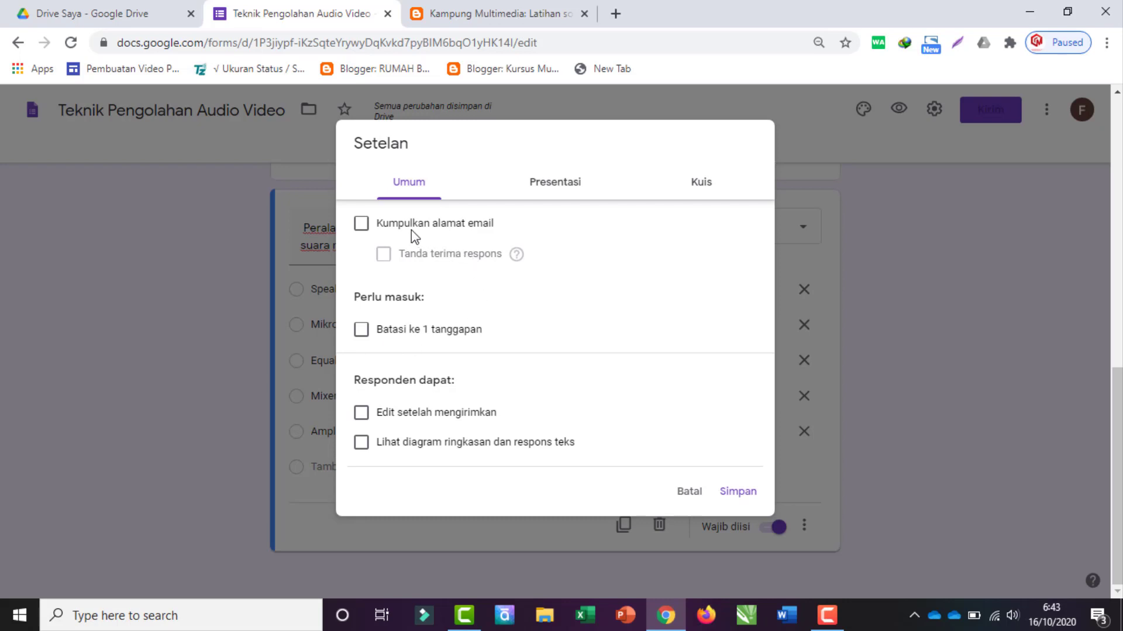
Step: Limit the form to 1 response and shuffle the question order
{"action": "left_click", "coordinate": [362, 331]}
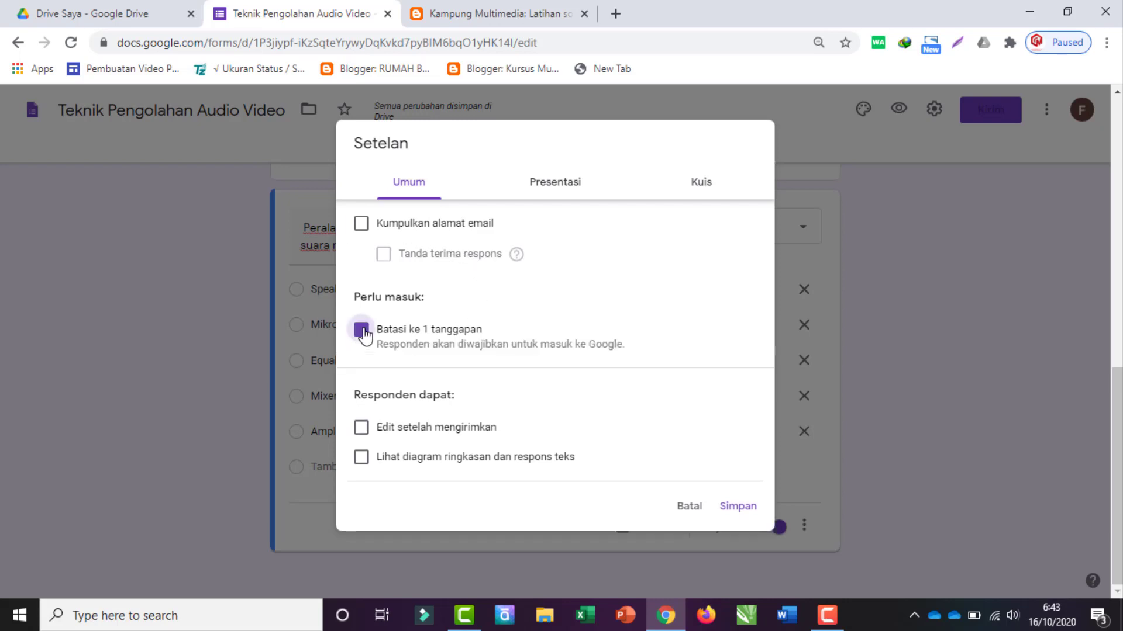
{"action": "left_click", "coordinate": [542, 188]}
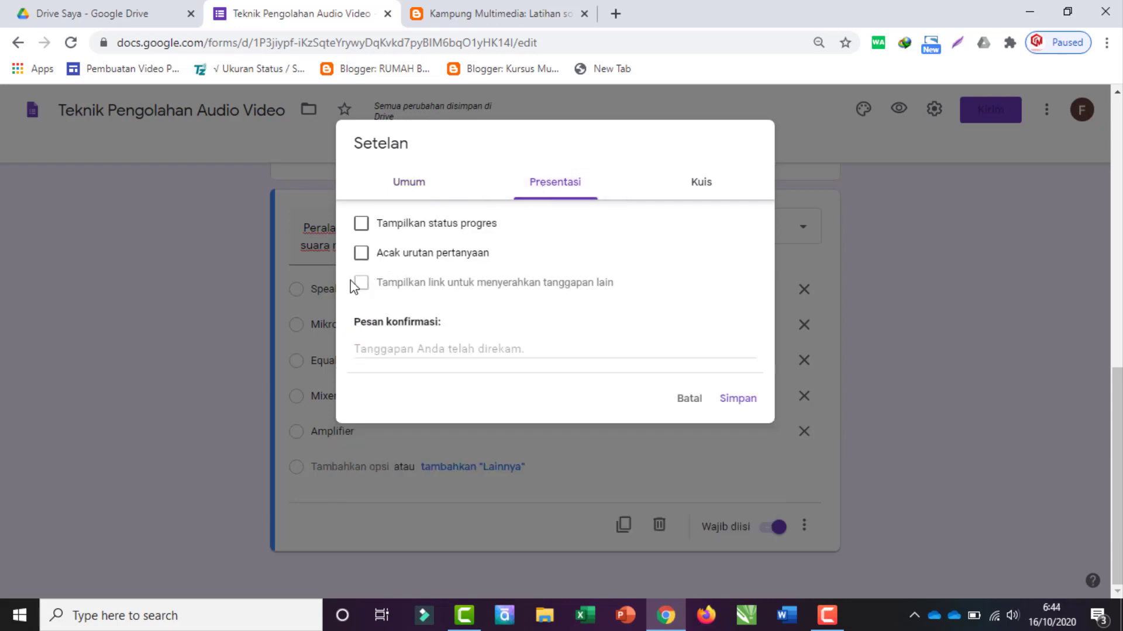
{"action": "left_click", "coordinate": [362, 258]}
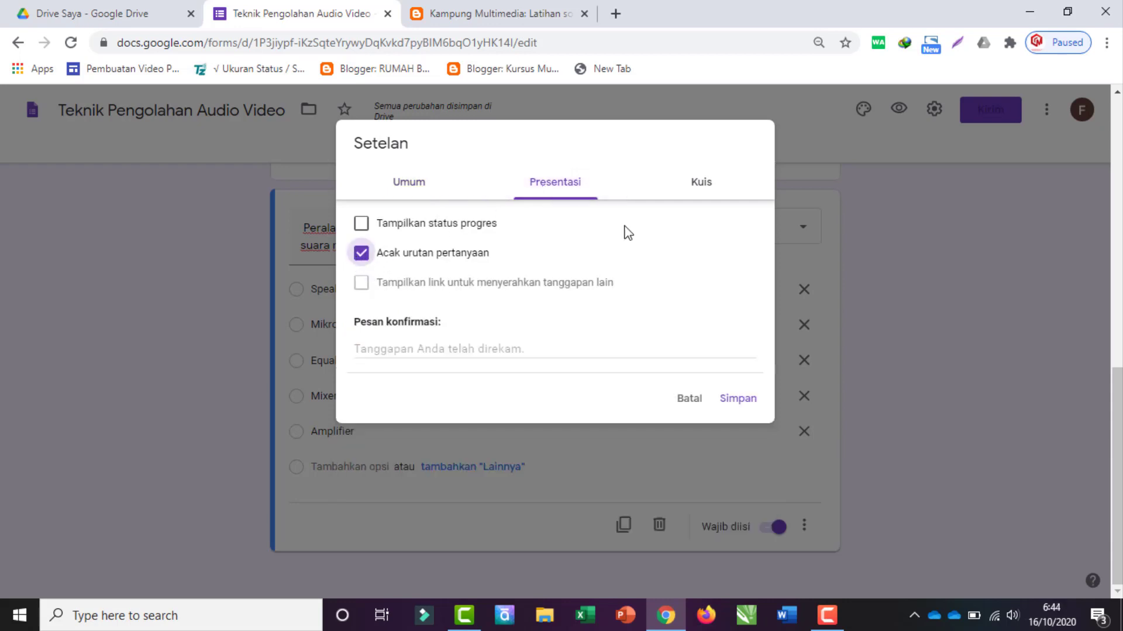
Step: Make the form a quiz hiding missed questions, correct answers and point values, then save
{"action": "left_click", "coordinate": [697, 186]}
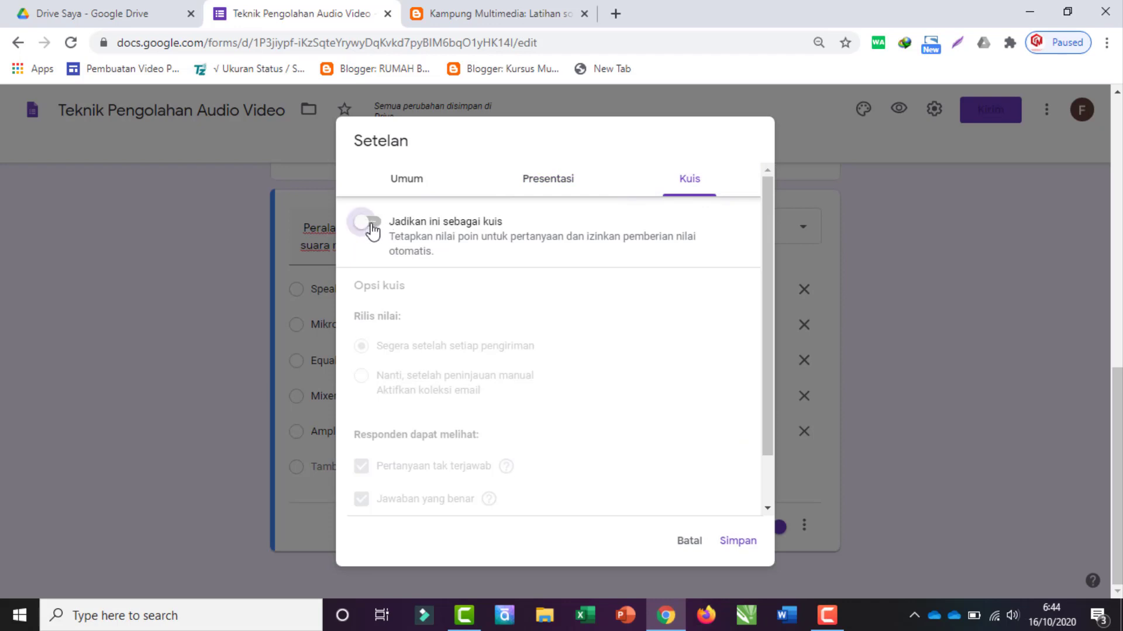
{"action": "left_click", "coordinate": [372, 228]}
{"action": "scroll", "coordinate": [460, 386], "scroll_direction": "down", "scroll_amount": 1}
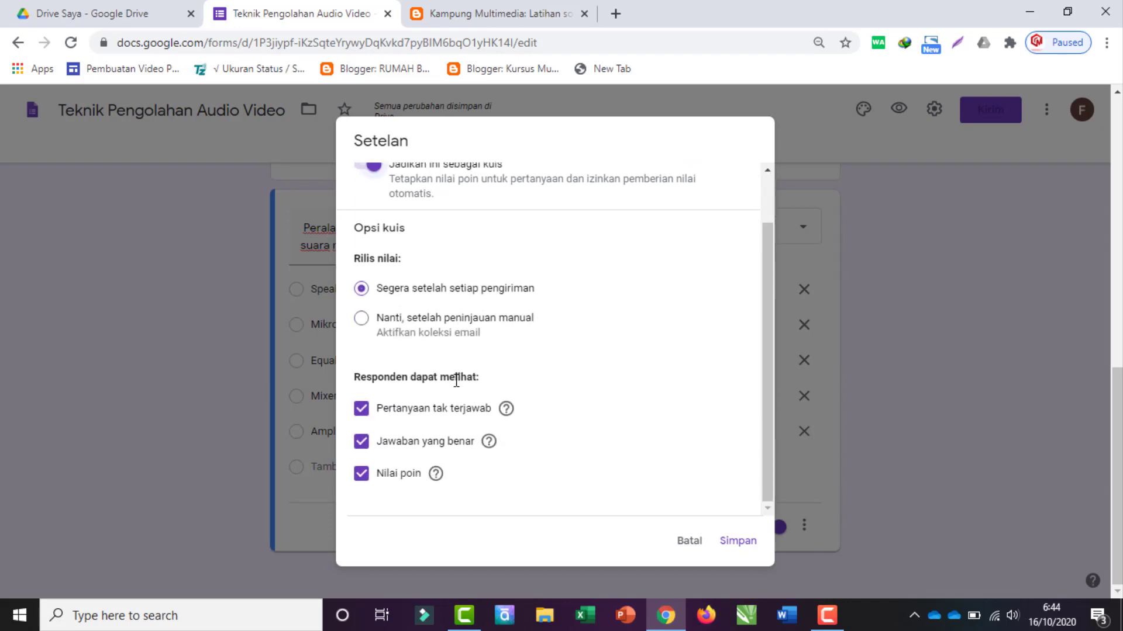
{"action": "left_click", "coordinate": [360, 411]}
{"action": "left_click", "coordinate": [362, 442]}
{"action": "left_click", "coordinate": [361, 473]}
{"action": "left_click", "coordinate": [737, 543]}
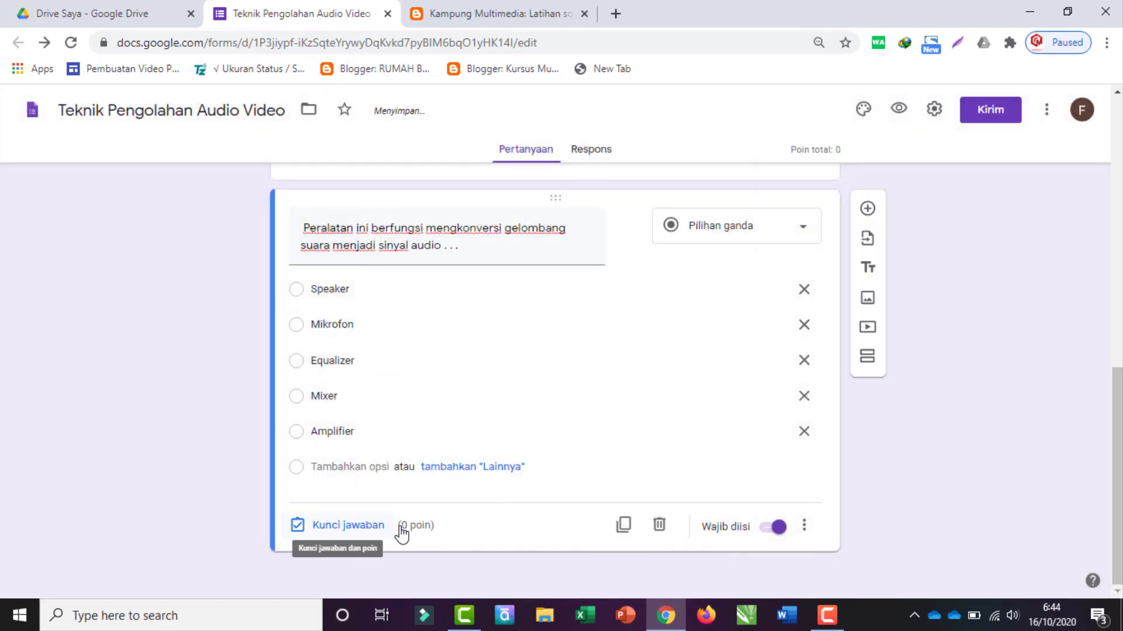
Step: Set the sound-wave question to 25 points with Mikrofon as the correct answer
{"action": "scroll", "coordinate": [400, 490], "scroll_direction": "up", "scroll_amount": 5}
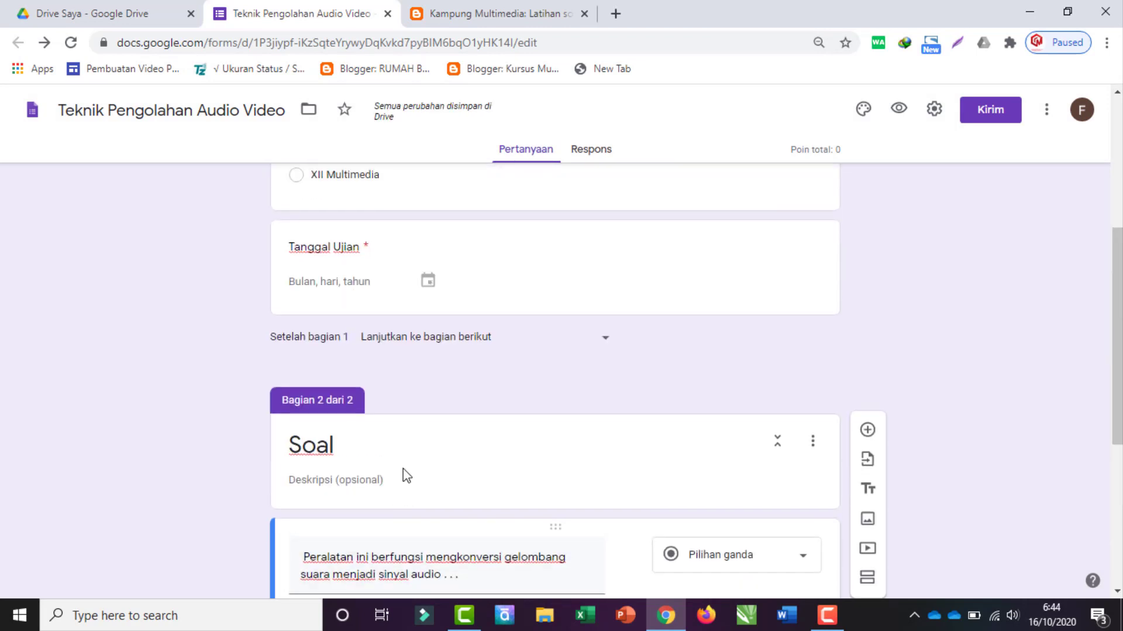
{"action": "scroll", "coordinate": [401, 475], "scroll_direction": "down", "scroll_amount": 5}
{"action": "left_click", "coordinate": [351, 530]}
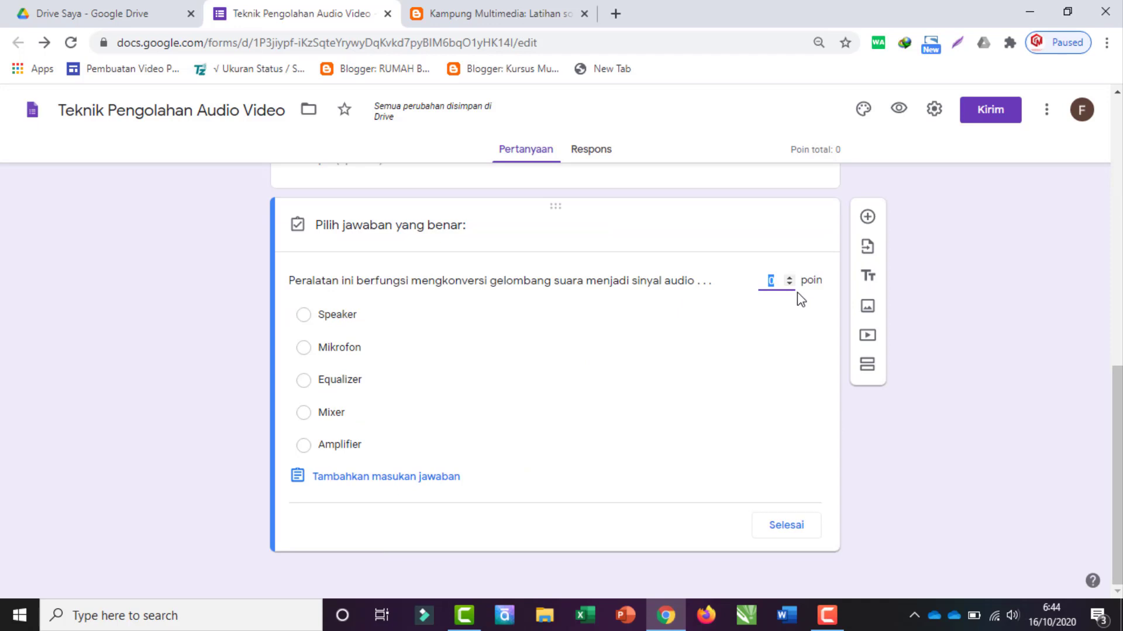
{"action": "type", "text": "25"}
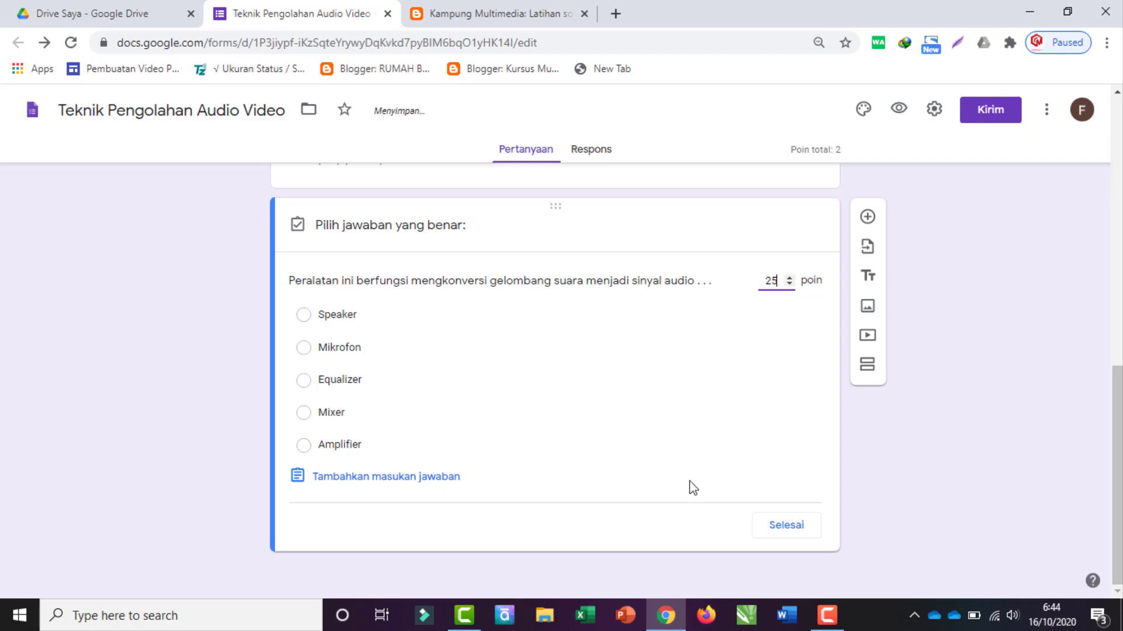
{"action": "key", "text": "ctrl+a"}
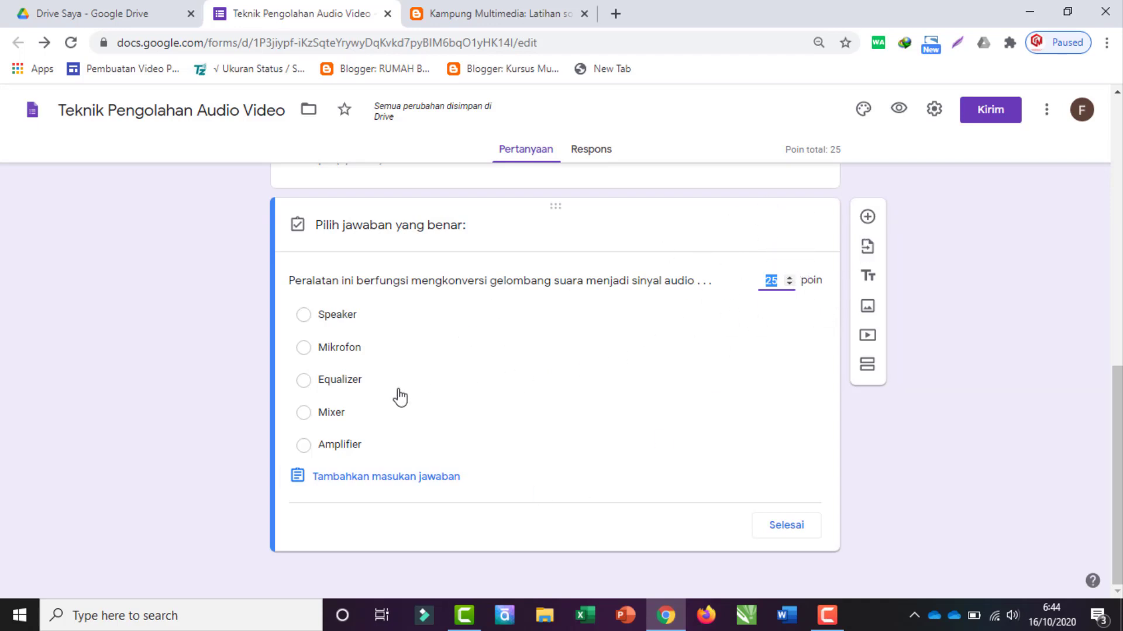
{"action": "left_click", "coordinate": [332, 350]}
Step: Close the answer key and select question 3's text on the practice page
{"action": "left_click", "coordinate": [797, 533]}
{"action": "left_click", "coordinate": [472, 8]}
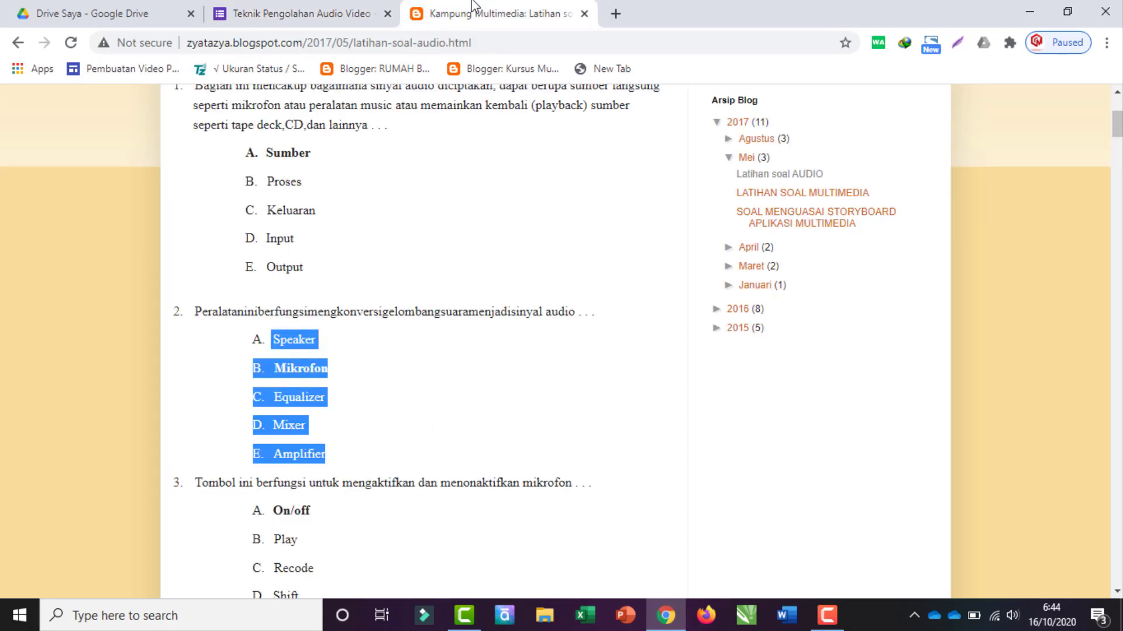
{"action": "left_click", "coordinate": [110, 391]}
{"action": "scroll", "coordinate": [208, 411], "scroll_direction": "down", "scroll_amount": 3}
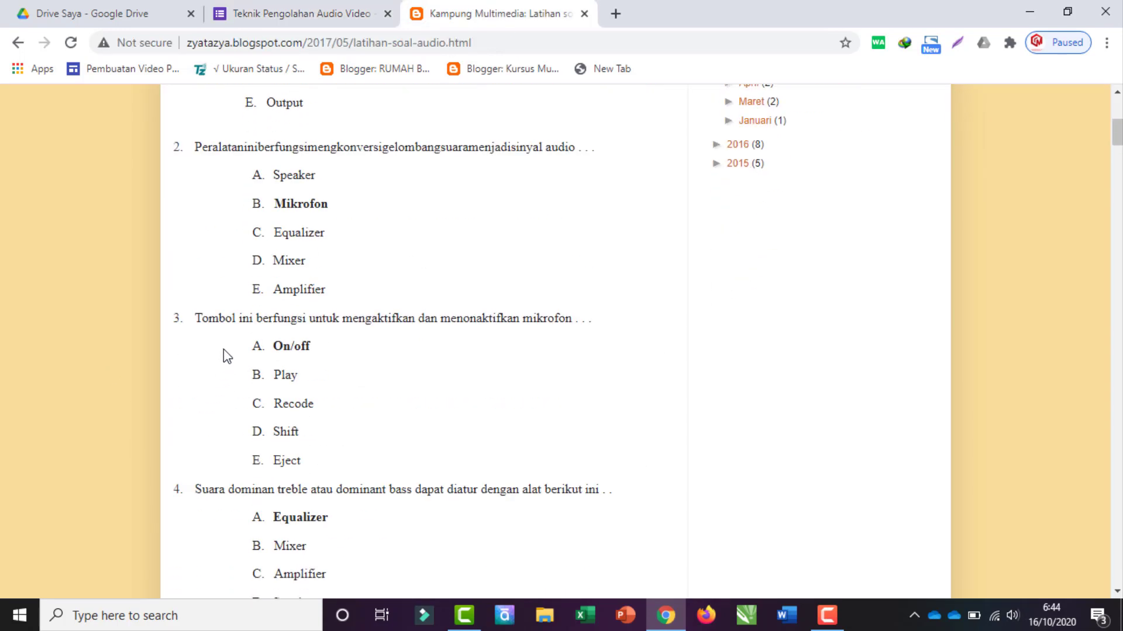
{"action": "left_click_drag", "start_coordinate": [273, 318], "coordinate": [593, 305]}
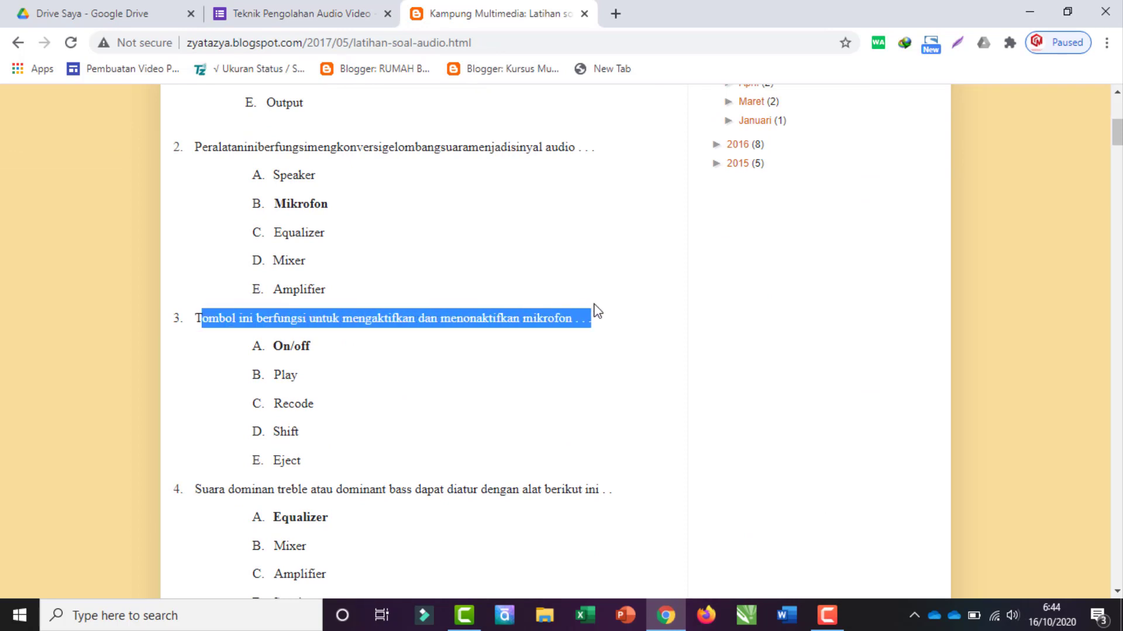
{"action": "left_click", "coordinate": [283, 317]}
{"action": "left_click_drag", "start_coordinate": [195, 321], "coordinate": [598, 325]}
{"action": "key", "text": "ctrl+c"}
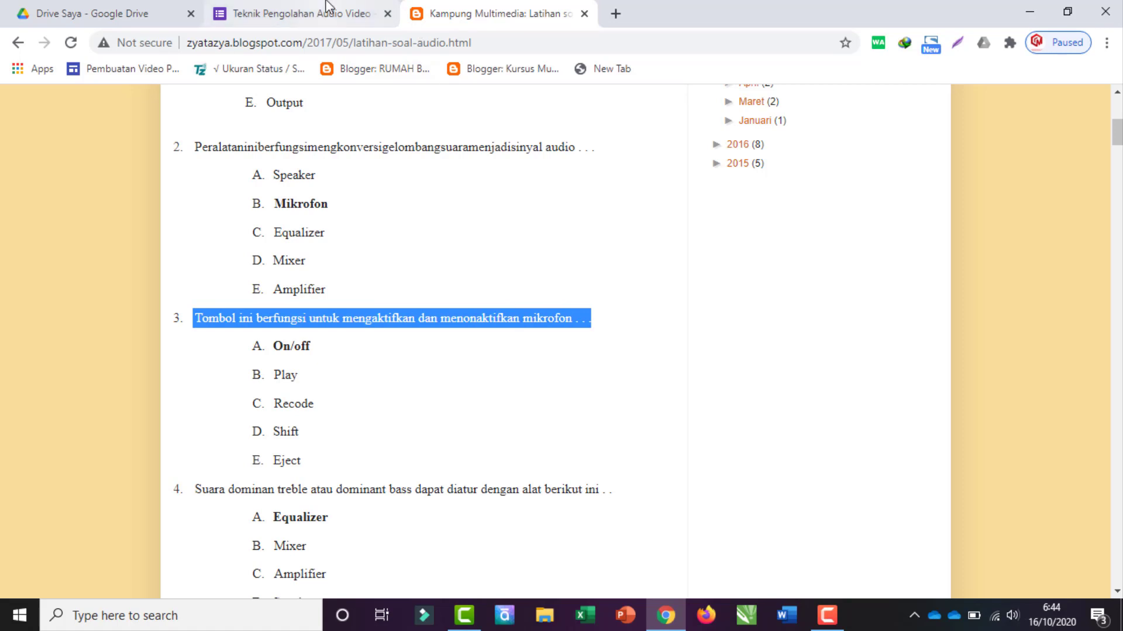
Step: Duplicate the finished question and paste question 3 as the copy's question
{"action": "left_click", "coordinate": [316, 13]}
{"action": "scroll", "coordinate": [503, 541], "scroll_direction": "down", "scroll_amount": 1}
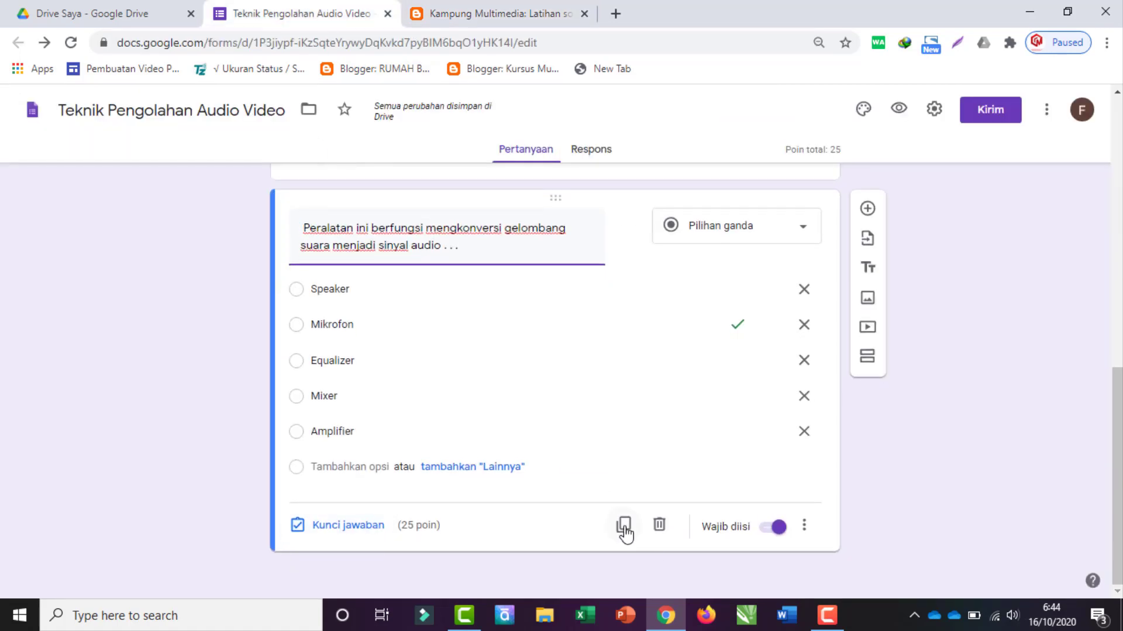
{"action": "left_click", "coordinate": [623, 526]}
{"action": "key", "text": "ctrl+v"}
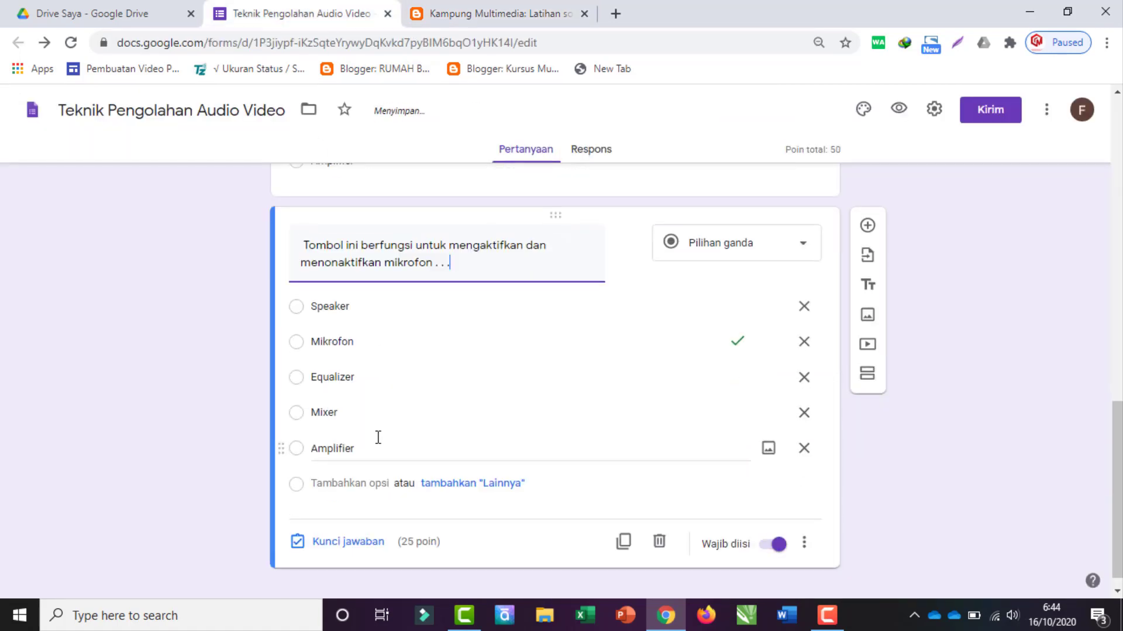
Step: Copy question 3's five answer options into the duplicated question
{"action": "left_click", "coordinate": [524, 7]}
{"action": "left_click_drag", "start_coordinate": [274, 345], "coordinate": [328, 470]}
{"action": "key", "text": "ctrl+c"}
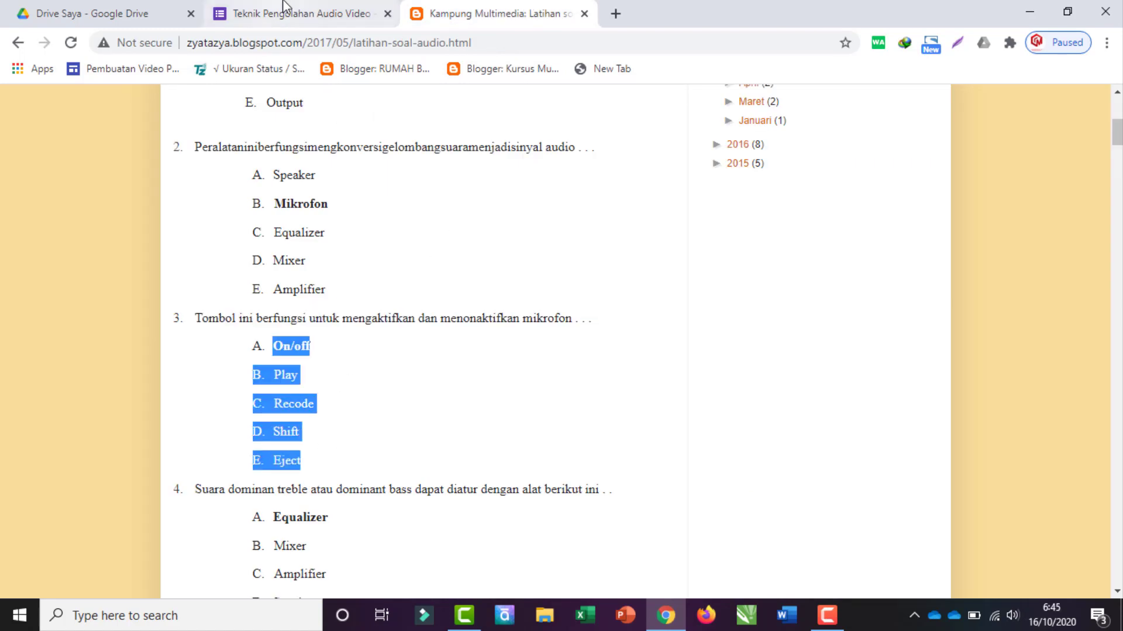
{"action": "left_click", "coordinate": [284, 10]}
{"action": "left_click", "coordinate": [357, 304]}
{"action": "key", "text": "ctrl+v"}
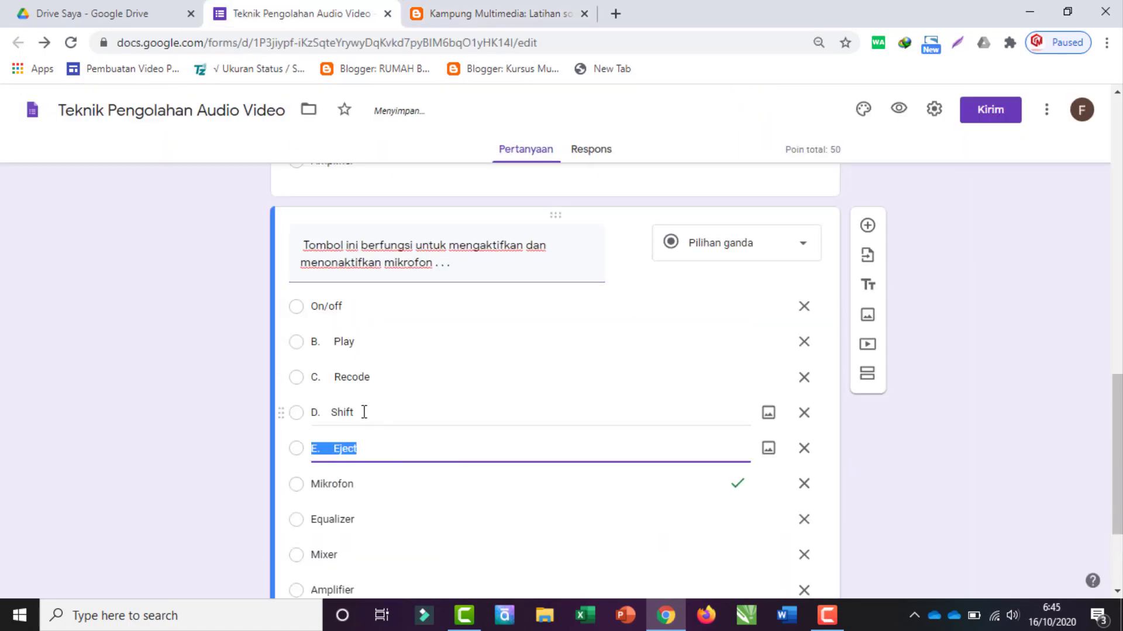
Step: Delete the leftover Mikrofon option and the empty option after Eject
{"action": "left_click", "coordinate": [329, 401]}
{"action": "key", "text": "BackSpace"}
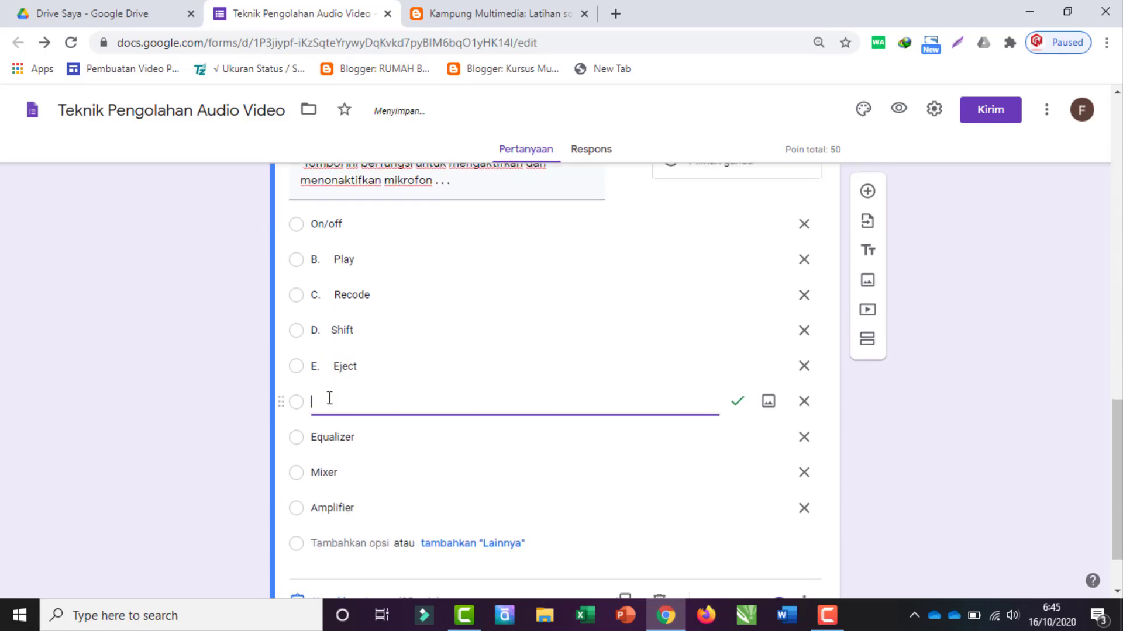
{"action": "key", "text": "BackSpace"}
{"action": "key", "text": "BackSpace"}
{"action": "key", "text": "BackSpace"}
{"action": "key", "text": "BackSpace"}
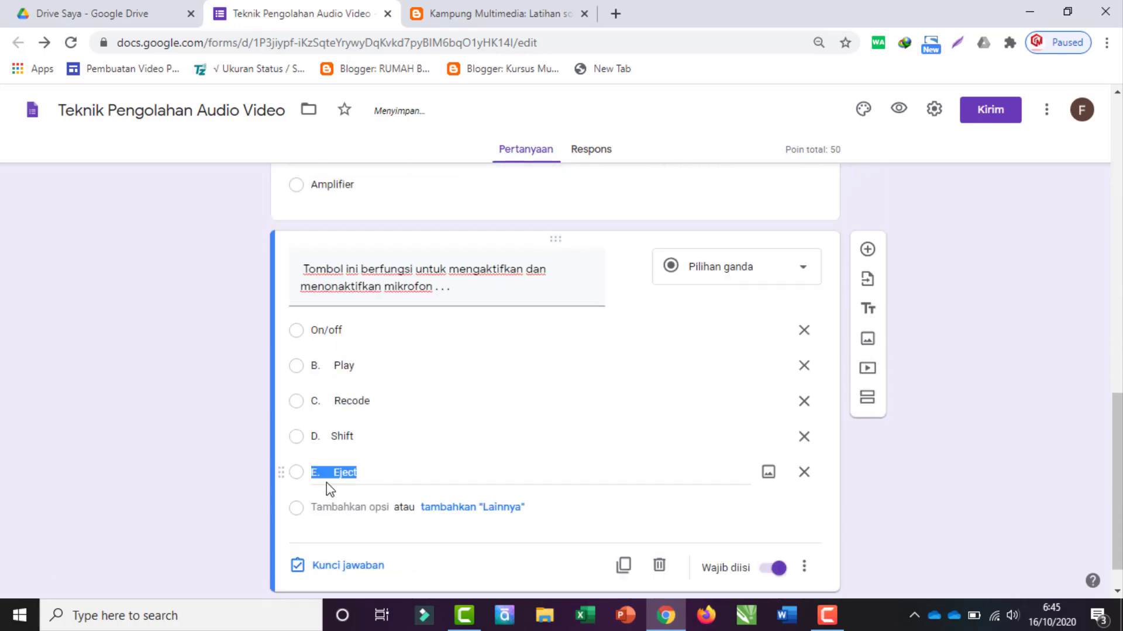
{"action": "double_click", "coordinate": [317, 474]}
Step: Remove the B.–E. prefixes from the Play, Recode, Shift and Eject options
{"action": "key", "text": "BackSpace"}
{"action": "key", "text": "BackSpace"}
{"action": "key", "text": "BackSpace"}
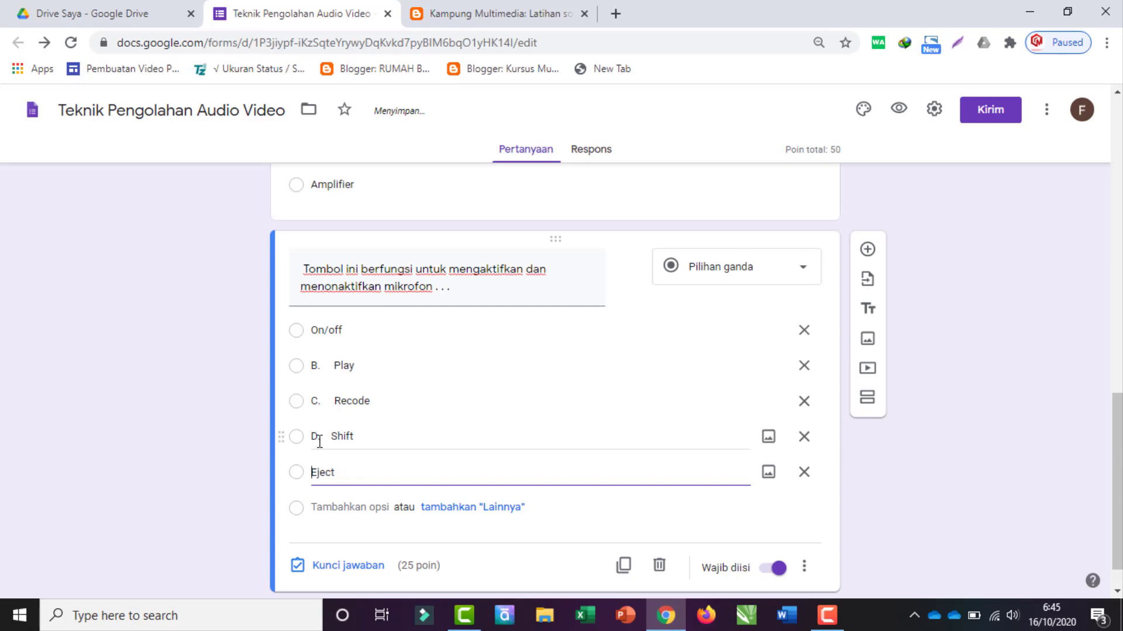
{"action": "triple_click", "coordinate": [321, 440]}
{"action": "double_click", "coordinate": [322, 438]}
{"action": "key", "text": "BackSpace"}
{"action": "triple_click", "coordinate": [325, 401]}
{"action": "double_click", "coordinate": [328, 401]}
{"action": "key", "text": "BackSpace"}
{"action": "key", "text": "BackSpace"}
{"action": "key", "text": "BackSpace"}
{"action": "triple_click", "coordinate": [326, 365]}
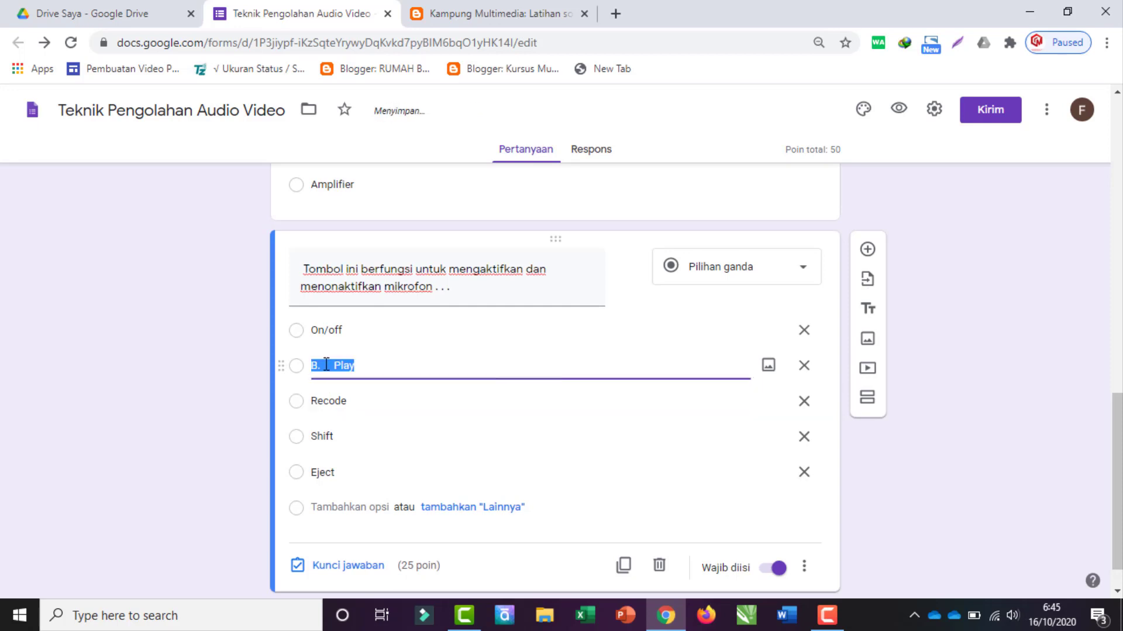
{"action": "double_click", "coordinate": [326, 365]}
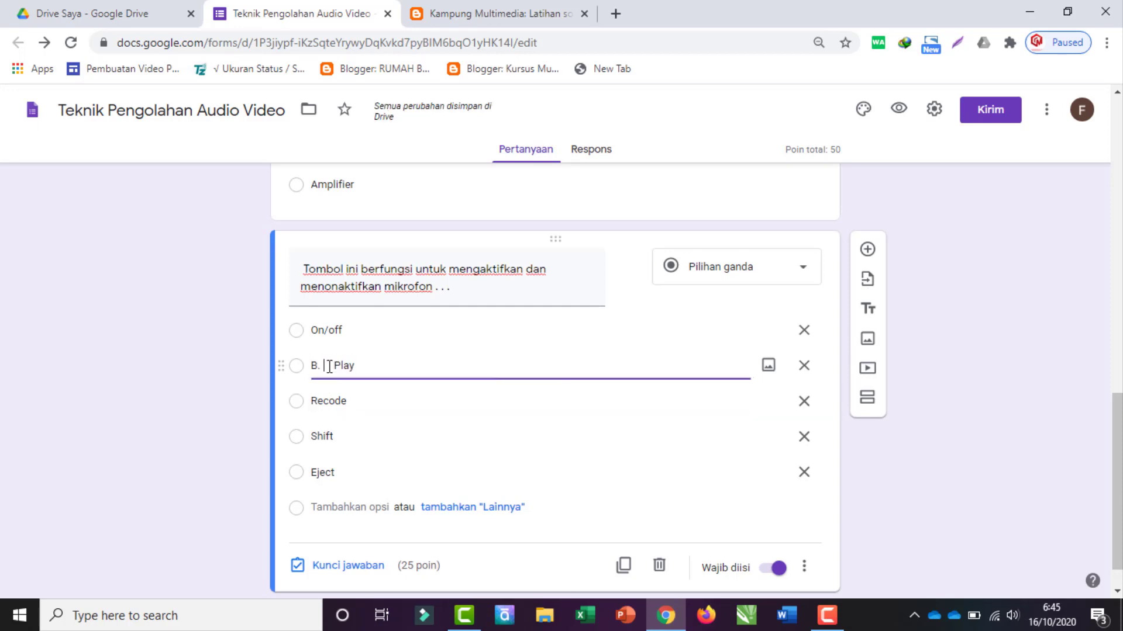
{"action": "key", "text": "BackSpace"}
{"action": "key", "text": "BackSpace"}
{"action": "key", "text": "BackSpace"}
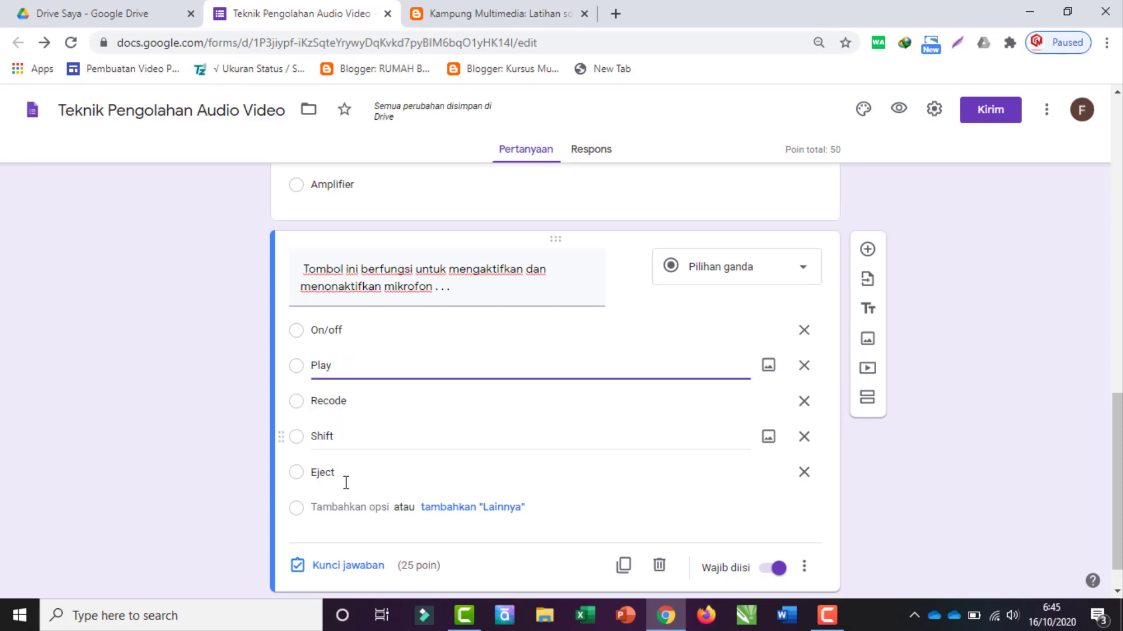
Step: Mark On/off as the correct answer, then select question 4 on the practice page
{"action": "scroll", "coordinate": [380, 508], "scroll_direction": "down", "scroll_amount": 1}
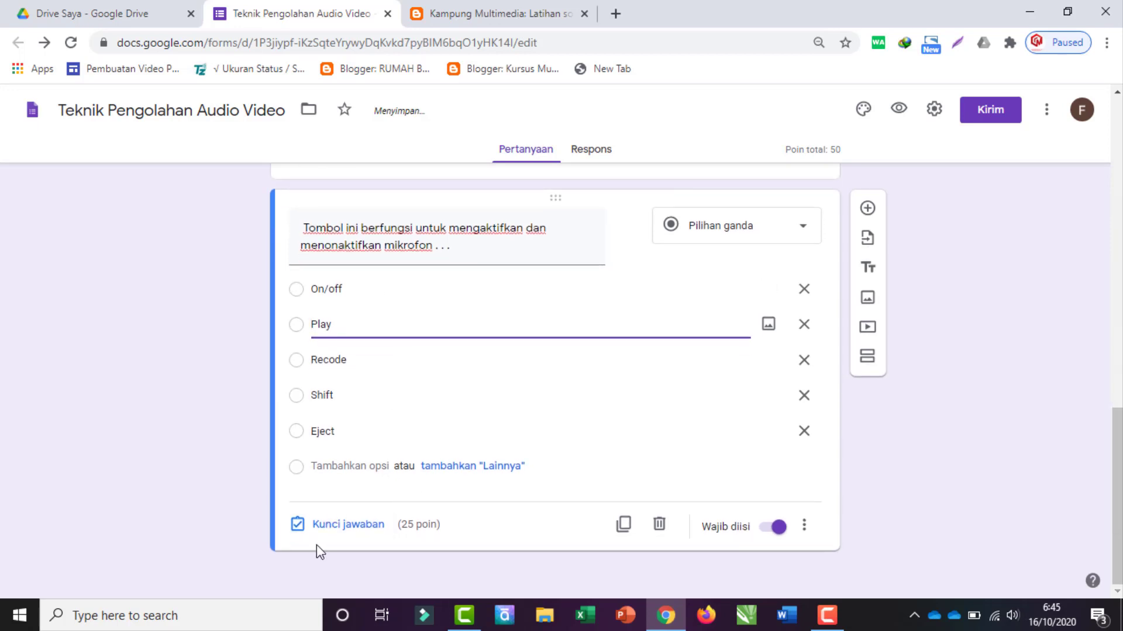
{"action": "left_click", "coordinate": [338, 526]}
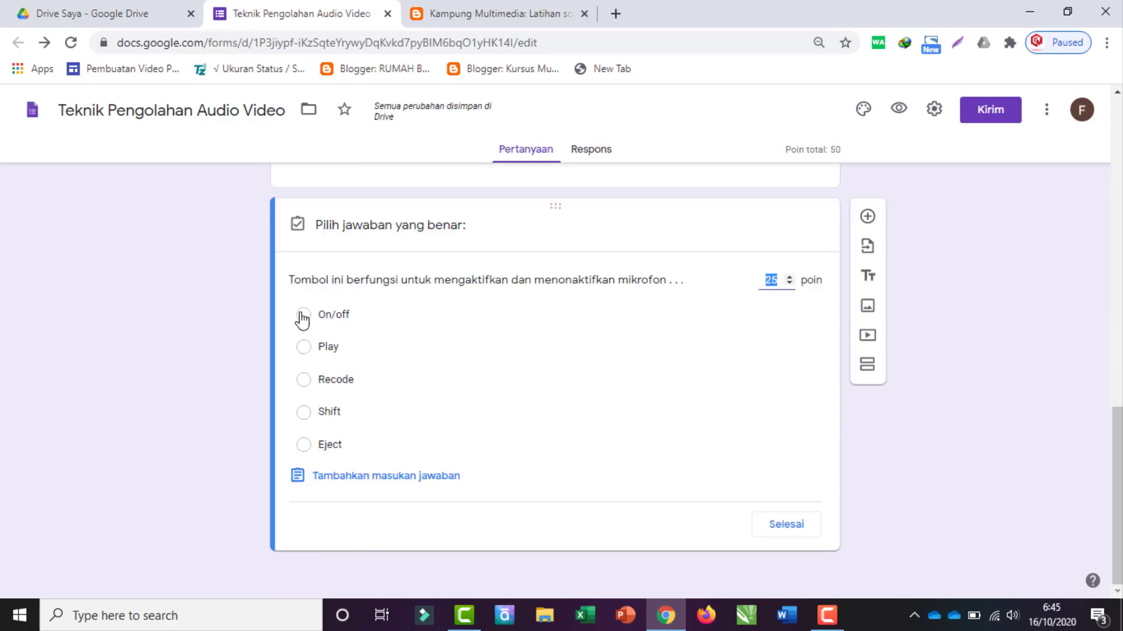
{"action": "left_click", "coordinate": [303, 315]}
{"action": "left_click", "coordinate": [786, 535]}
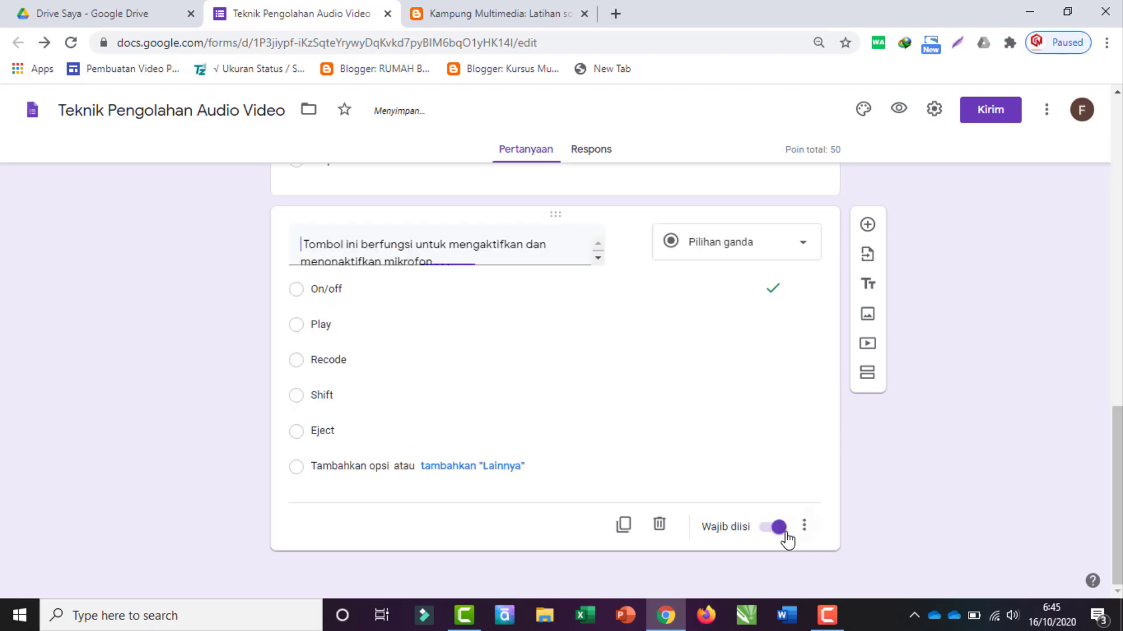
{"action": "left_click", "coordinate": [494, 12]}
{"action": "left_click_drag", "start_coordinate": [321, 309], "coordinate": [608, 242]}
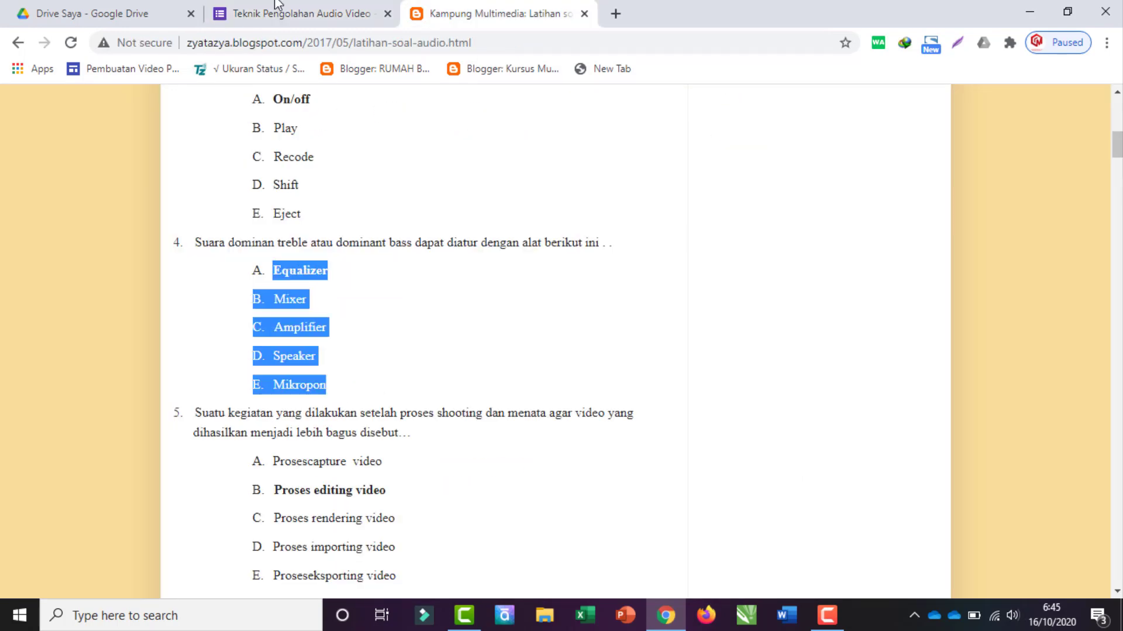
Step: Strip the letter prefixes from question 4's options Mixer, Amplifier, Speaker and Mikropon
{"action": "left_click", "coordinate": [278, 12]}
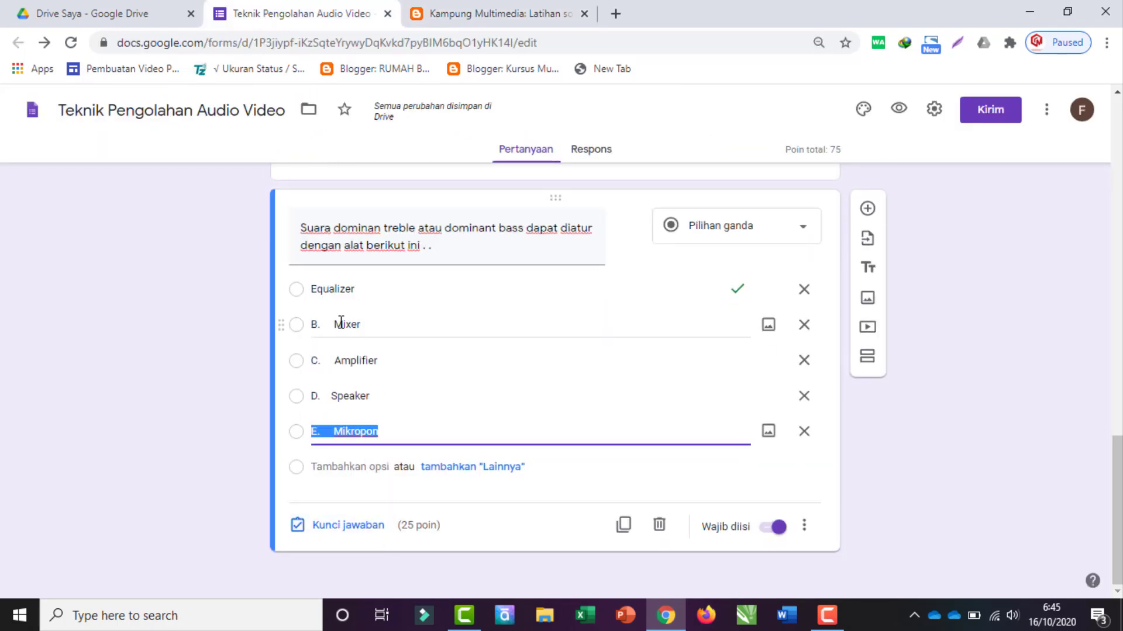
{"action": "left_click", "coordinate": [328, 358]}
{"action": "left_click", "coordinate": [321, 396]}
{"action": "key", "text": "BackSpace"}
{"action": "key", "text": "BackSpace"}
{"action": "left_click", "coordinate": [325, 431]}
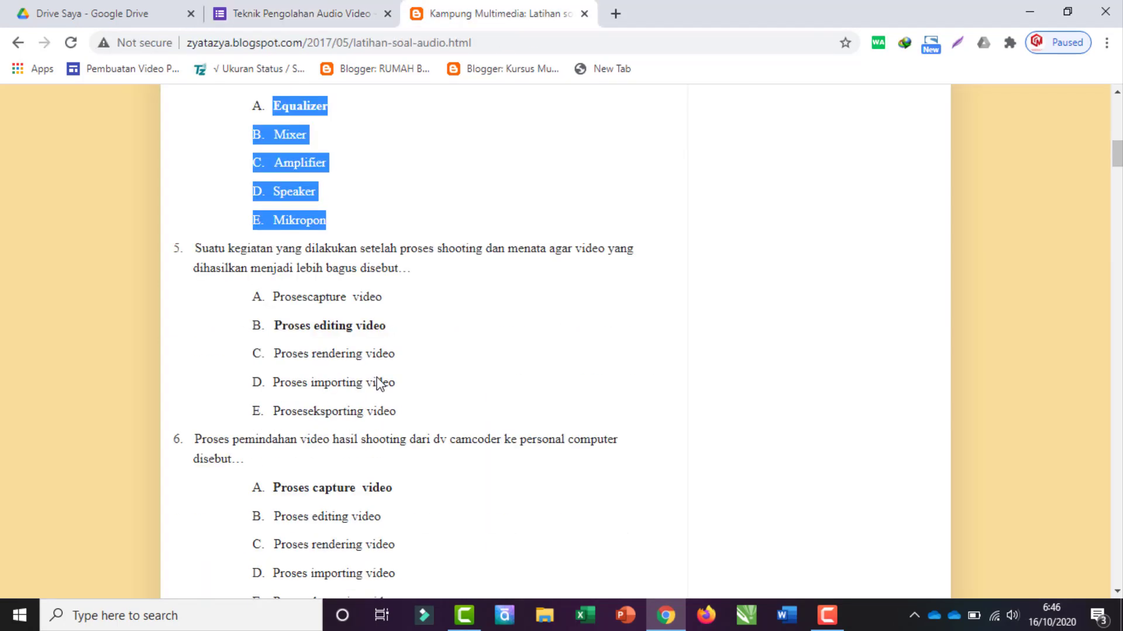
Step: Add question 5, fix its first option to Proses capture video, and mark Proses editing video correct
{"action": "left_click_drag", "start_coordinate": [195, 248], "coordinate": [409, 268]}
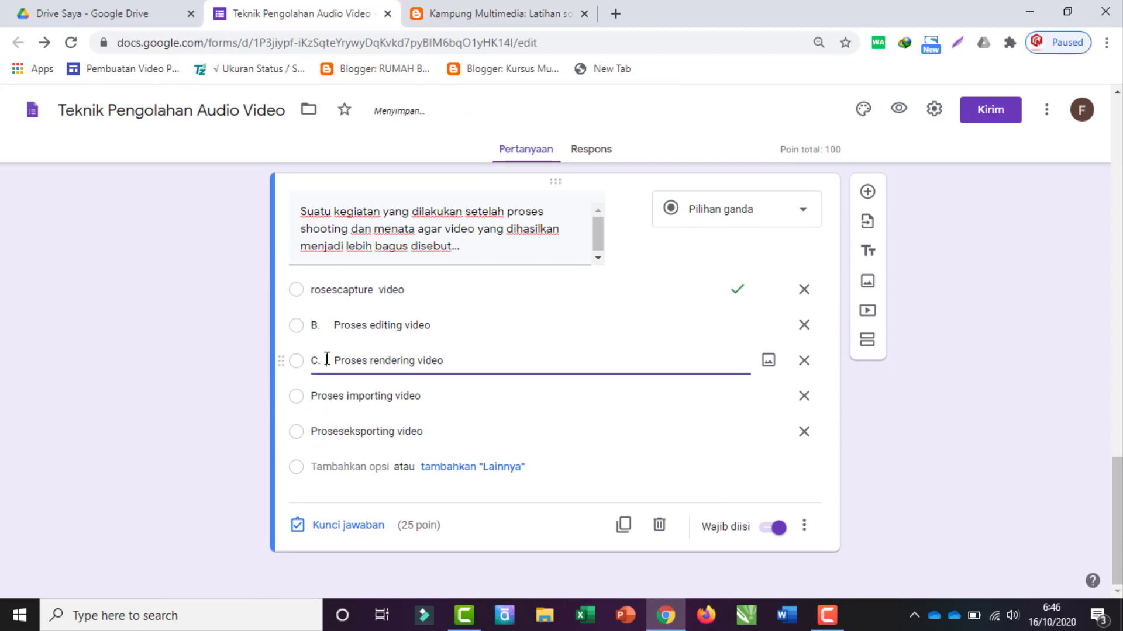
{"action": "key", "text": "BackSpace"}
{"action": "key", "text": "BackSpace"}
{"action": "key", "text": "BackSpace"}
{"action": "left_click", "coordinate": [311, 323]}
{"action": "key", "text": "BackSpace"}
{"action": "key", "text": "BackSpace"}
{"action": "key", "text": "BackSpace"}
{"action": "left_click", "coordinate": [312, 290]}
{"action": "type", "text": "P"}
{"action": "left_click", "coordinate": [341, 289]}
{"action": "left_click", "coordinate": [348, 526]}
{"action": "left_click", "coordinate": [362, 351]}
{"action": "left_click", "coordinate": [787, 526]}
{"action": "scroll", "coordinate": [155, 376], "scroll_direction": "up", "scroll_amount": 15}
{"action": "scroll", "coordinate": [819, 464], "scroll_direction": "up", "scroll_amount": 5}
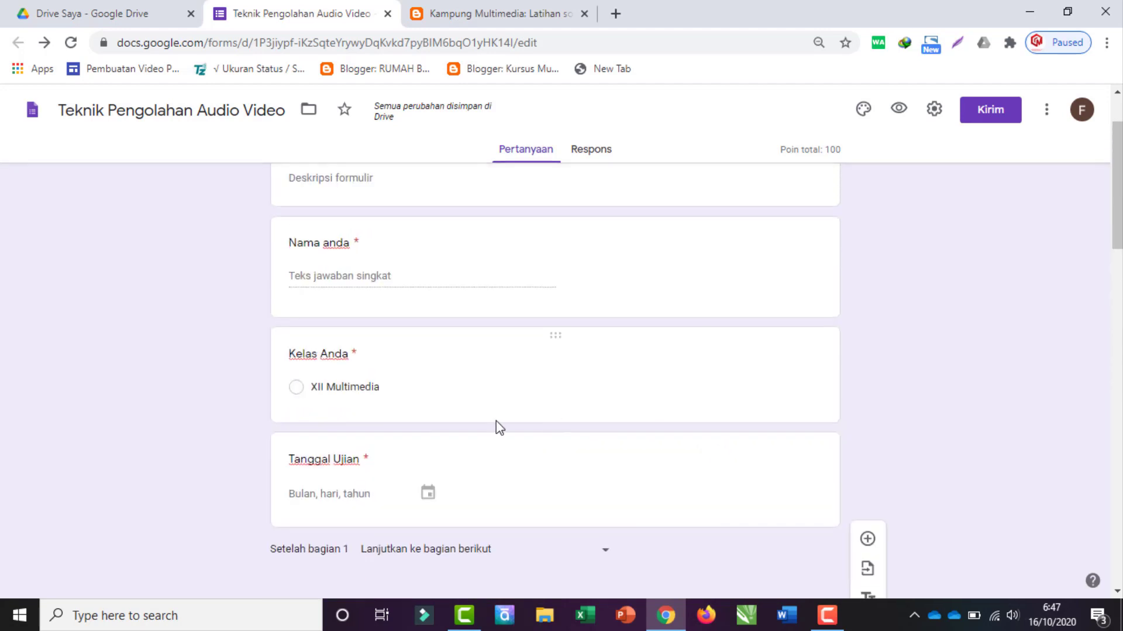
Step: Preview the quiz as respondents see it, then scroll back through the questions in the editor
{"action": "left_click", "coordinate": [899, 111]}
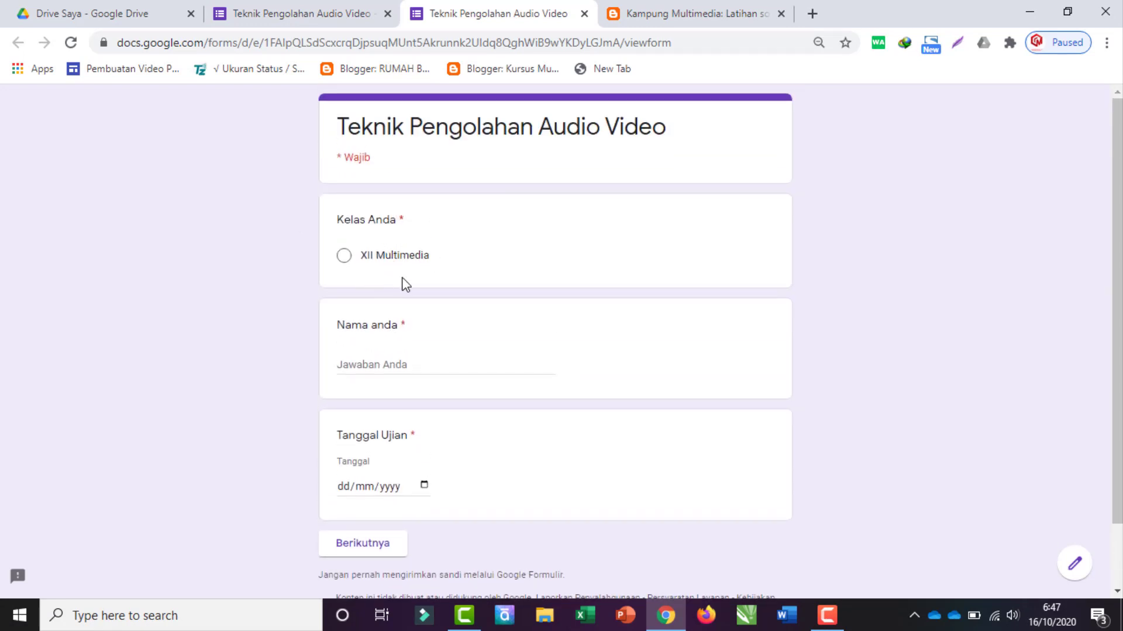
{"action": "left_click", "coordinate": [310, 13]}
{"action": "scroll", "coordinate": [877, 434], "scroll_direction": "down", "scroll_amount": 14}
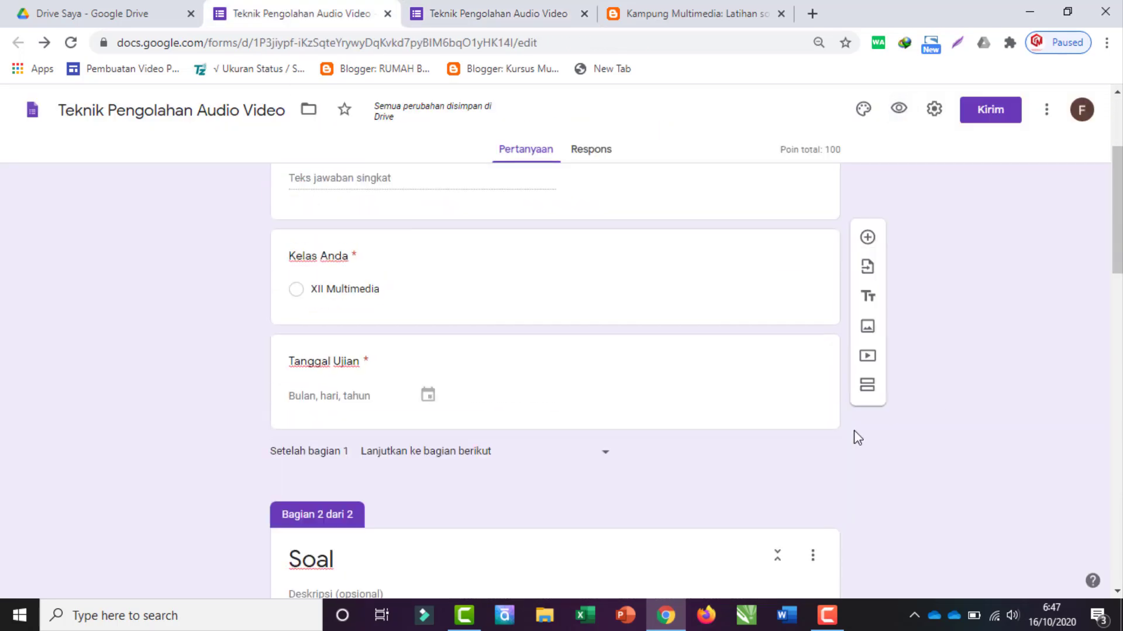
{"action": "scroll", "coordinate": [585, 404], "scroll_direction": "down", "scroll_amount": 4}
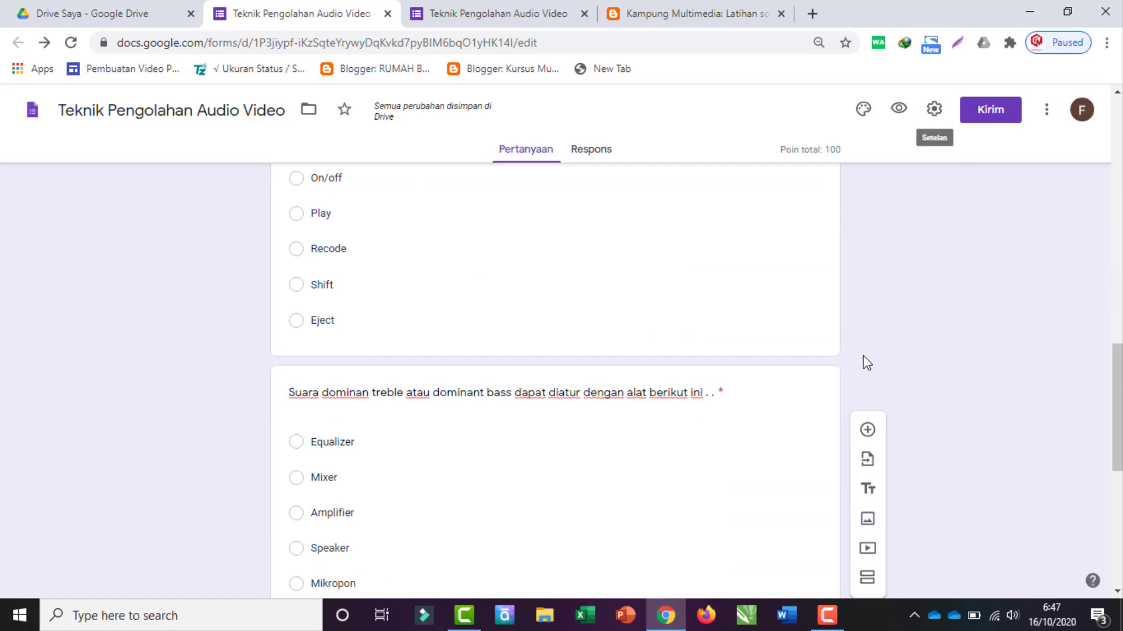
{"action": "scroll", "coordinate": [872, 338], "scroll_direction": "down", "scroll_amount": 4}
{"action": "left_click", "coordinate": [491, 383]}
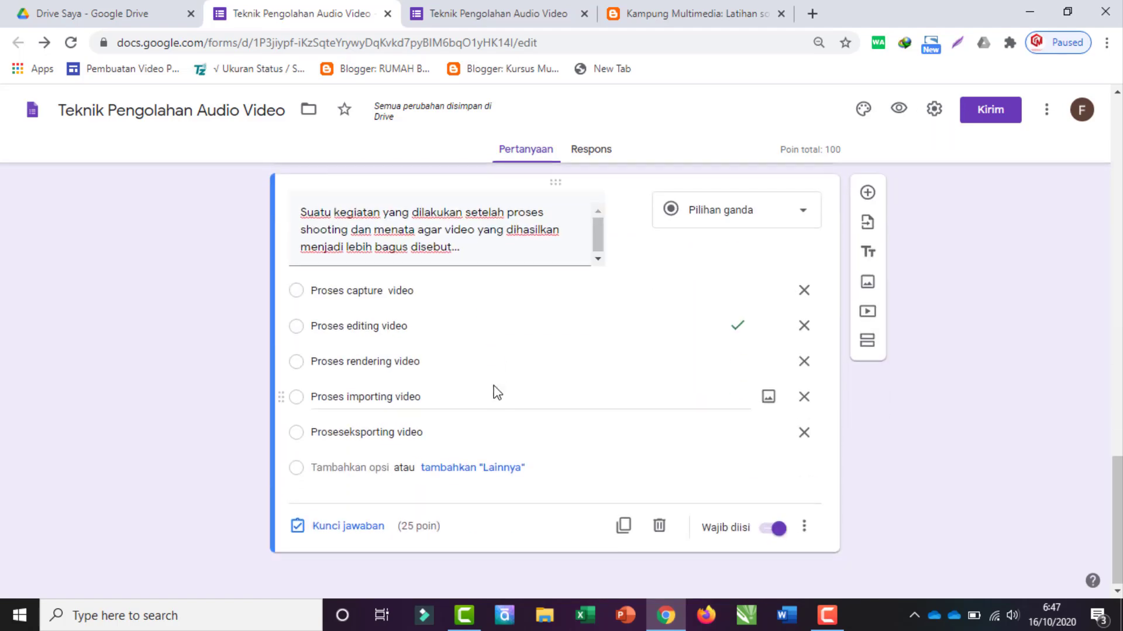
{"action": "scroll", "coordinate": [496, 391], "scroll_direction": "up", "scroll_amount": 15}
{"action": "scroll", "coordinate": [497, 393], "scroll_direction": "up", "scroll_amount": 5}
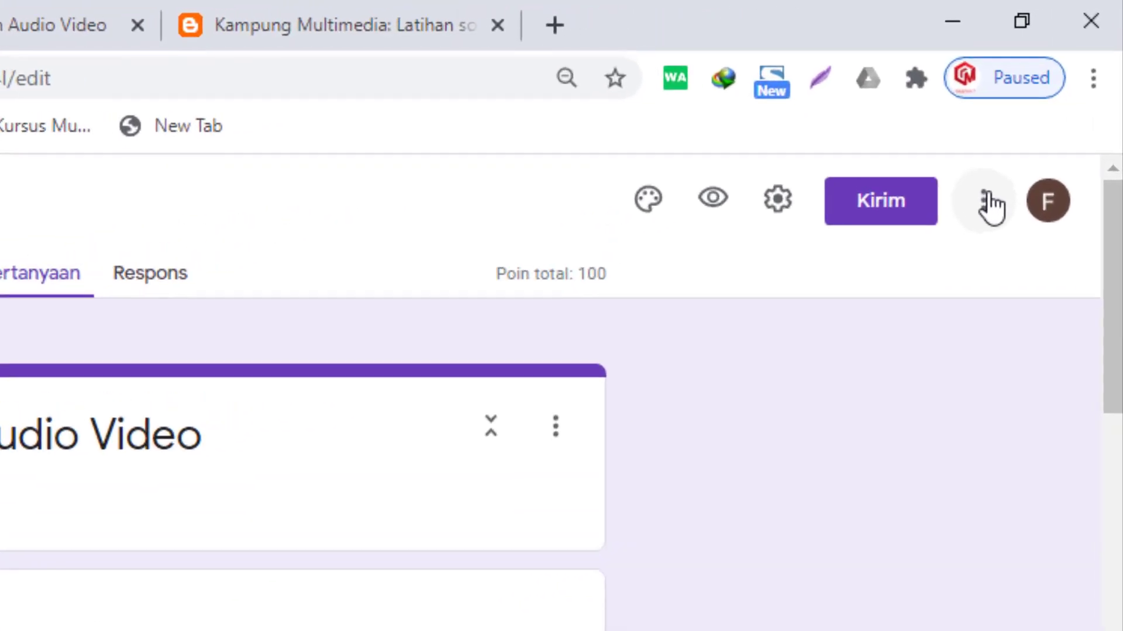
Step: Open the add-on marketplace from the three-dot menu and browse listings like formLimiter and Form Approvals
{"action": "left_click", "coordinate": [988, 207]}
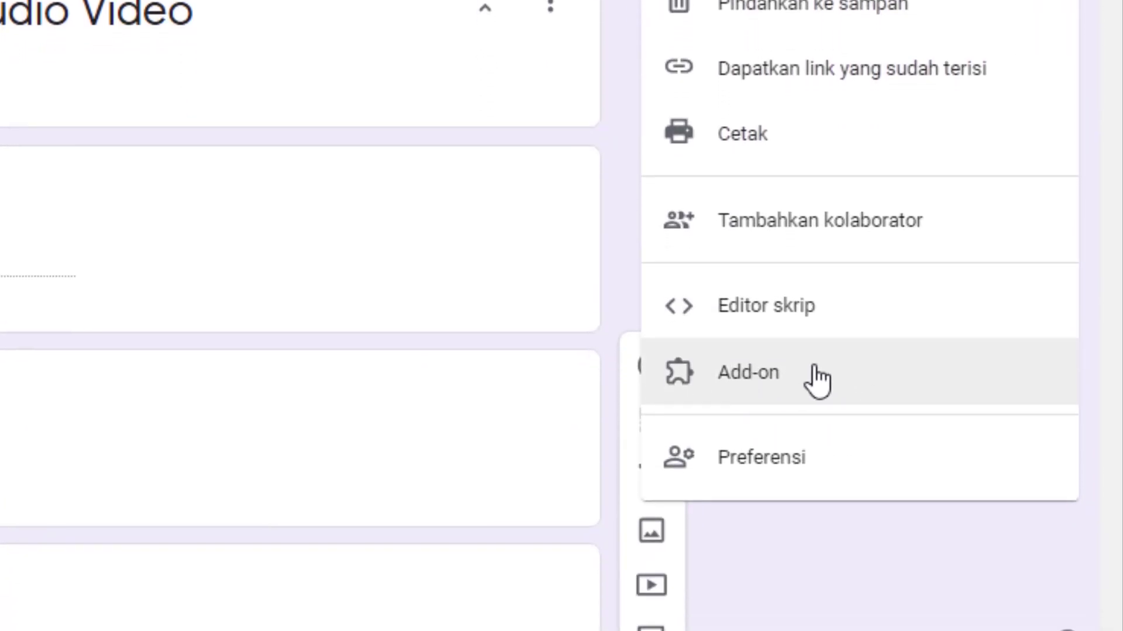
{"action": "left_click", "coordinate": [709, 381]}
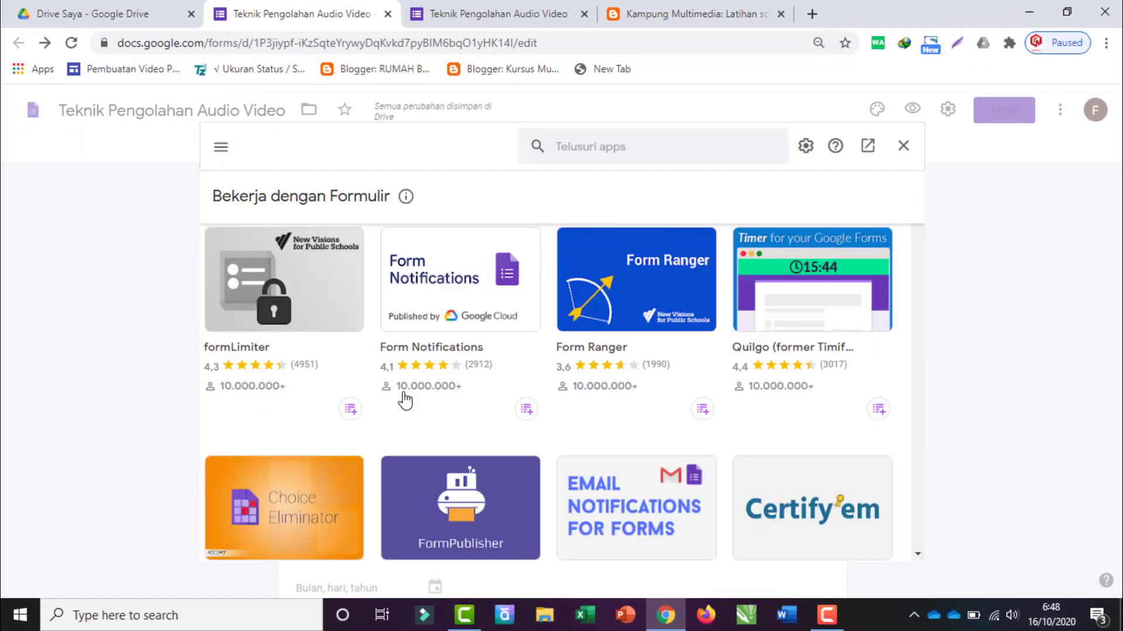
{"action": "scroll", "coordinate": [458, 300], "scroll_direction": "down", "scroll_amount": 1}
{"action": "scroll", "coordinate": [280, 280], "scroll_direction": "up", "scroll_amount": 1}
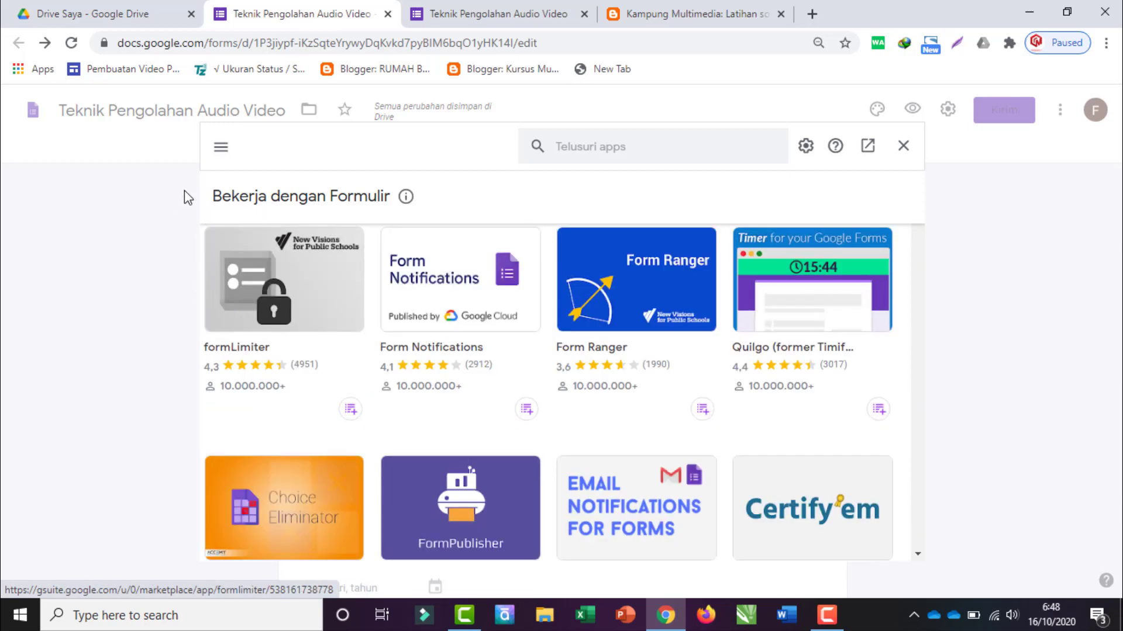
{"action": "scroll", "coordinate": [791, 473], "scroll_direction": "down", "scroll_amount": 3}
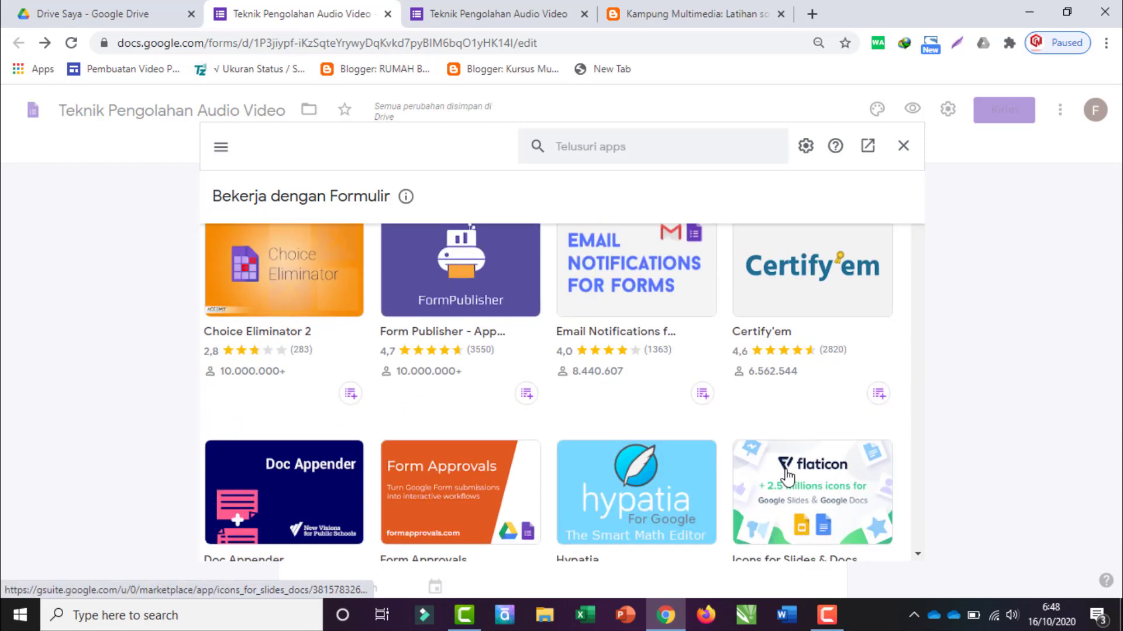
{"action": "scroll", "coordinate": [303, 459], "scroll_direction": "down", "scroll_amount": 8}
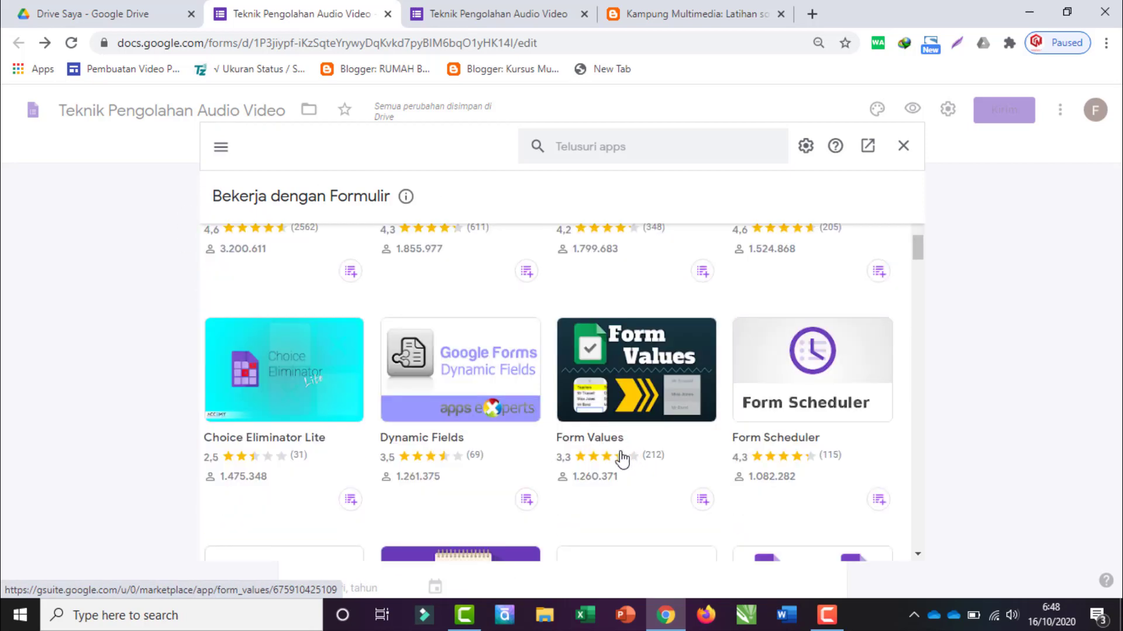
{"action": "scroll", "coordinate": [446, 466], "scroll_direction": "down", "scroll_amount": 10}
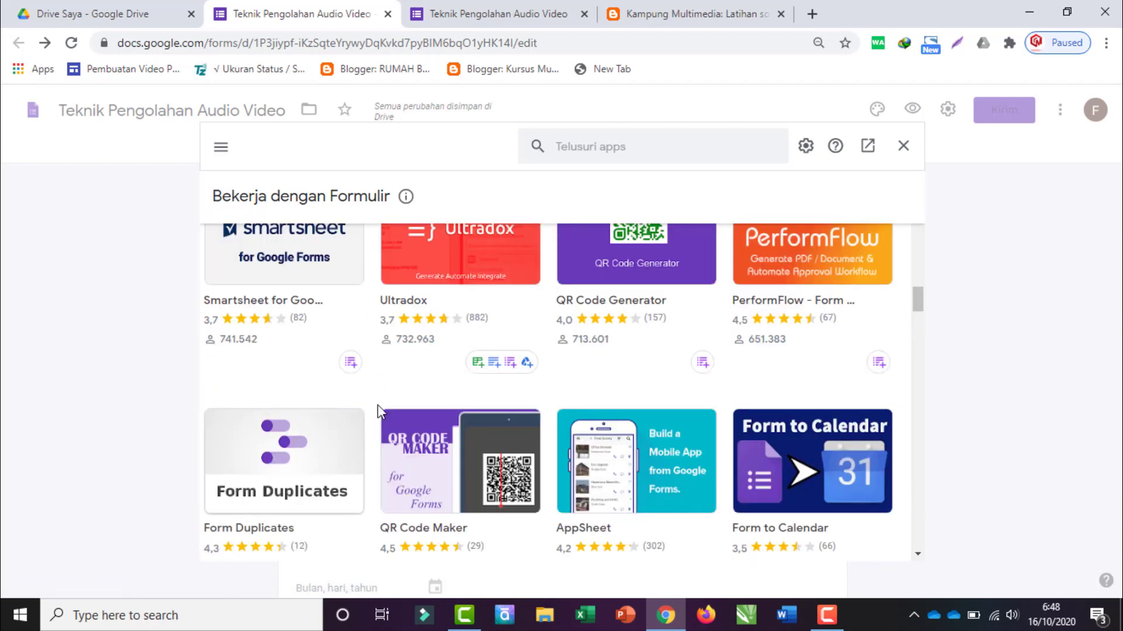
{"action": "scroll", "coordinate": [397, 432], "scroll_direction": "down", "scroll_amount": 4}
{"action": "scroll", "coordinate": [462, 444], "scroll_direction": "down", "scroll_amount": 2}
{"action": "scroll", "coordinate": [555, 427], "scroll_direction": "up", "scroll_amount": 7}
{"action": "scroll", "coordinate": [609, 417], "scroll_direction": "up", "scroll_amount": 10}
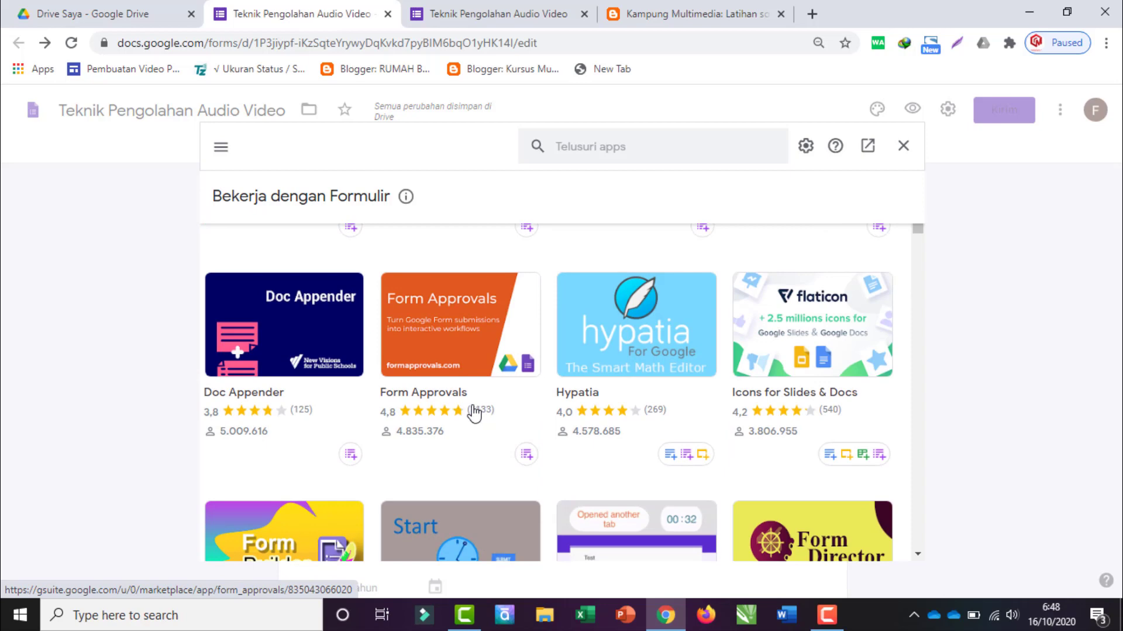
{"action": "scroll", "coordinate": [473, 412], "scroll_direction": "up", "scroll_amount": 5}
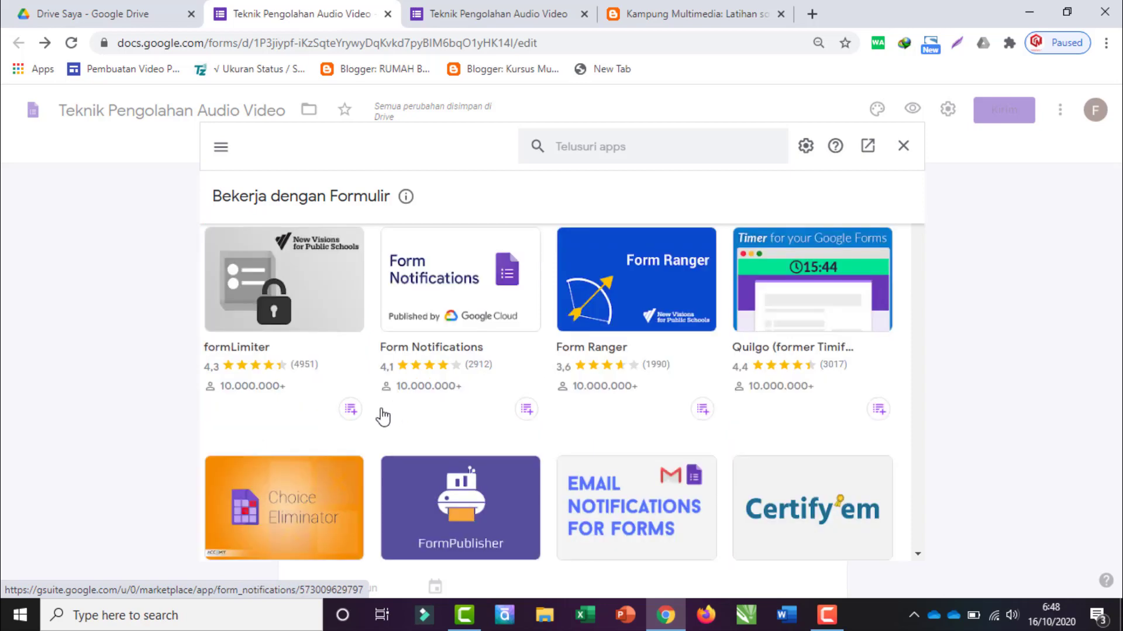
Step: Search 'cert' in the marketplace, open the Certify'em add-on and start installing it
{"action": "left_click", "coordinate": [607, 152]}
{"action": "type", "text": "certi"}
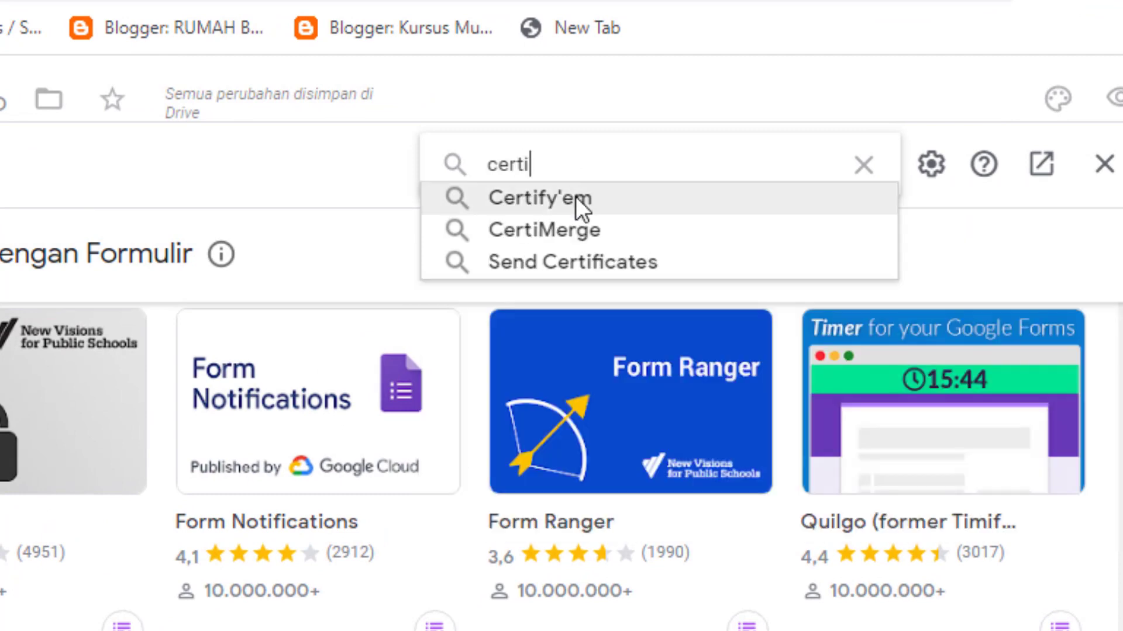
{"action": "left_click", "coordinate": [587, 197]}
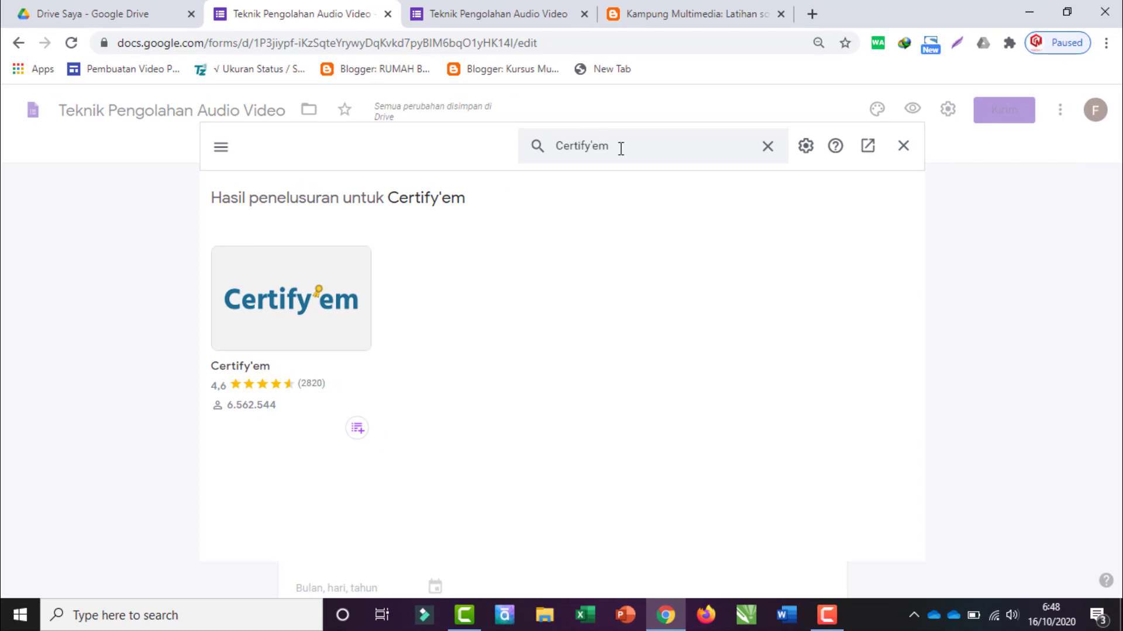
{"action": "left_click", "coordinate": [321, 327]}
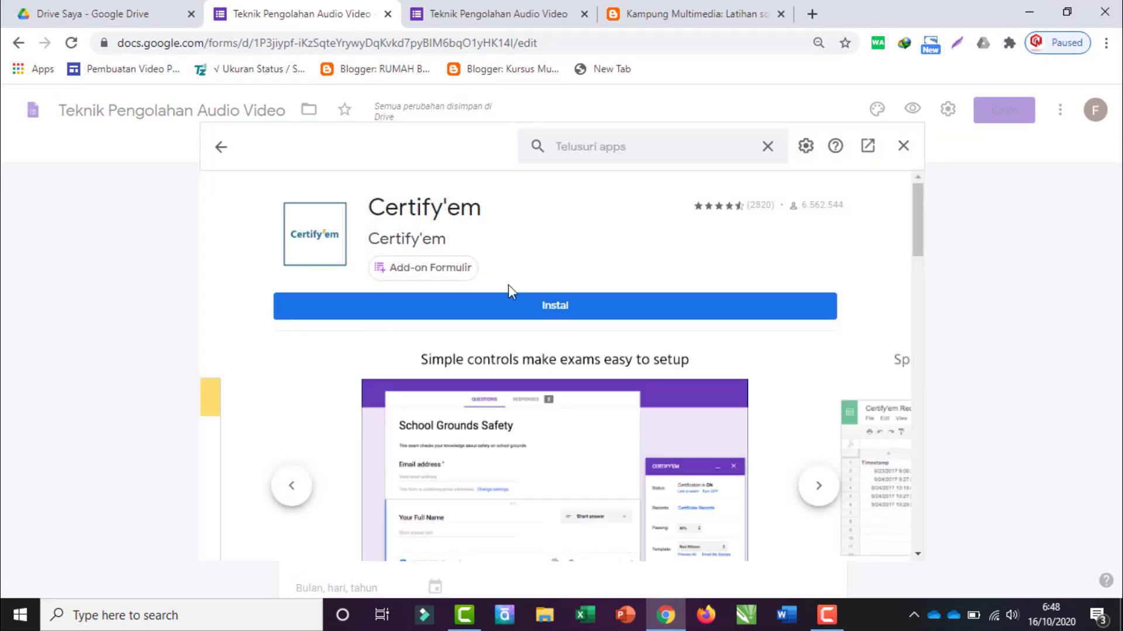
{"action": "left_click", "coordinate": [560, 309]}
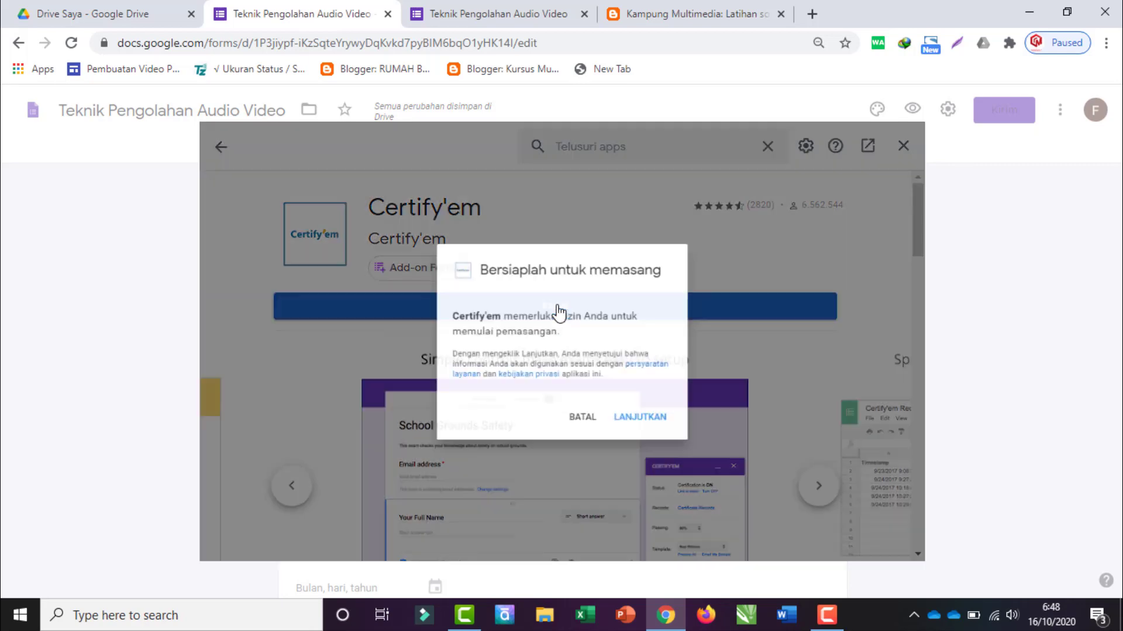
Step: Grant Certify'em access through the Google account and complete its installation
{"action": "left_click", "coordinate": [656, 435]}
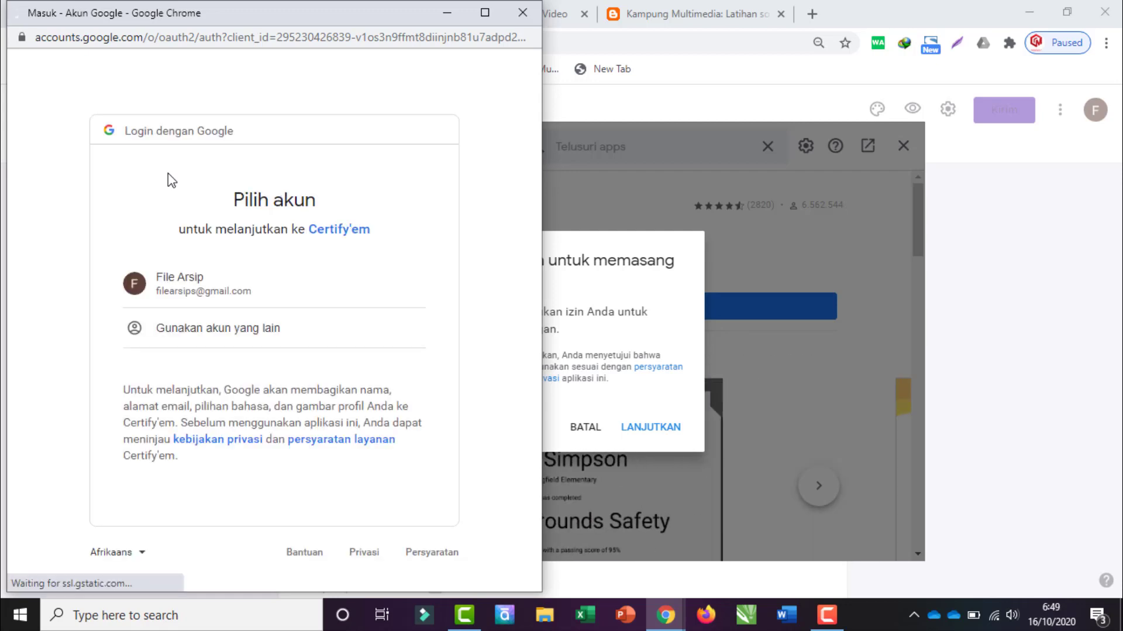
{"action": "left_click", "coordinate": [175, 282]}
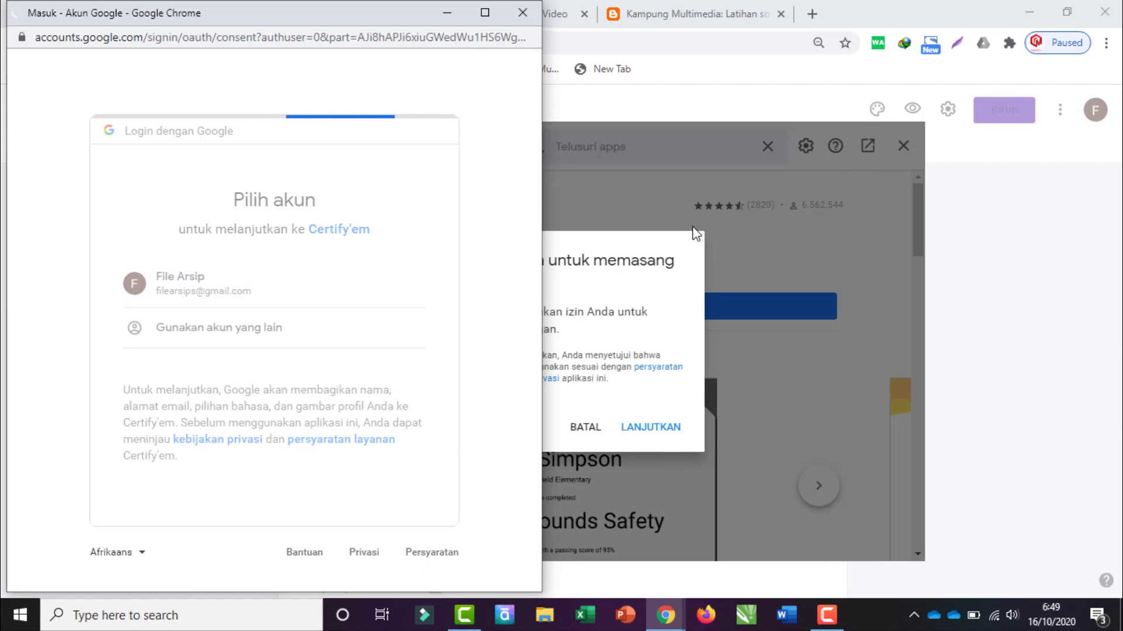
{"action": "scroll", "coordinate": [444, 357], "scroll_direction": "down", "scroll_amount": 7}
{"action": "scroll", "coordinate": [508, 315], "scroll_direction": "up", "scroll_amount": 7}
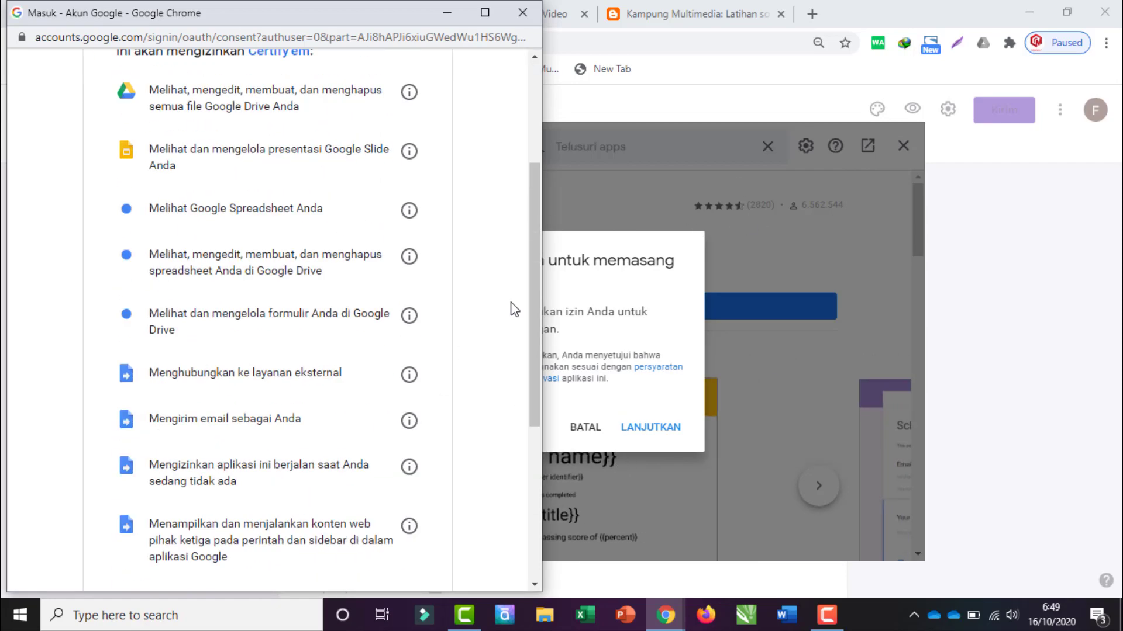
{"action": "left_click_drag", "start_coordinate": [535, 156], "coordinate": [535, 407]}
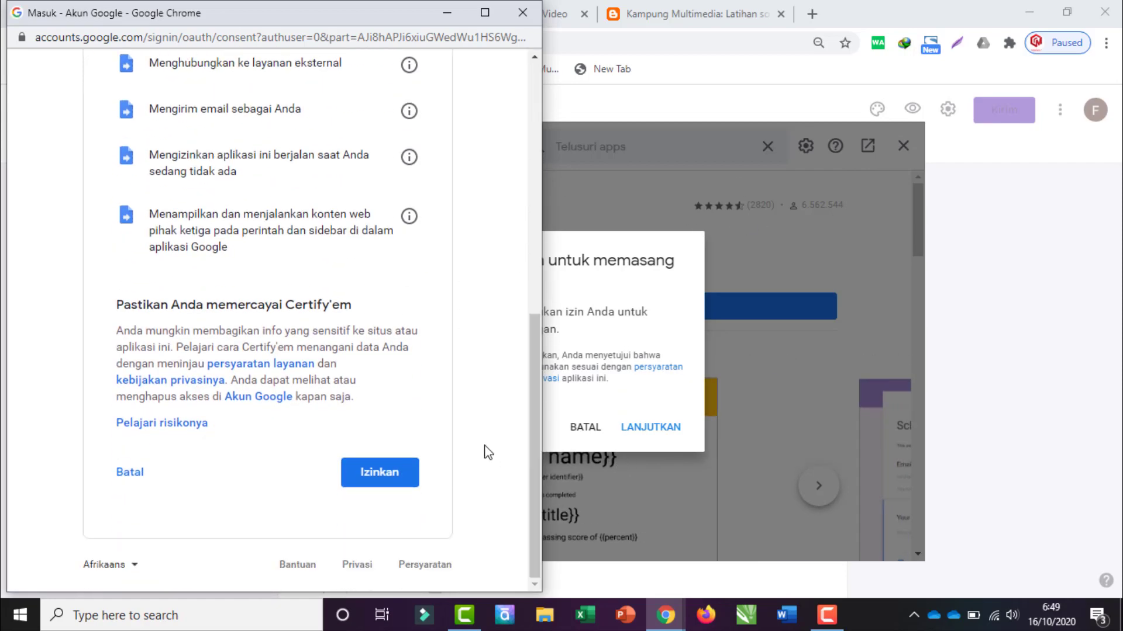
{"action": "left_click", "coordinate": [390, 479]}
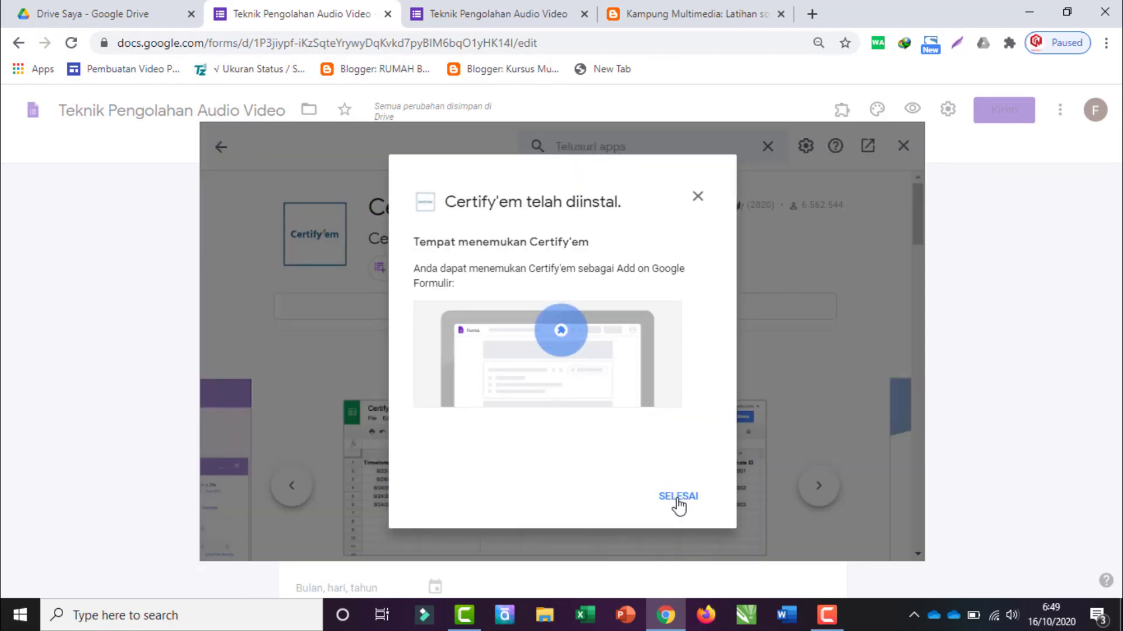
{"action": "left_click", "coordinate": [682, 506]}
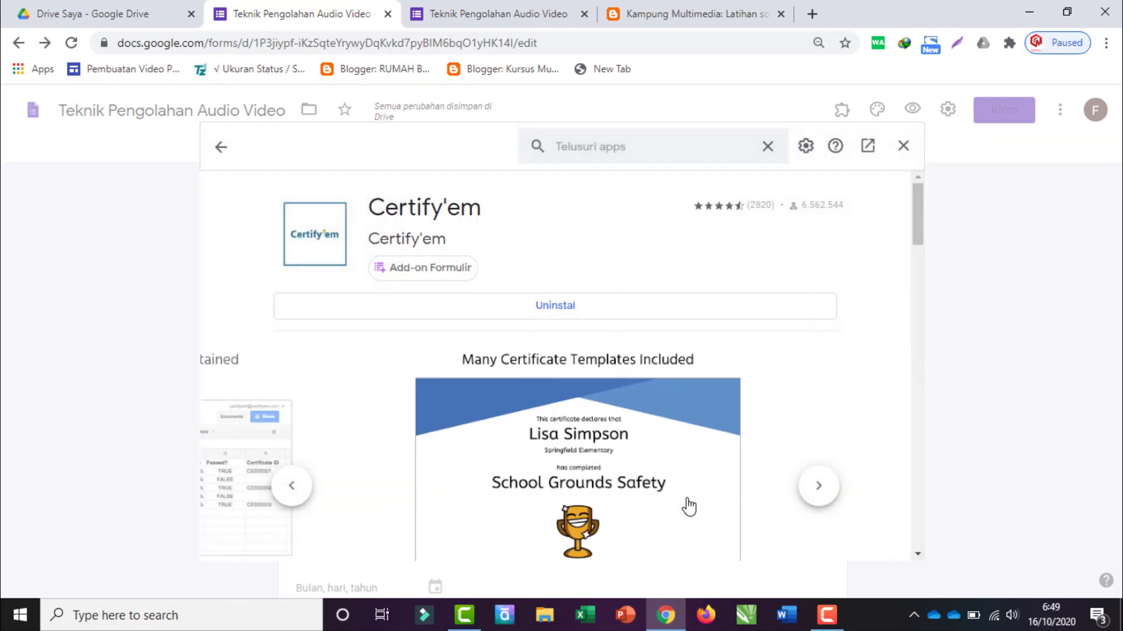
Step: Close the add-on store and show Certify'em Controls from the Add-ons menu
{"action": "left_click", "coordinate": [903, 148]}
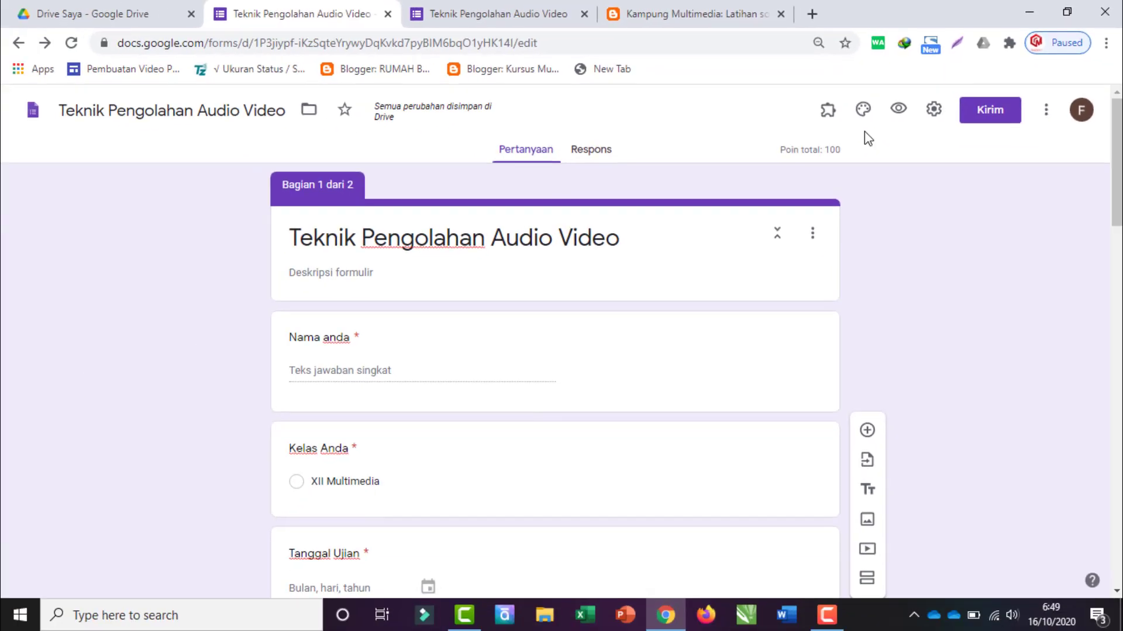
{"action": "left_click", "coordinate": [826, 111]}
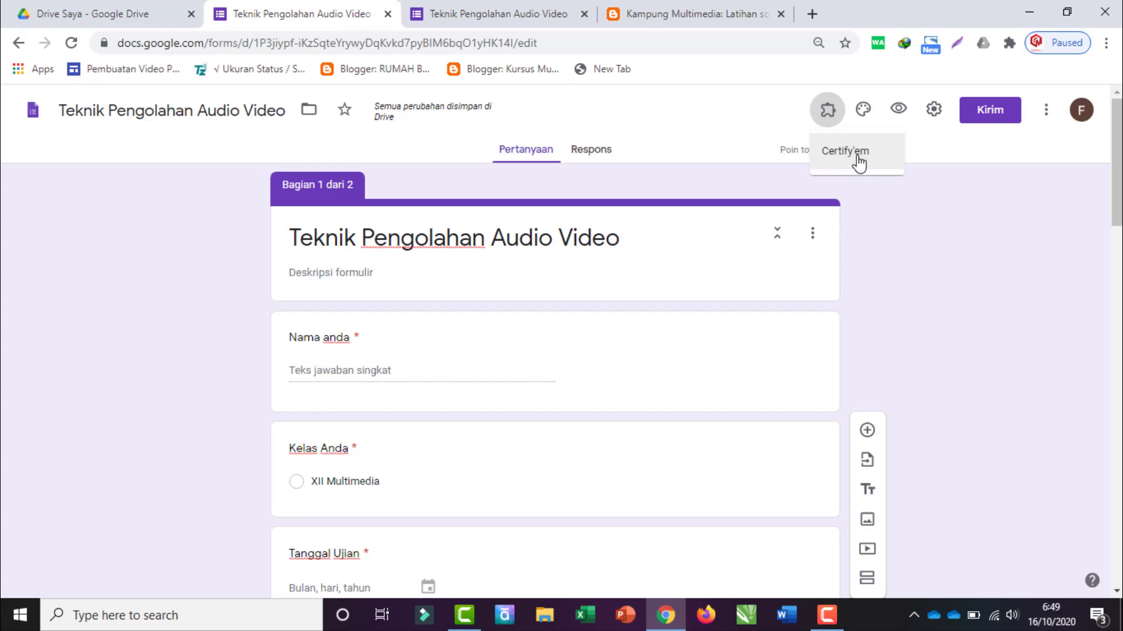
{"action": "left_click", "coordinate": [851, 161]}
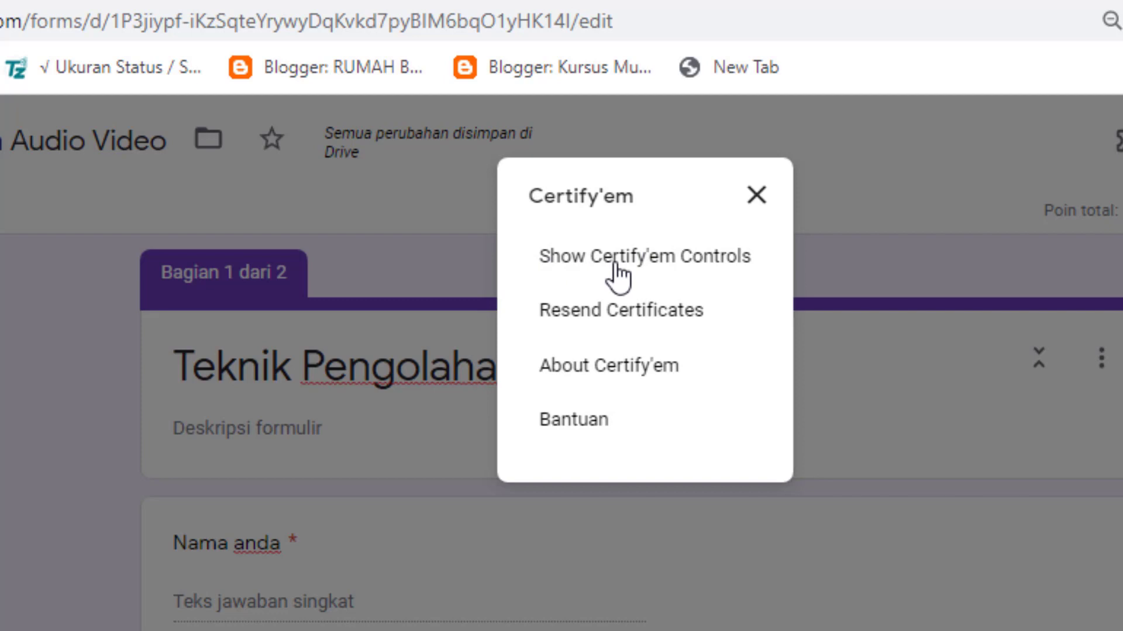
{"action": "left_click", "coordinate": [682, 269]}
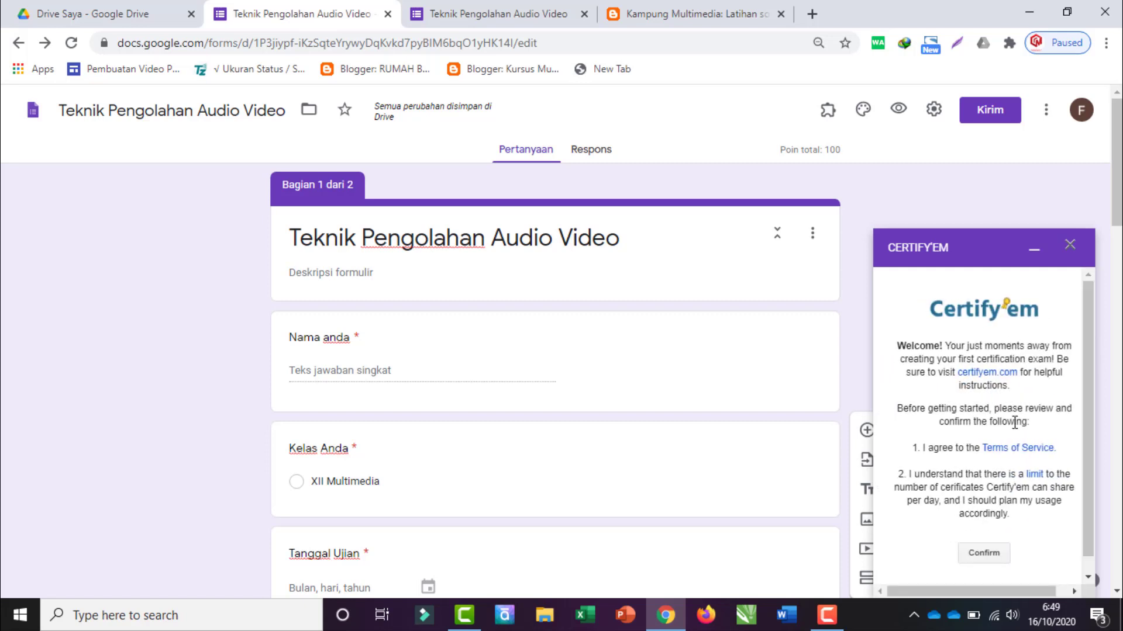
Step: Accept Certify'em's terms and daily limit, then turn certification ON for the quiz
{"action": "left_click_drag", "start_coordinate": [1087, 339], "coordinate": [1085, 367]}
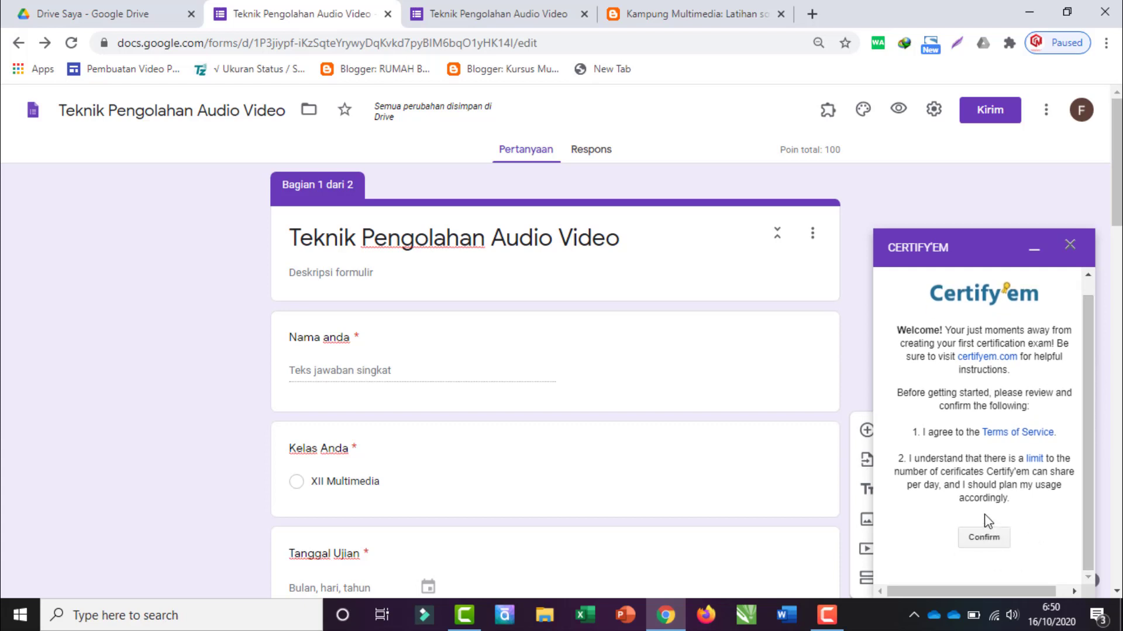
{"action": "left_click", "coordinate": [985, 538]}
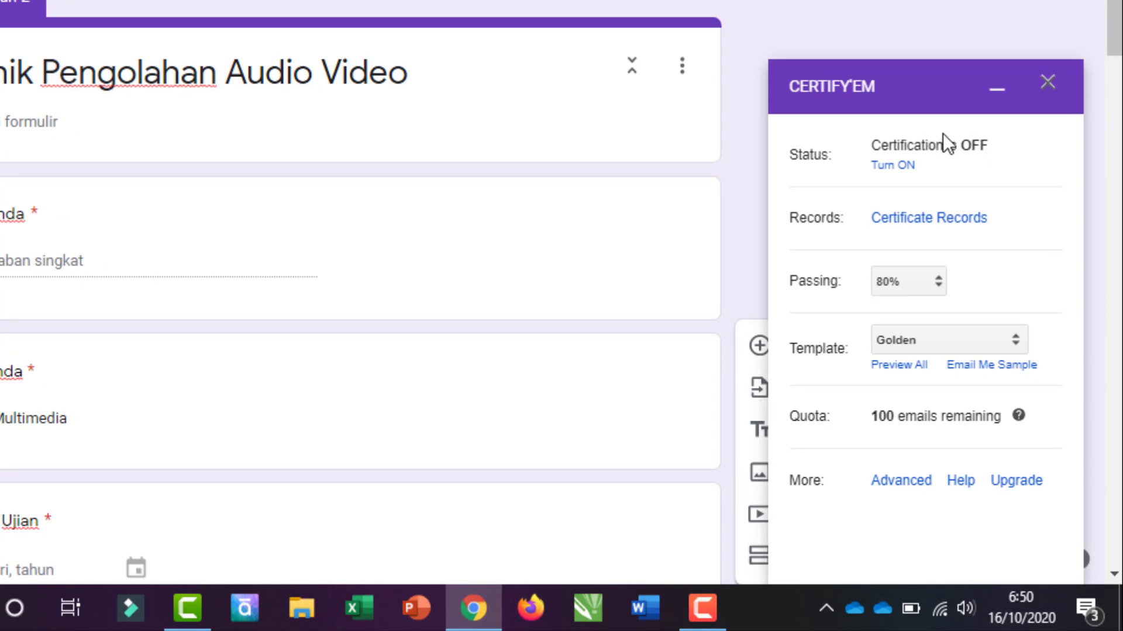
{"action": "left_click", "coordinate": [895, 167]}
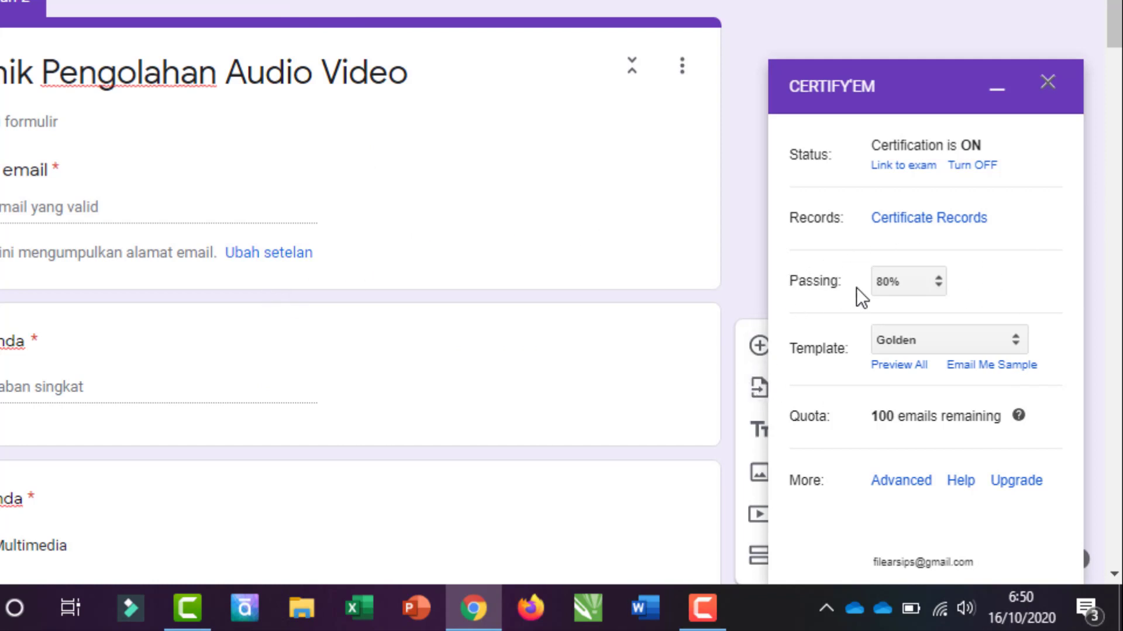
Step: Set the Certify'em passing score to 70%
{"action": "left_click", "coordinate": [904, 281]}
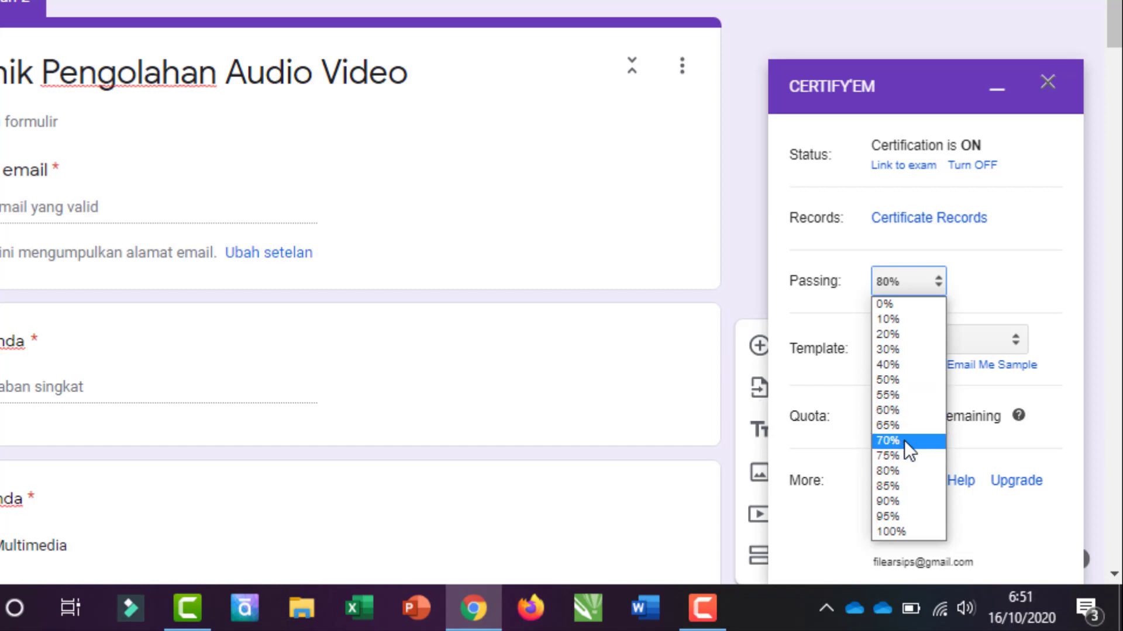
{"action": "left_click", "coordinate": [904, 441]}
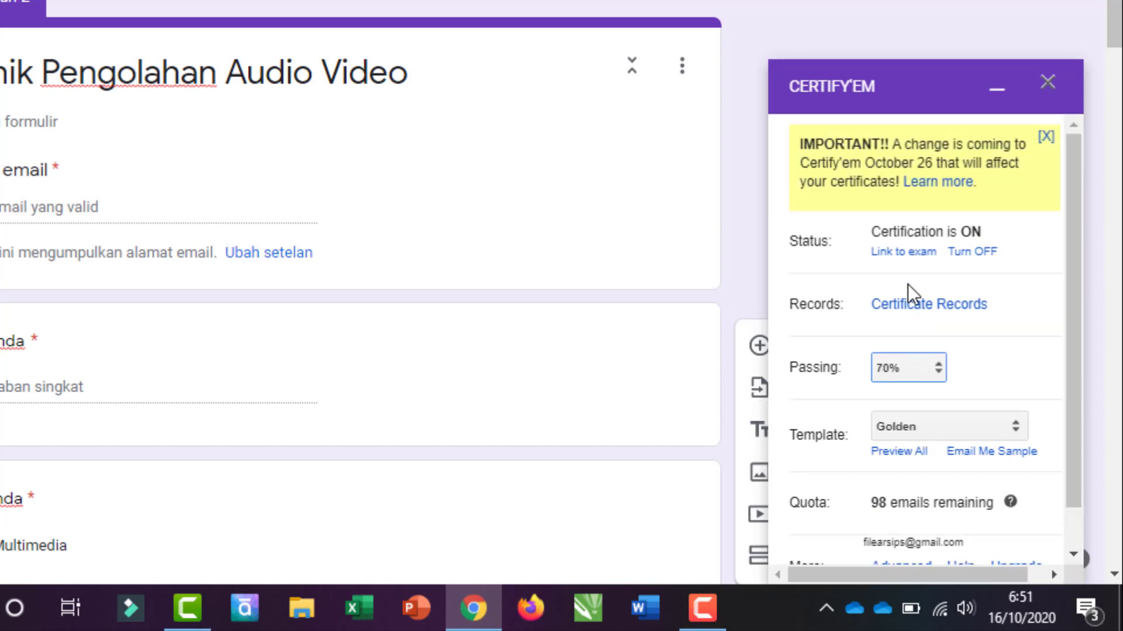
{"action": "scroll", "coordinate": [875, 413], "scroll_direction": "down", "scroll_amount": 1}
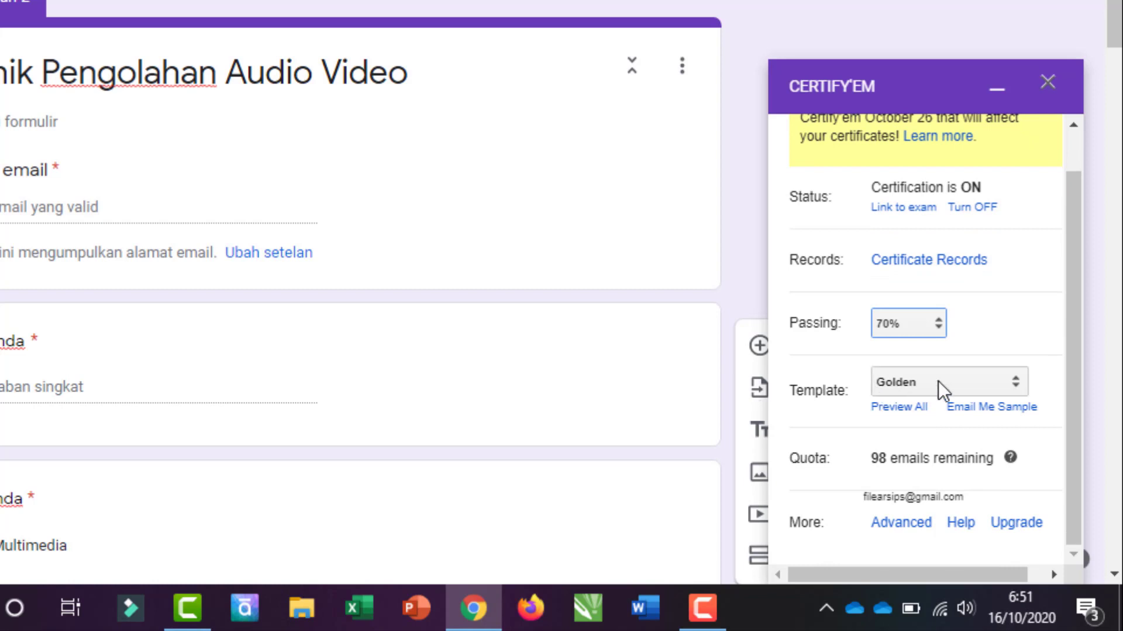
Step: Review the certificate template choices, keeping Golden, and open Preview All of the templates
{"action": "left_click", "coordinate": [978, 382]}
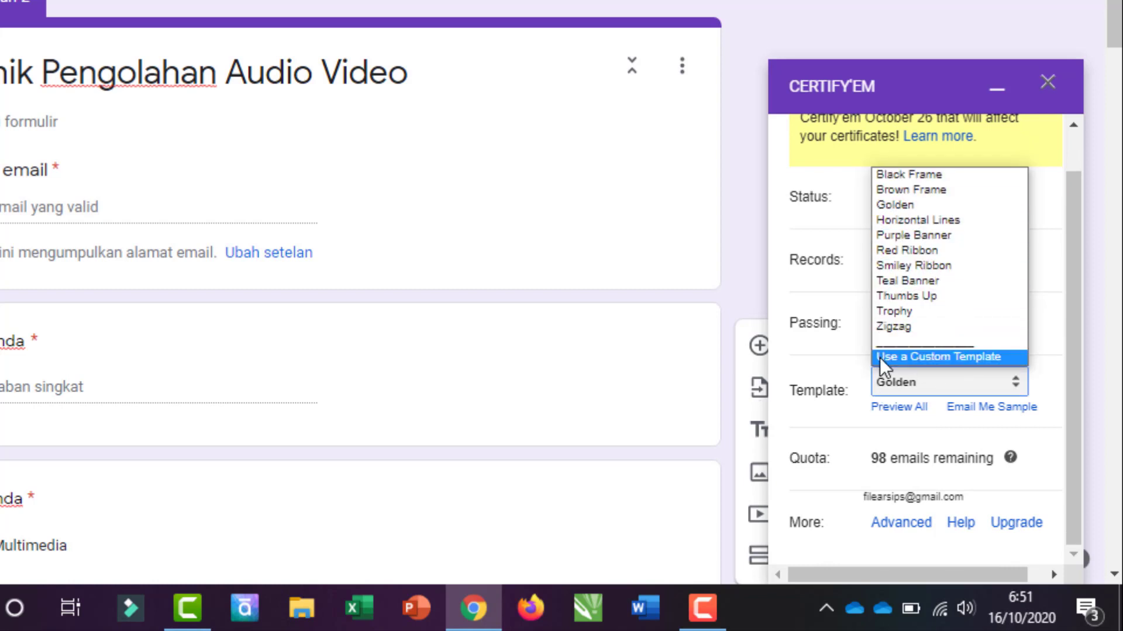
{"action": "left_click", "coordinate": [813, 347]}
{"action": "left_click", "coordinate": [922, 380]}
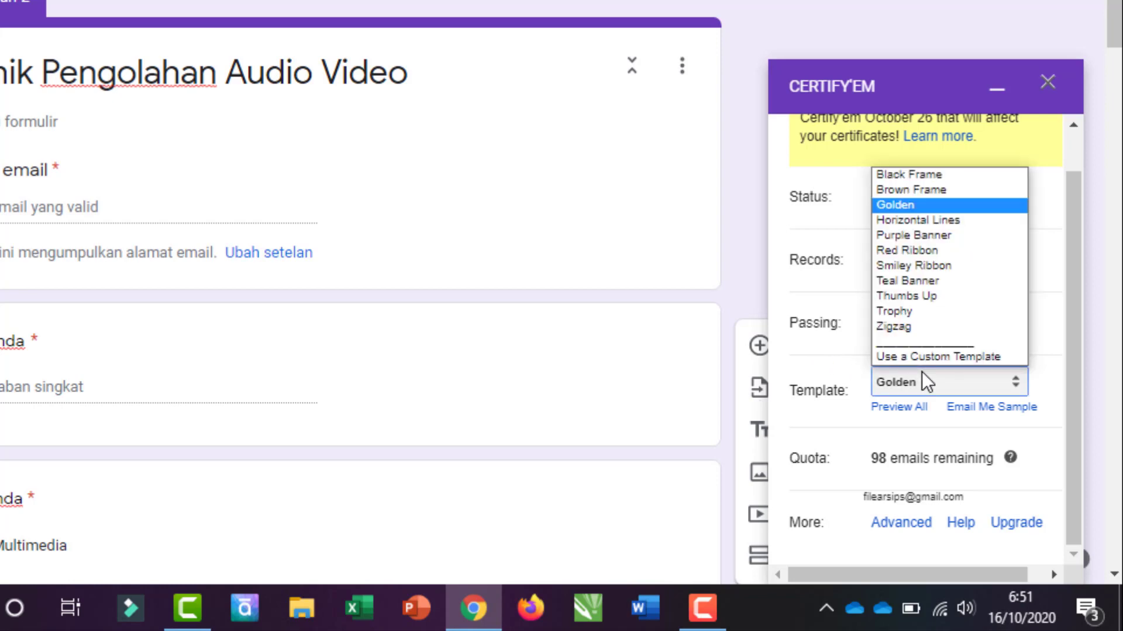
{"action": "left_click", "coordinate": [820, 335]}
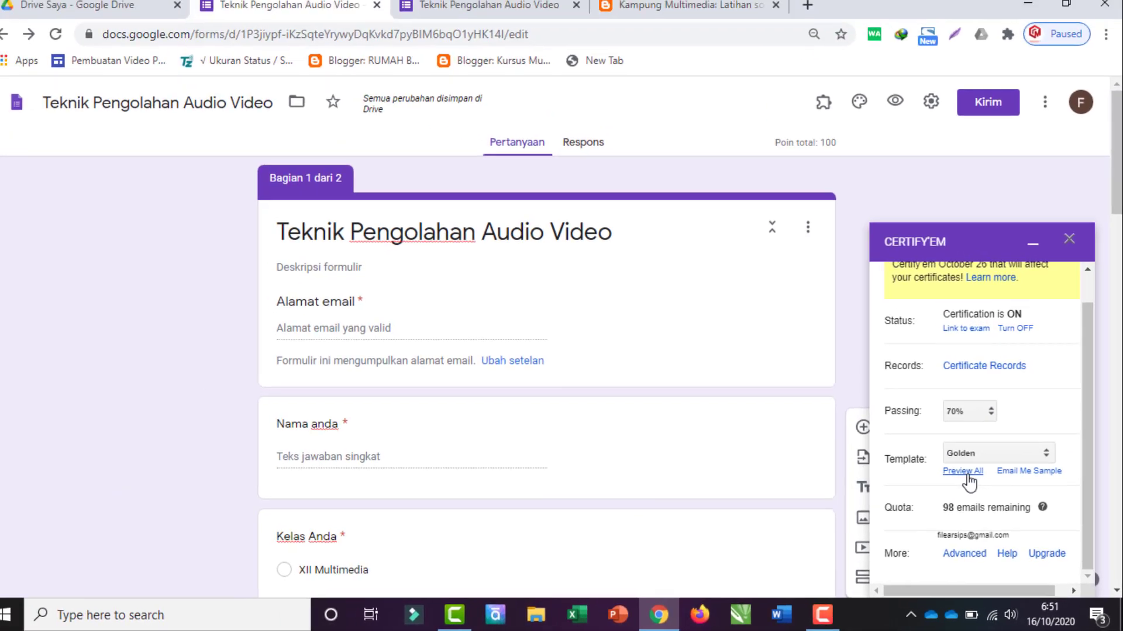
{"action": "left_click", "coordinate": [904, 408]}
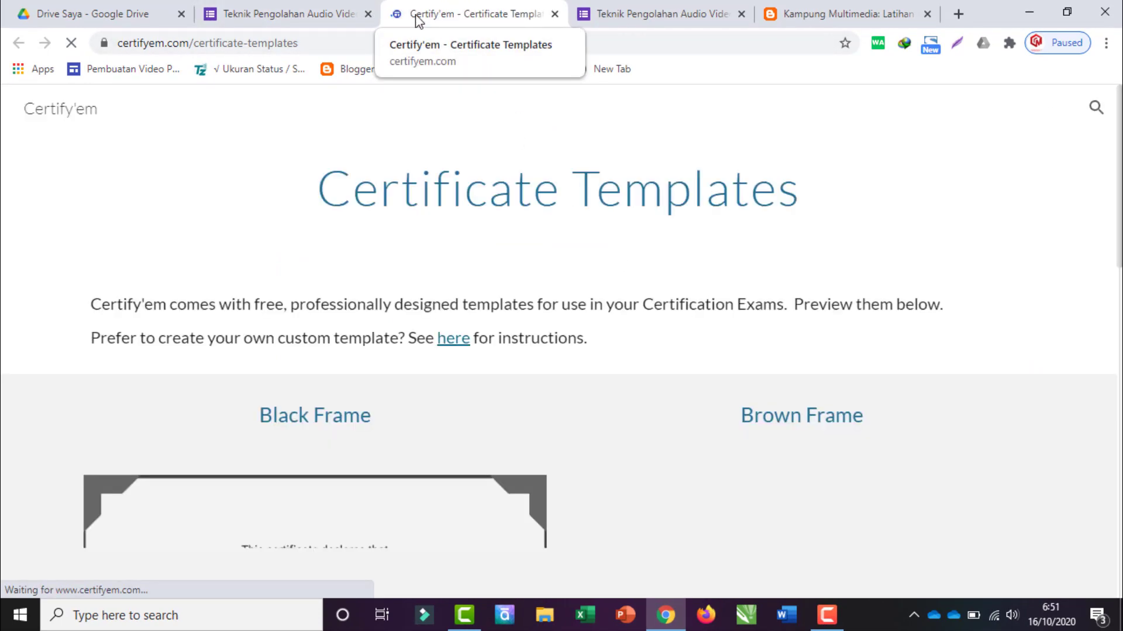
Step: Browse the Certify'em certificate template designs, then go back to the form and reopen the Template list
{"action": "scroll", "coordinate": [408, 424], "scroll_direction": "down", "scroll_amount": 3}
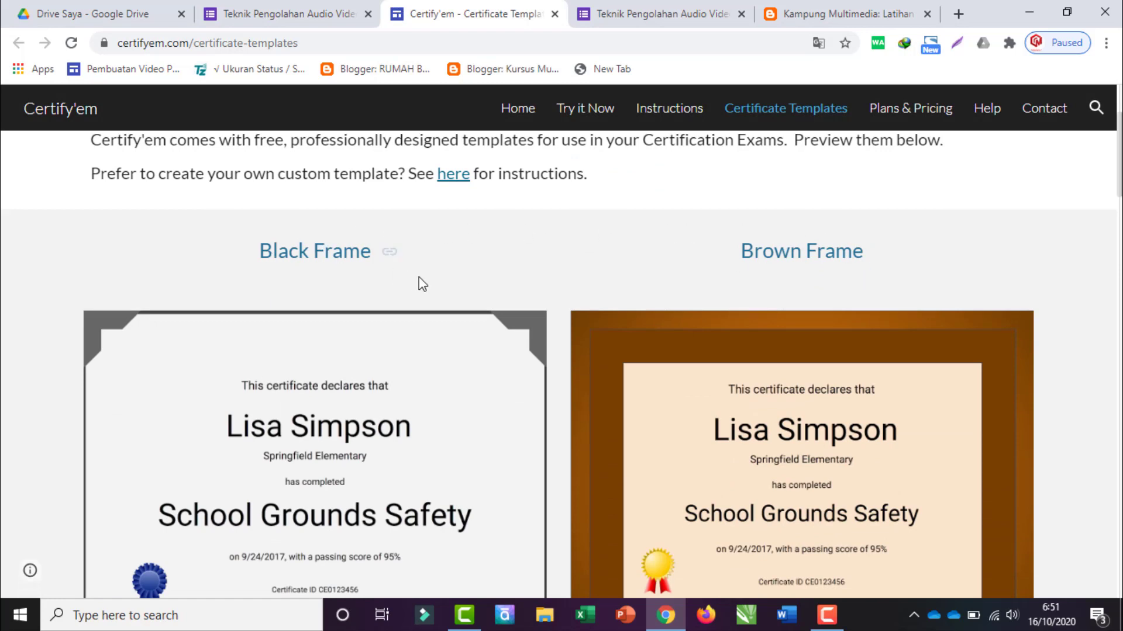
{"action": "scroll", "coordinate": [421, 283], "scroll_direction": "down", "scroll_amount": 3}
{"action": "scroll", "coordinate": [379, 342], "scroll_direction": "down", "scroll_amount": 10}
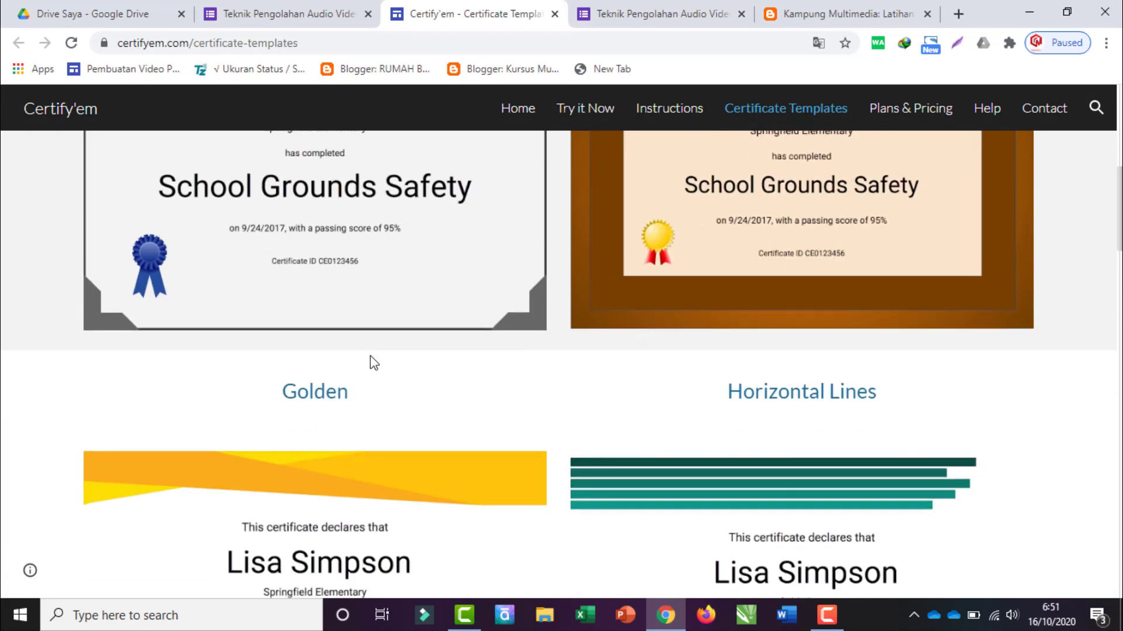
{"action": "scroll", "coordinate": [367, 370], "scroll_direction": "down", "scroll_amount": 10}
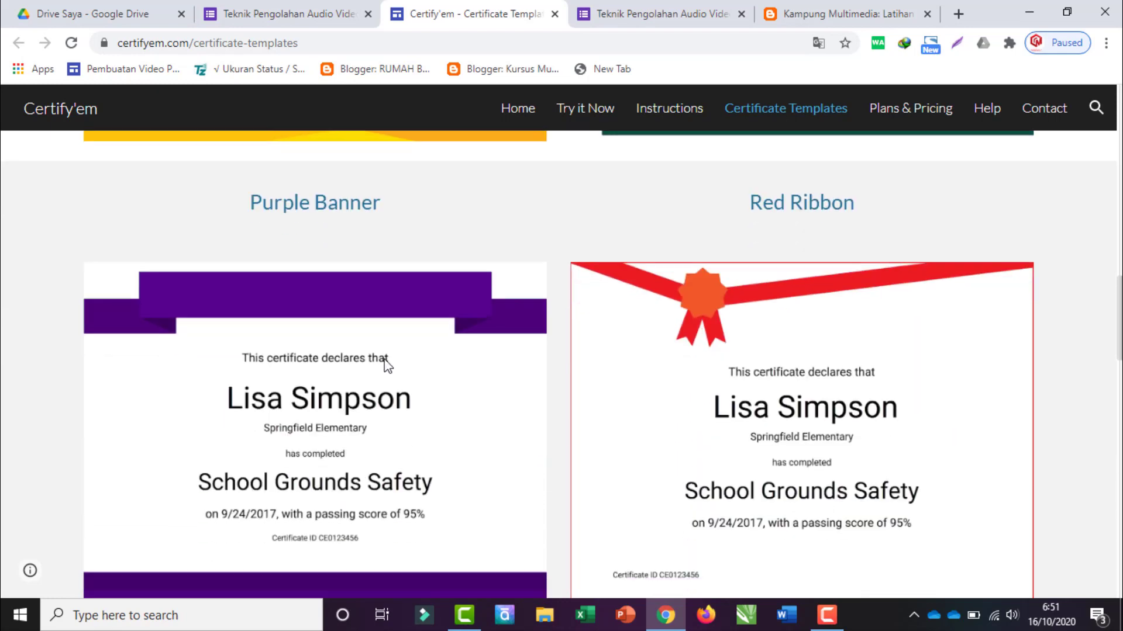
{"action": "scroll", "coordinate": [532, 347], "scroll_direction": "down", "scroll_amount": 10}
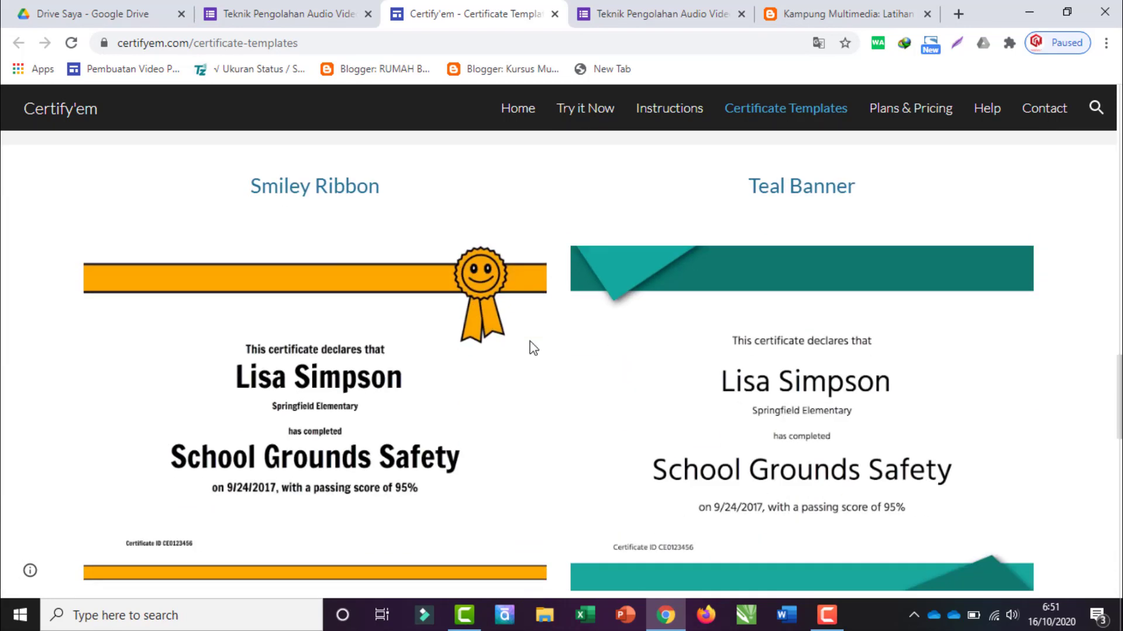
{"action": "scroll", "coordinate": [533, 348], "scroll_direction": "down", "scroll_amount": 3}
{"action": "scroll", "coordinate": [533, 349], "scroll_direction": "up", "scroll_amount": 13}
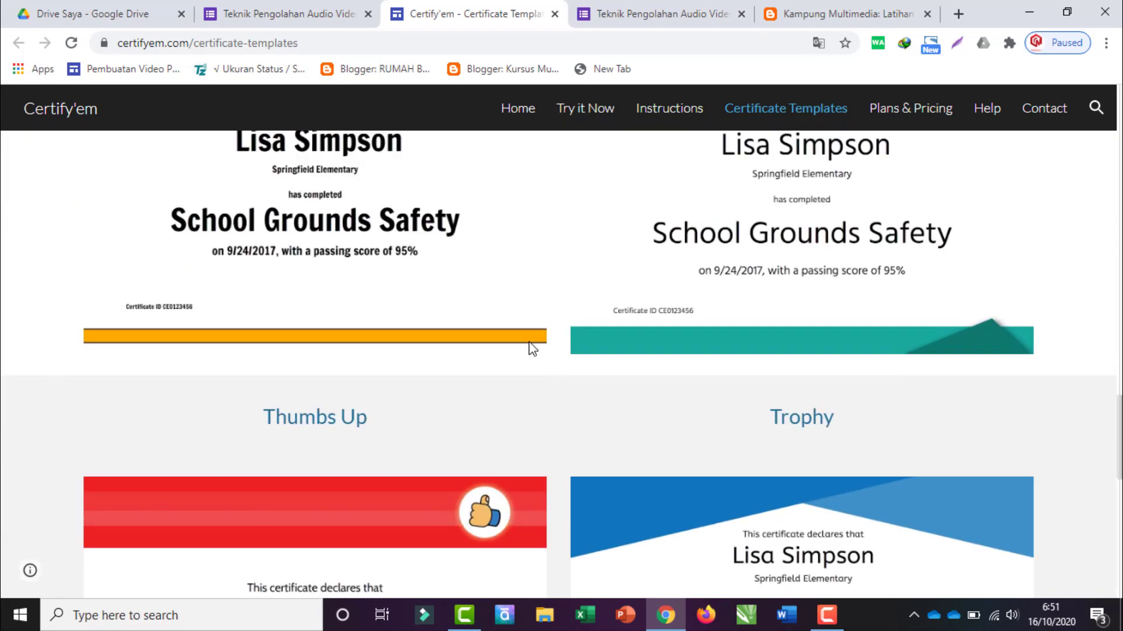
{"action": "scroll", "coordinate": [760, 373], "scroll_direction": "down", "scroll_amount": 1}
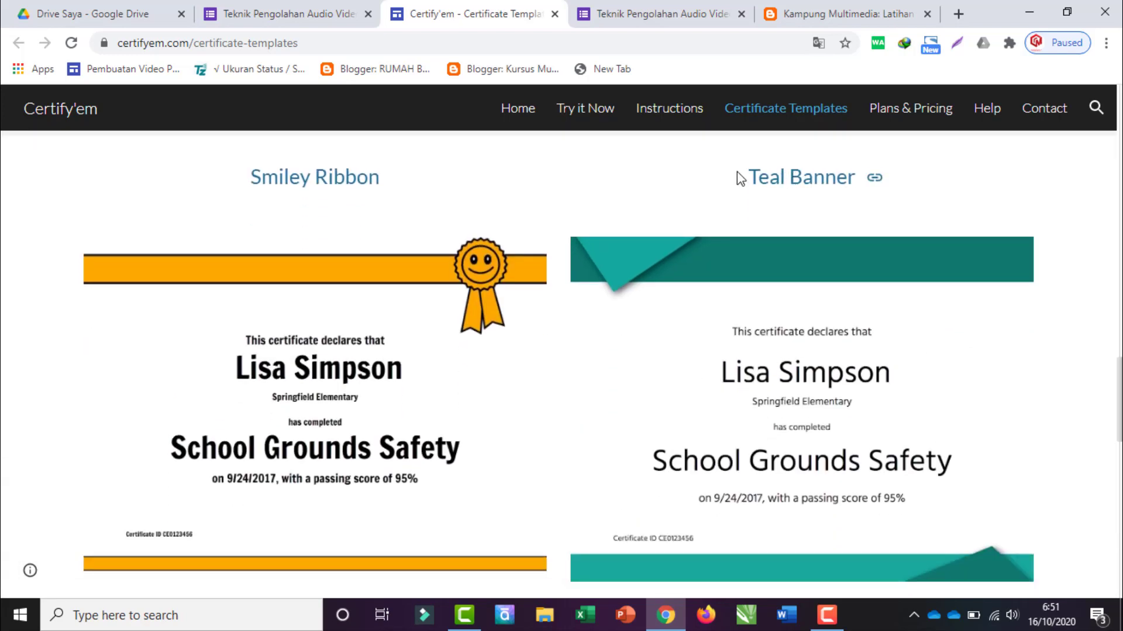
{"action": "left_click", "coordinate": [322, 14]}
{"action": "left_click", "coordinate": [990, 454]}
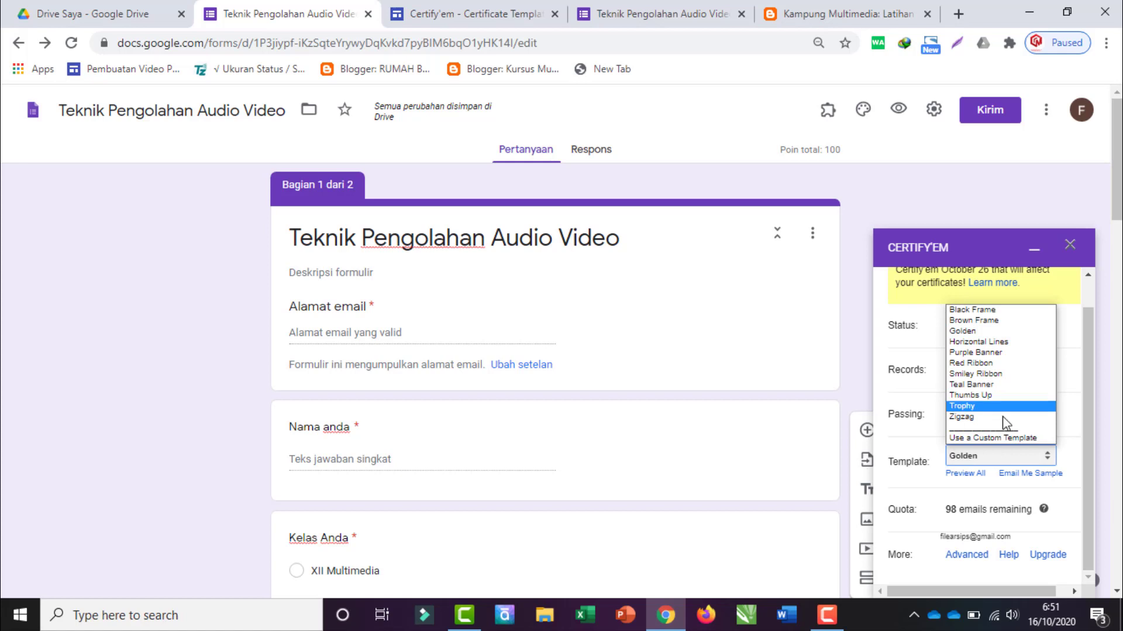
Step: Keep Golden as the template, look at the custom-certificate Drive picker and close it unchanged
{"action": "left_click", "coordinate": [990, 440]}
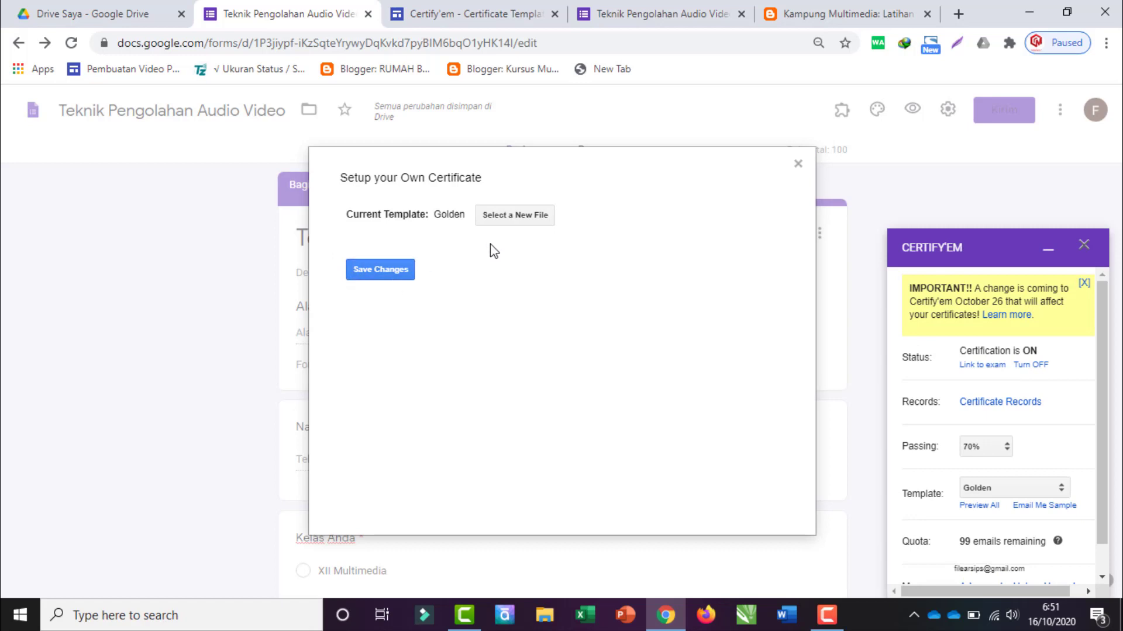
{"action": "left_click", "coordinate": [509, 218]}
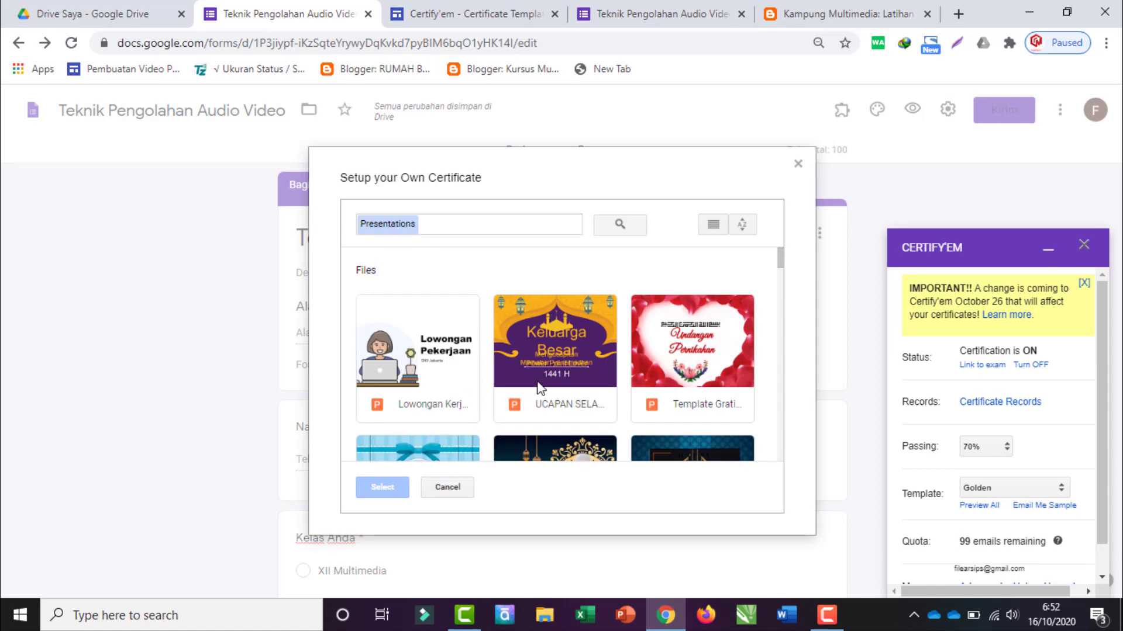
{"action": "scroll", "coordinate": [567, 416], "scroll_direction": "down", "scroll_amount": 5}
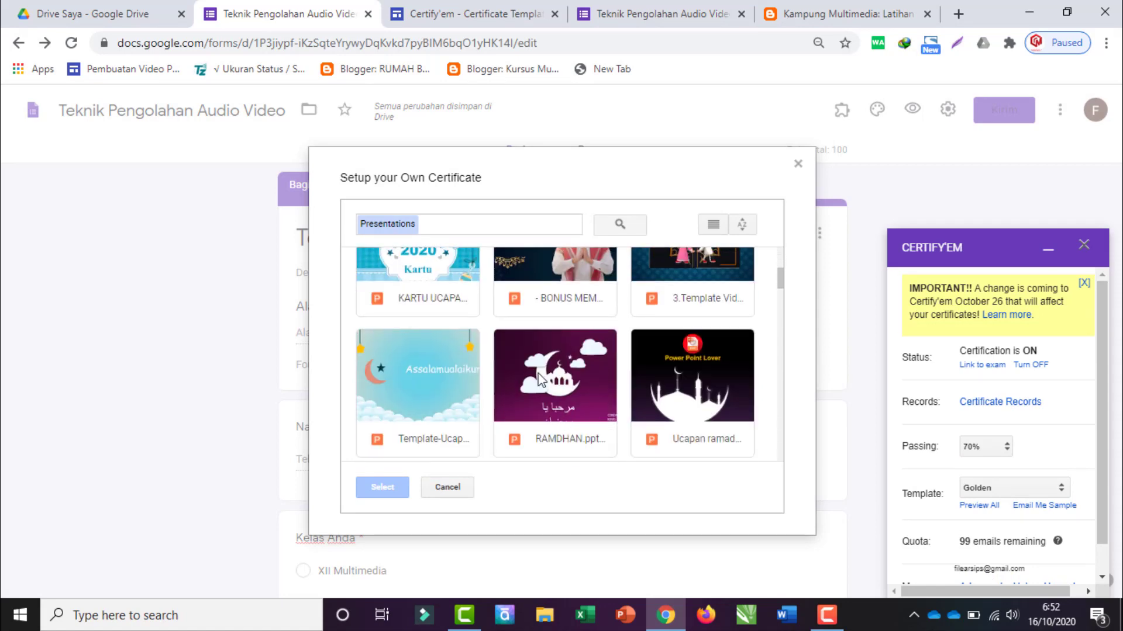
{"action": "scroll", "coordinate": [566, 380], "scroll_direction": "up", "scroll_amount": 5}
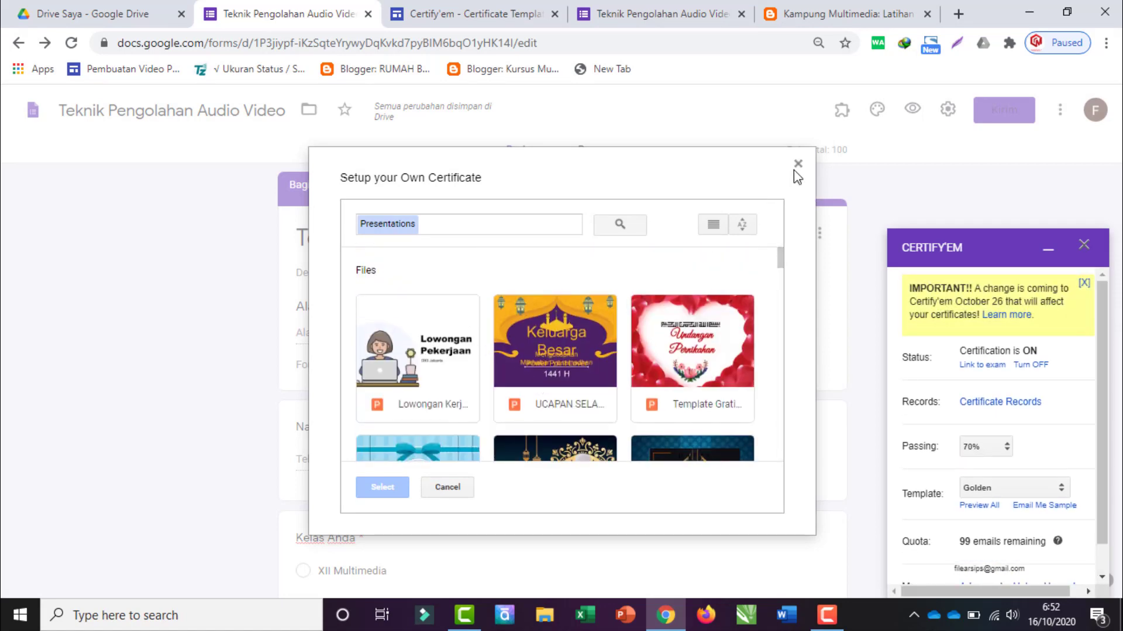
{"action": "left_click", "coordinate": [796, 165]}
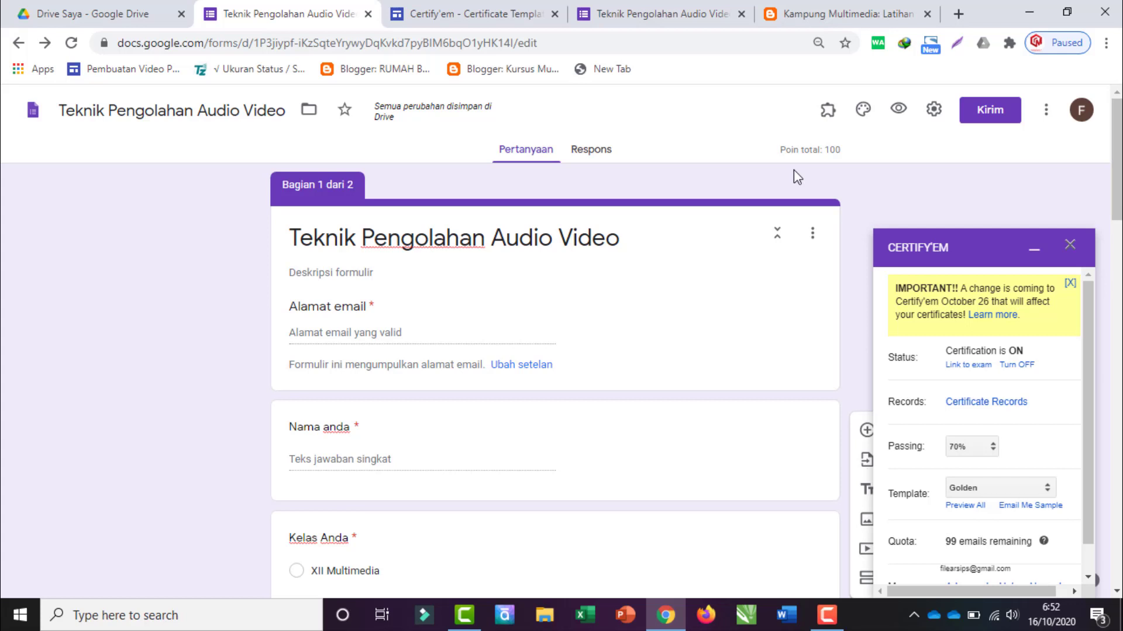
{"action": "left_click", "coordinate": [995, 484]}
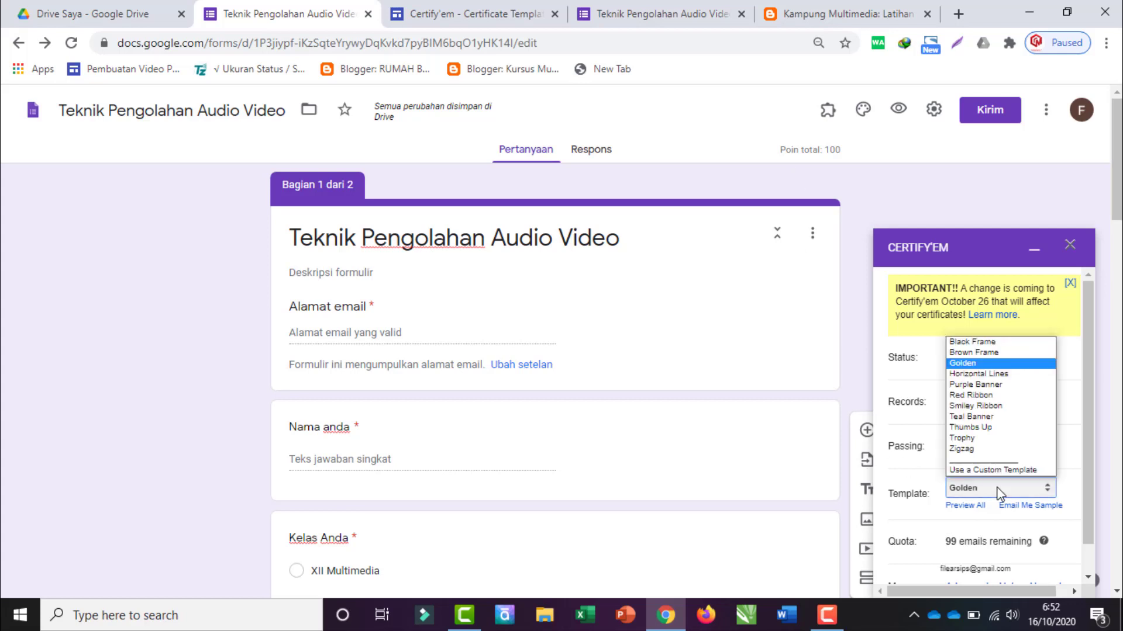
Step: Switch the certificate template to Teal Banner and email a sample certificate to yourself
{"action": "left_click", "coordinate": [971, 416]}
{"action": "scroll", "coordinate": [982, 506], "scroll_direction": "down", "scroll_amount": 4}
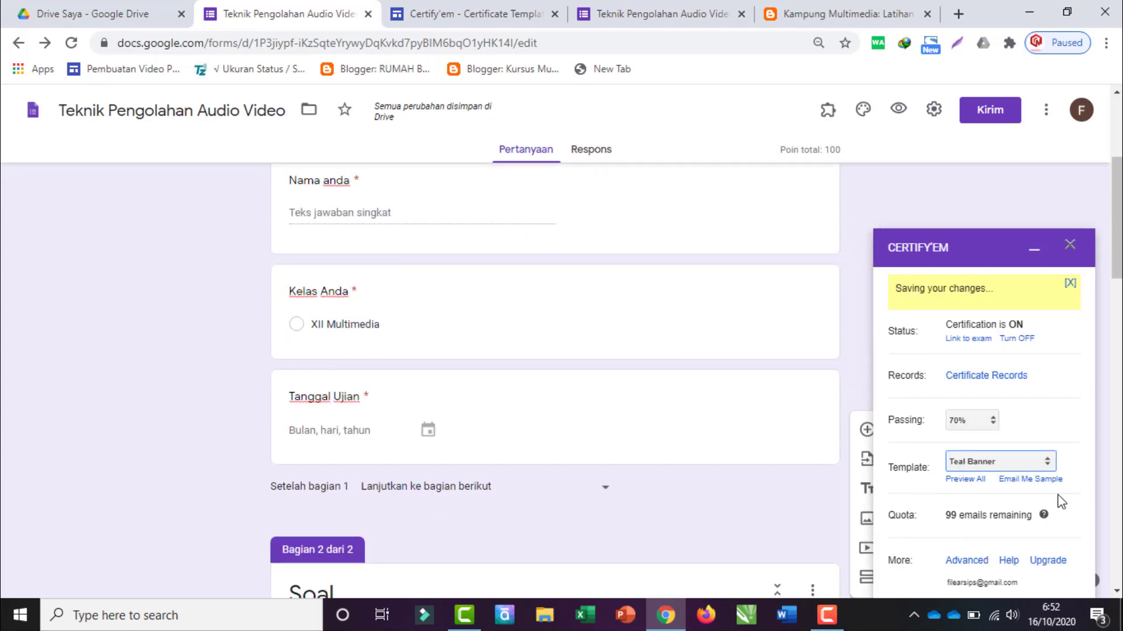
{"action": "scroll", "coordinate": [1058, 500], "scroll_direction": "down", "scroll_amount": 4}
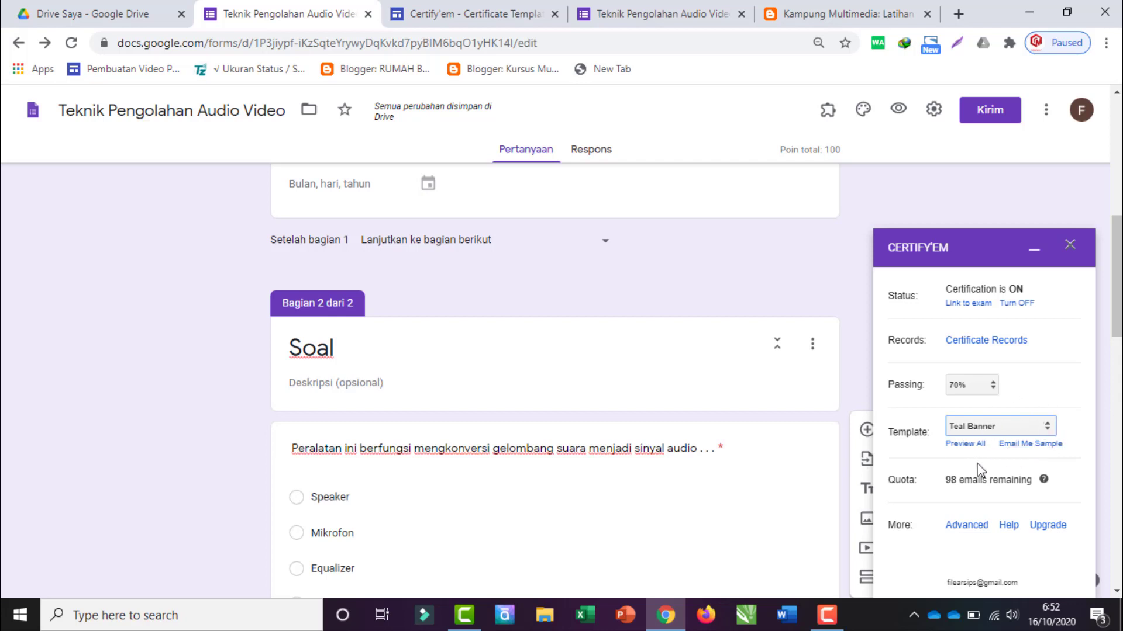
{"action": "left_click", "coordinate": [1035, 444]}
{"action": "left_click", "coordinate": [1034, 446]}
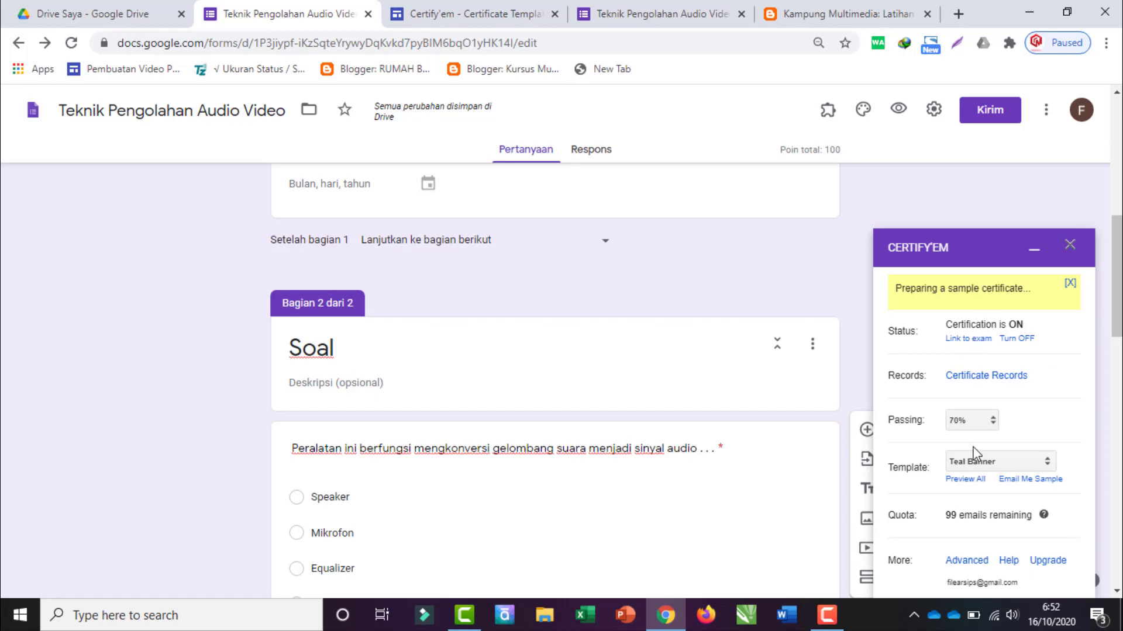
{"action": "scroll", "coordinate": [966, 539], "scroll_direction": "down", "scroll_amount": 2}
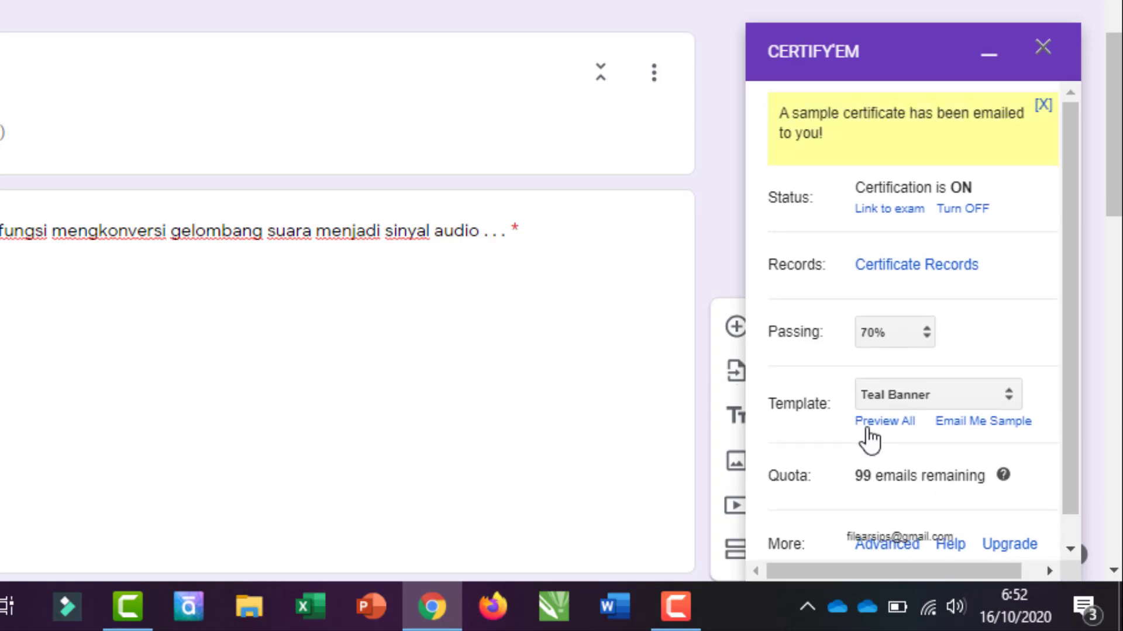
{"action": "scroll", "coordinate": [858, 465], "scroll_direction": "down", "scroll_amount": 1}
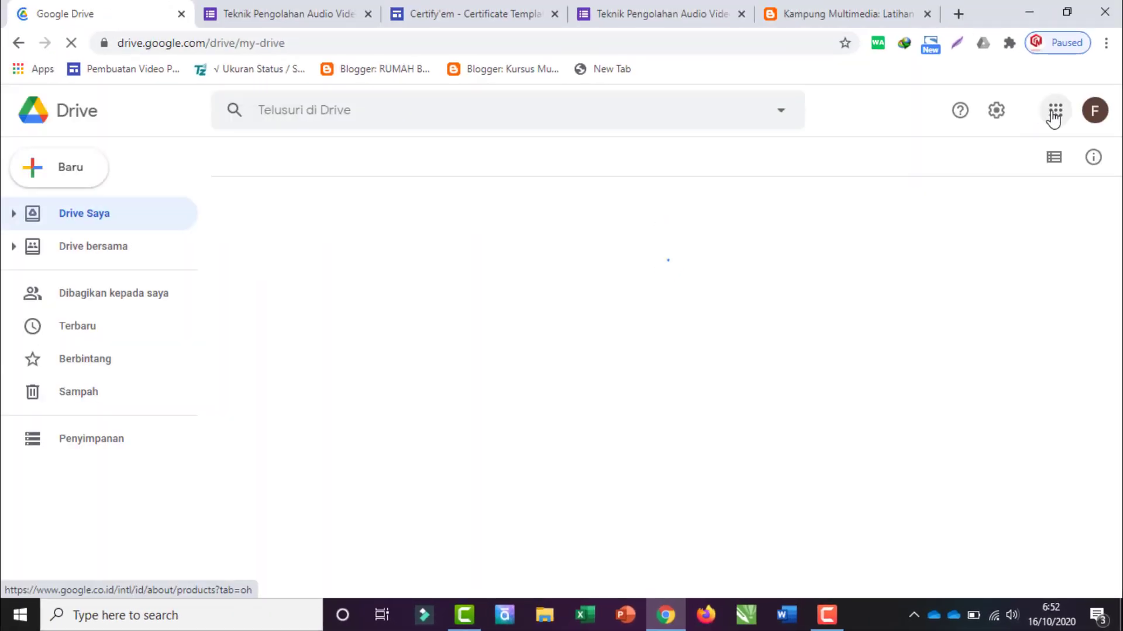
Step: Open Gmail from Drive's Google apps grid to check the inbox
{"action": "left_click", "coordinate": [1054, 114]}
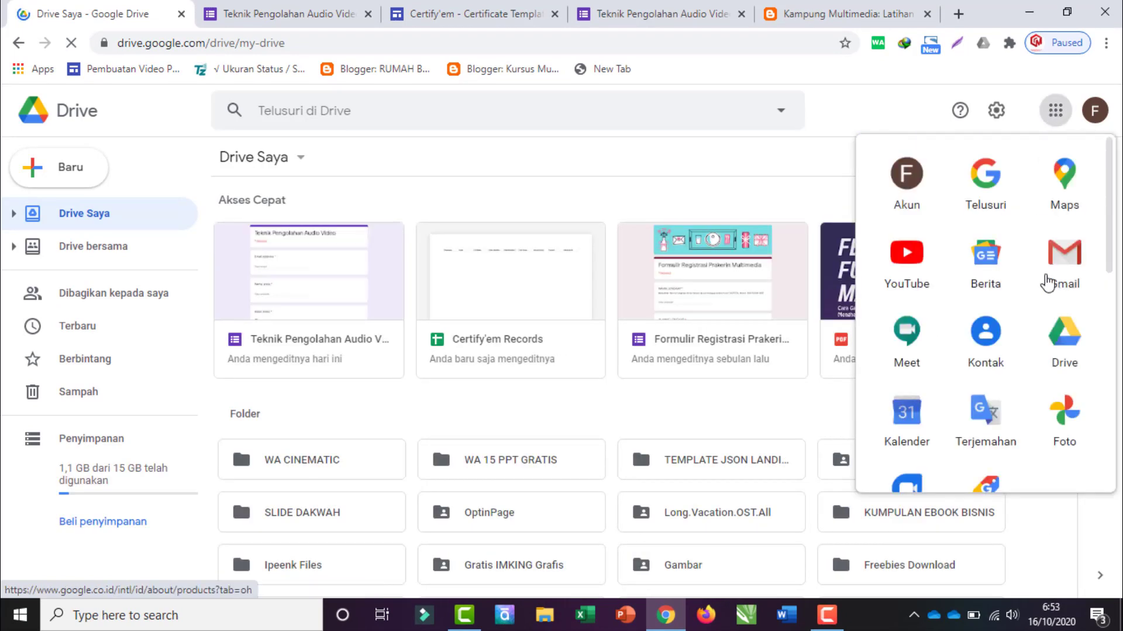
{"action": "left_click", "coordinate": [1067, 270]}
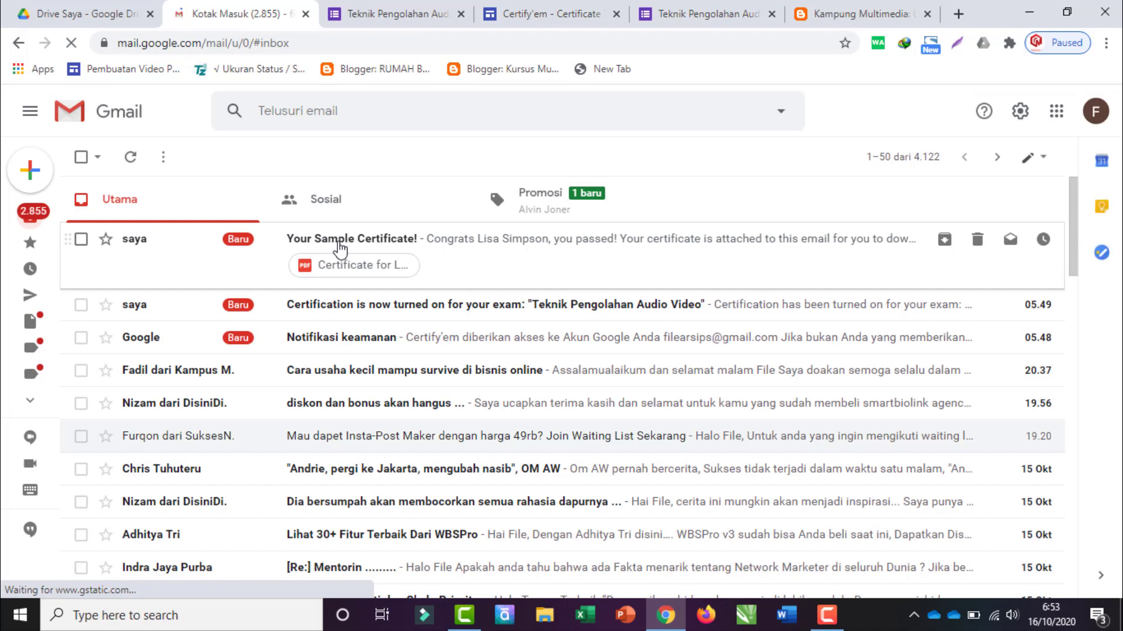
Step: Open the 'Your Sample Certificate!' email and inspect its teal certificate PDF, including the certificate ID
{"action": "left_click", "coordinate": [339, 249]}
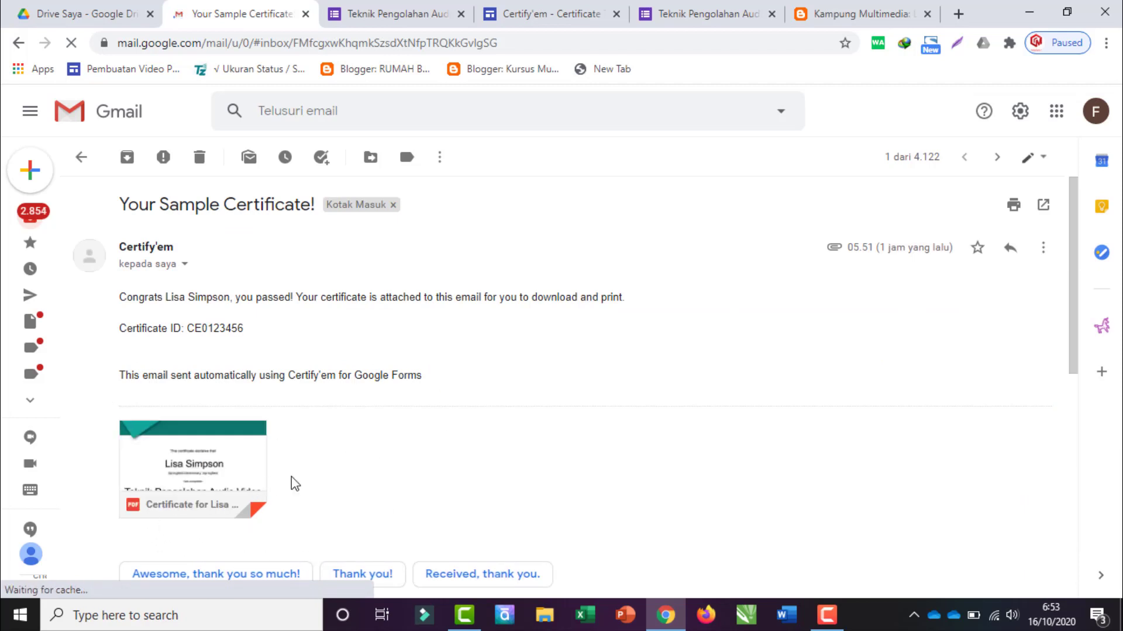
{"action": "left_click", "coordinate": [203, 455]}
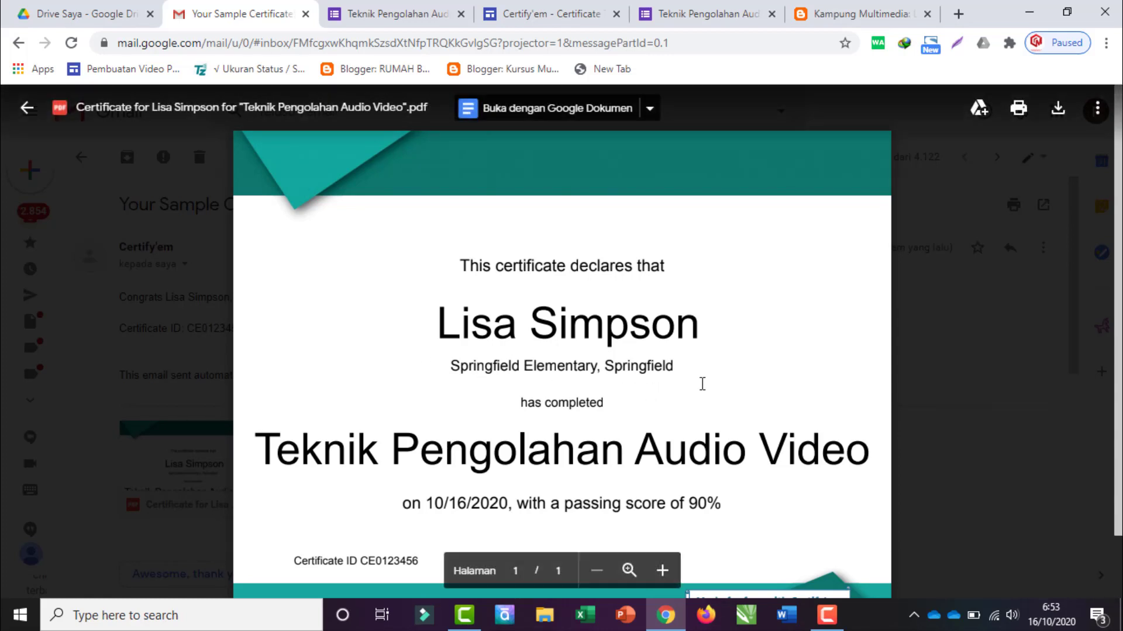
{"action": "scroll", "coordinate": [659, 366], "scroll_direction": "down", "scroll_amount": 2}
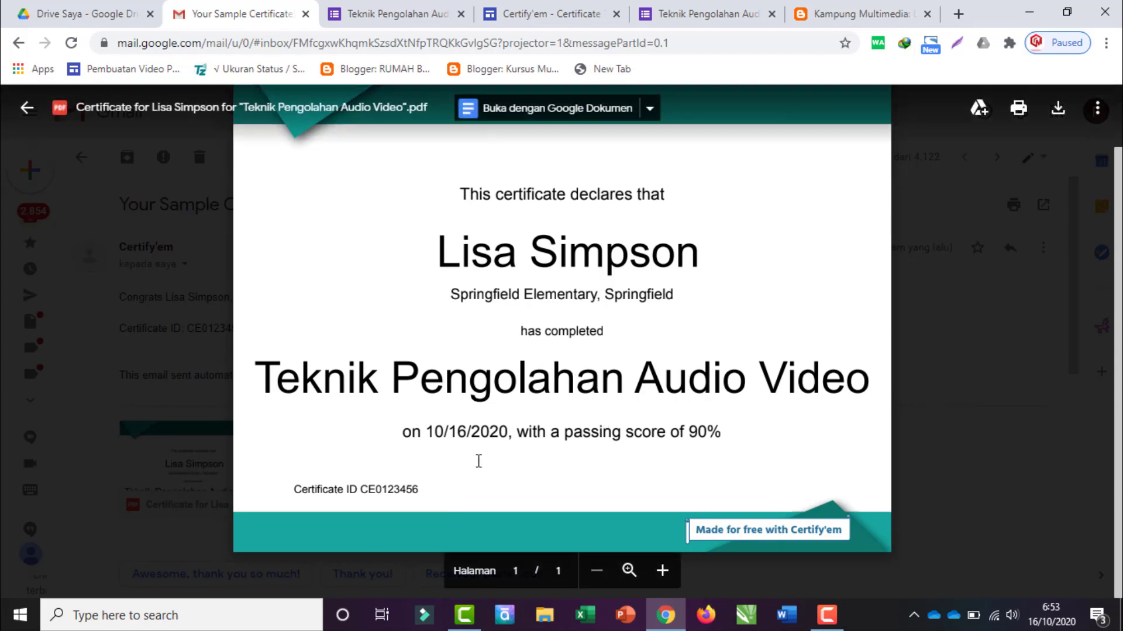
{"action": "left_click_drag", "start_coordinate": [298, 487], "coordinate": [389, 498]}
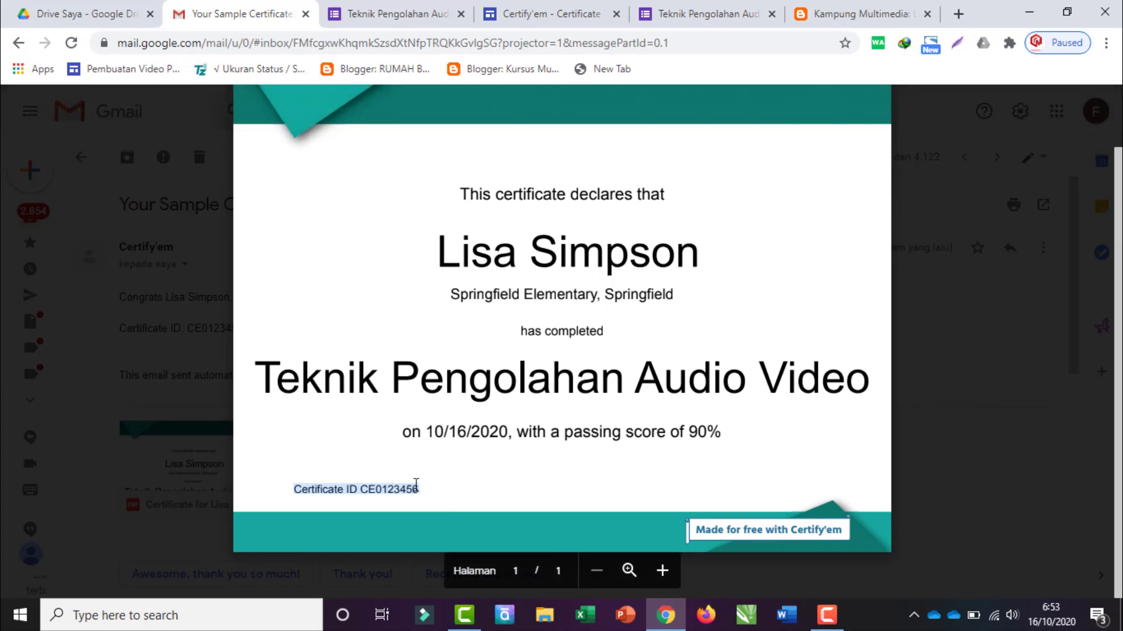
Step: Close the certificate preview and return to the quiz form editor
{"action": "left_click", "coordinate": [953, 342]}
{"action": "left_click", "coordinate": [973, 349]}
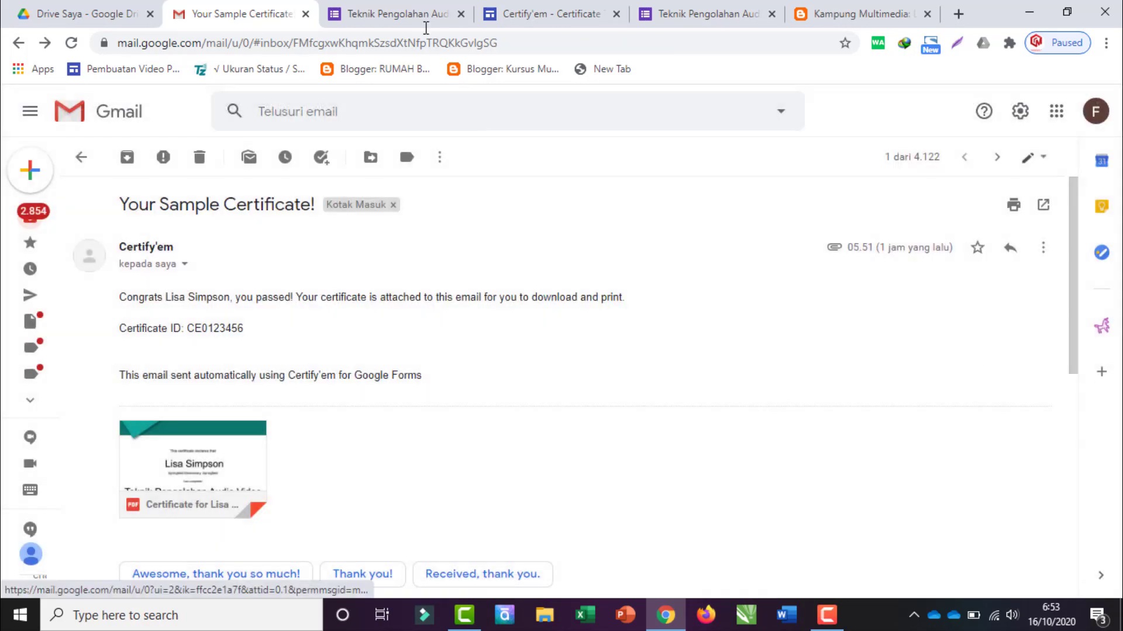
{"action": "left_click", "coordinate": [376, 12]}
Step: Open Certify'em's Advanced Options and start editing the Message Shown Upon Submission
{"action": "scroll", "coordinate": [1037, 491], "scroll_direction": "down", "scroll_amount": 1}
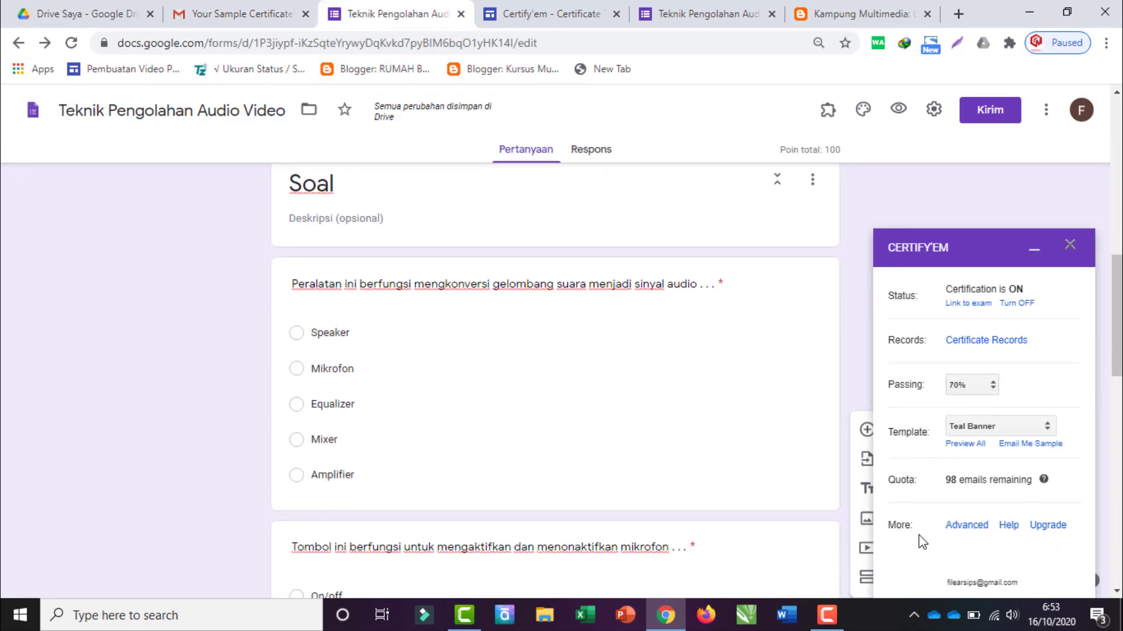
{"action": "left_click", "coordinate": [971, 526]}
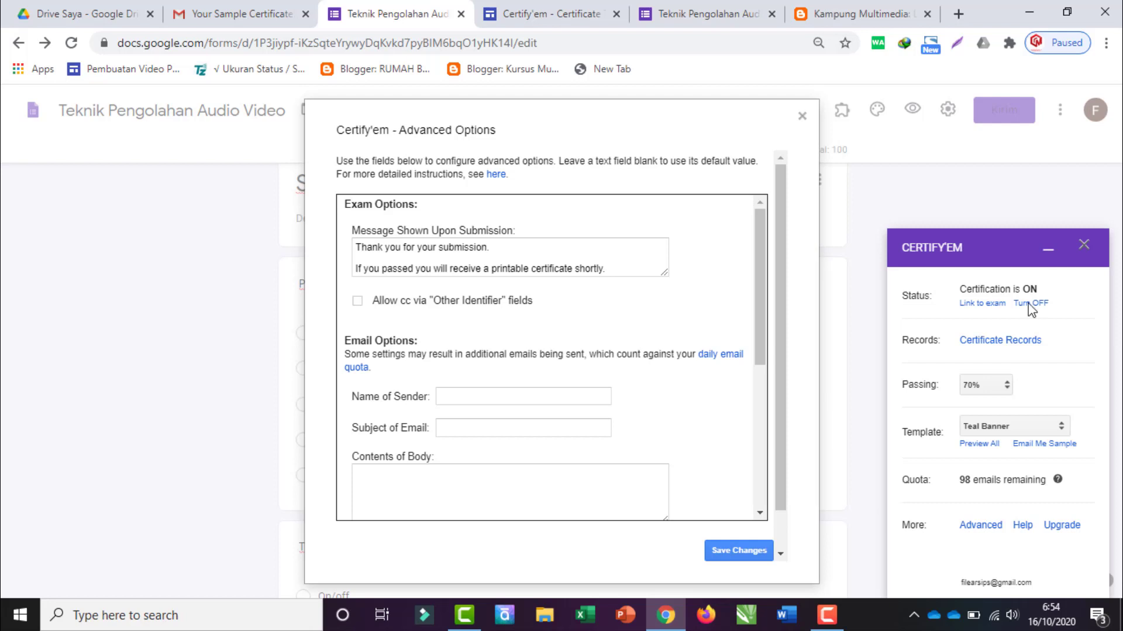
{"action": "left_click", "coordinate": [417, 261]}
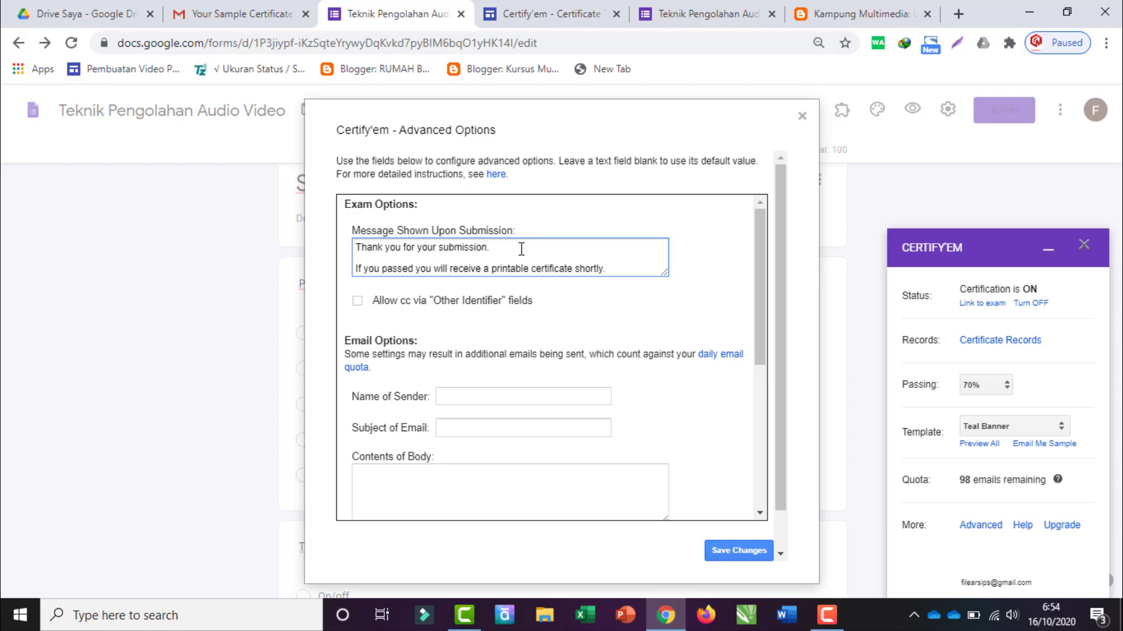
Step: Replace the English thank-you first line with 'Soal Anda Telah terkirim'
{"action": "left_click", "coordinate": [504, 246]}
{"action": "key", "text": "shift+Home"}
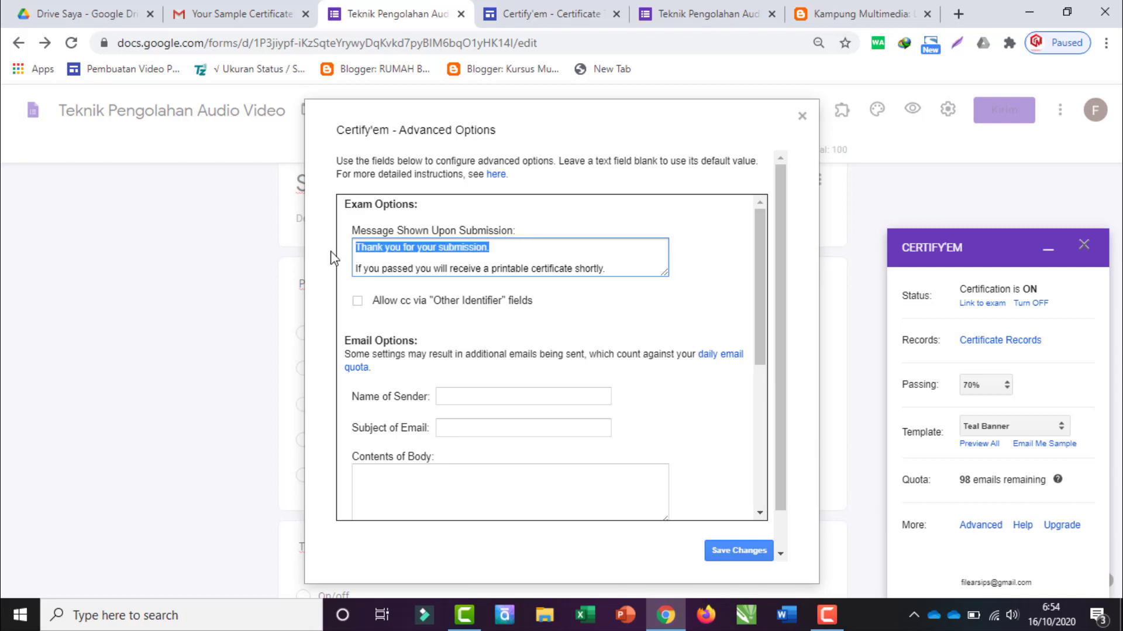
{"action": "type", "text": "Soal"}
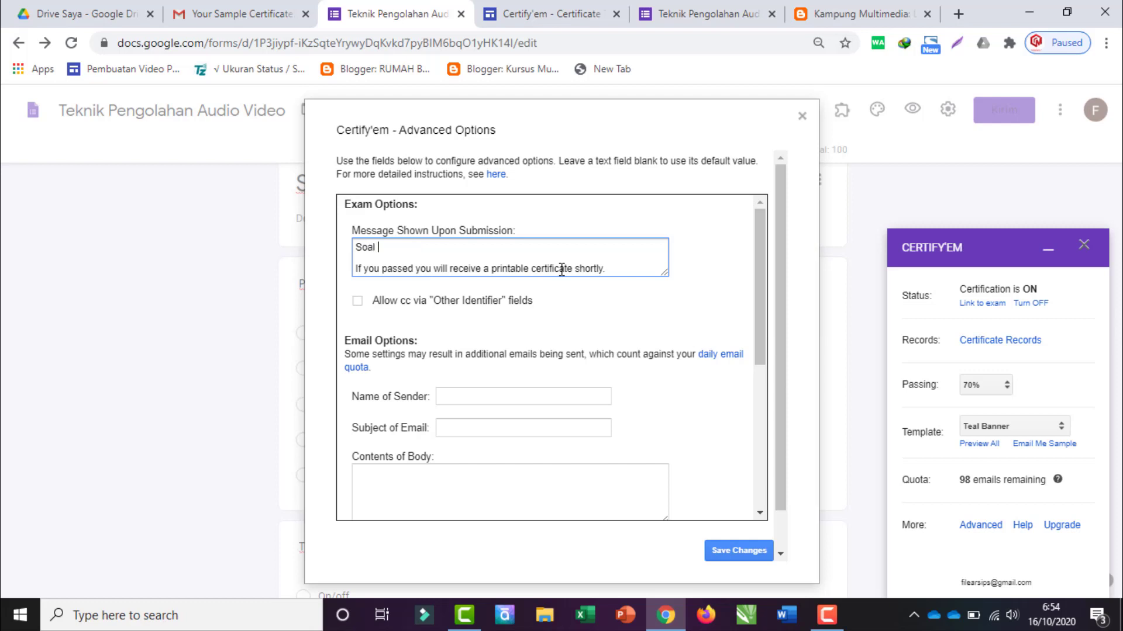
{"action": "type", "text": " Anda Telah terkirim"}
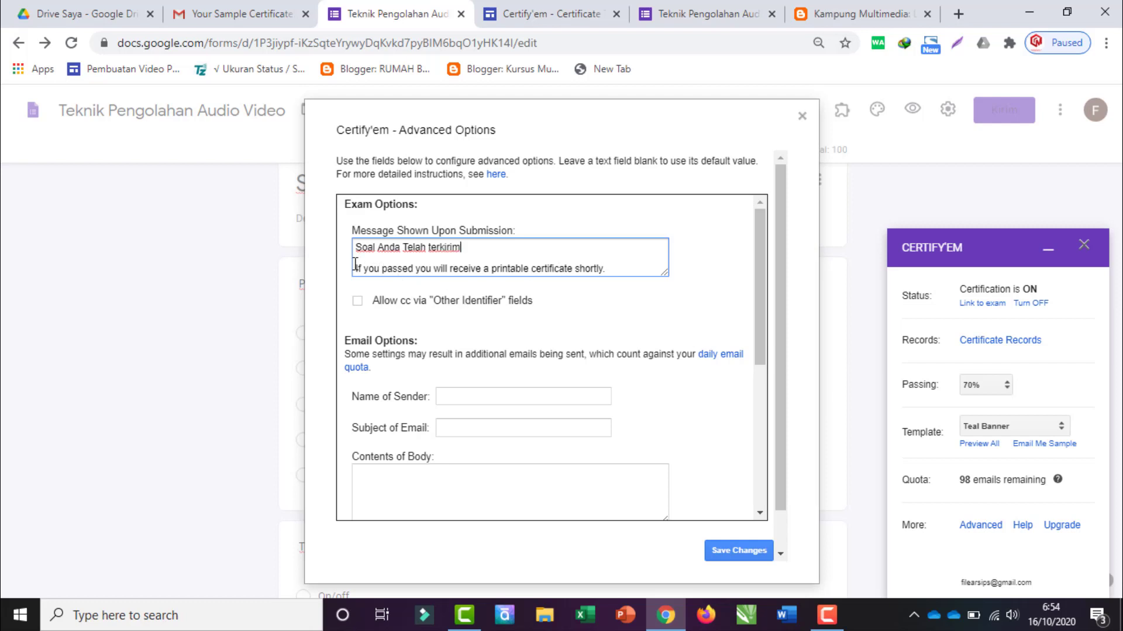
Step: Start line two with 'Jika anda lulus dengan ambang batas 70%', correcting the typos
{"action": "left_click_drag", "start_coordinate": [357, 268], "coordinate": [624, 303]}
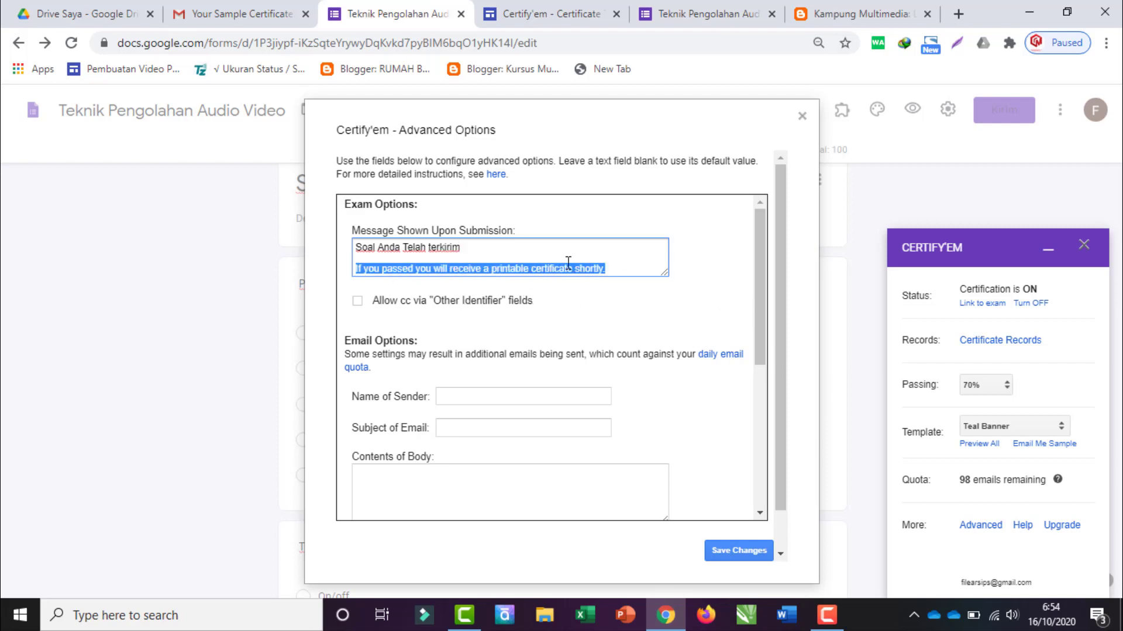
{"action": "type", "text": "J"}
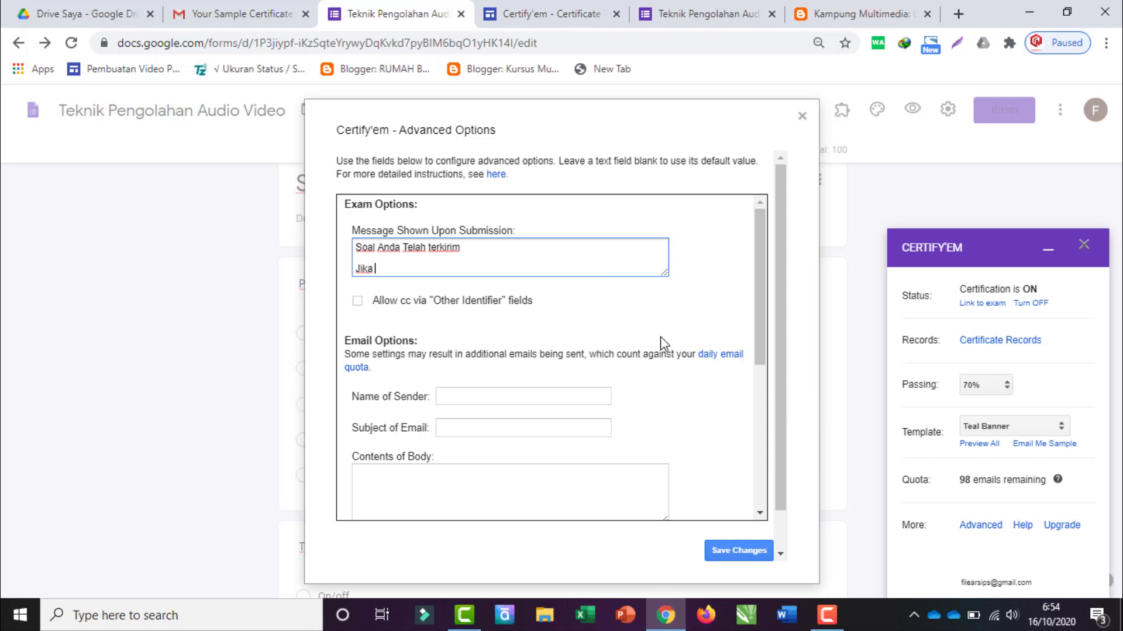
{"action": "type", "text": "ika"}
{"action": "key", "text": "ctrl+z"}
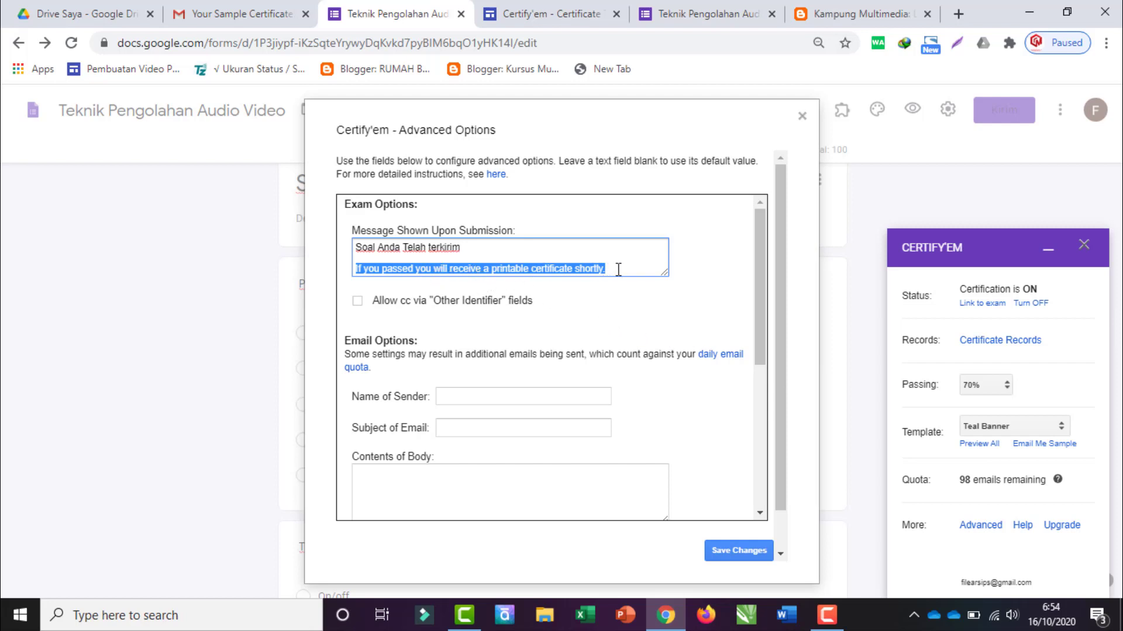
{"action": "left_click", "coordinate": [356, 269]}
{"action": "type", "text": "Jika anda"}
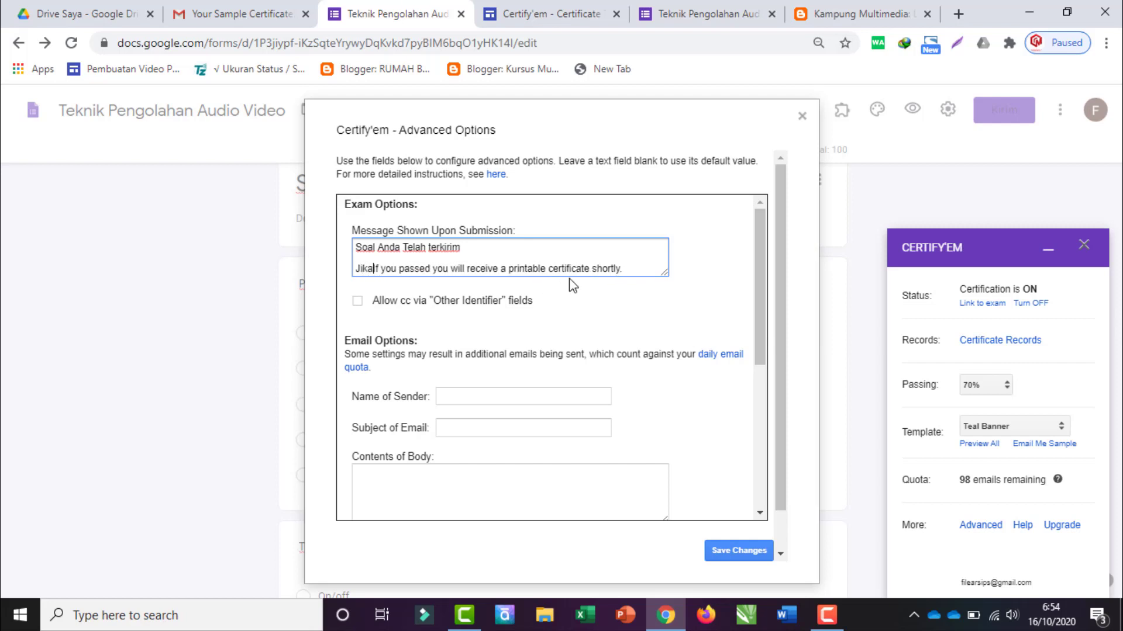
{"action": "type", "text": " lulus"}
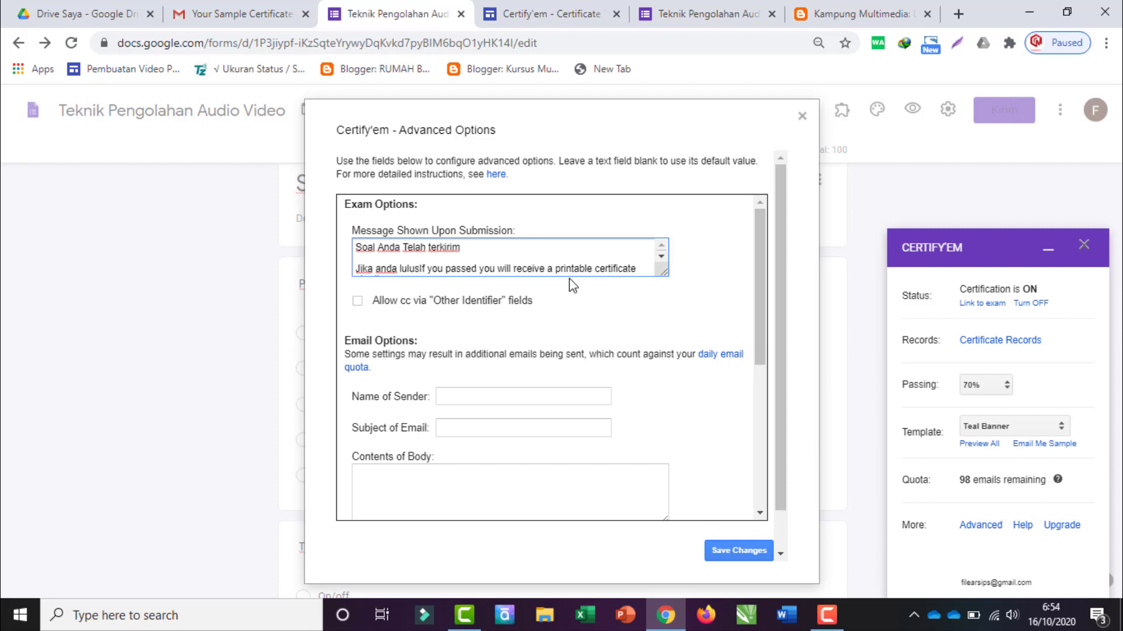
{"action": "type", "text": " dengan amban"}
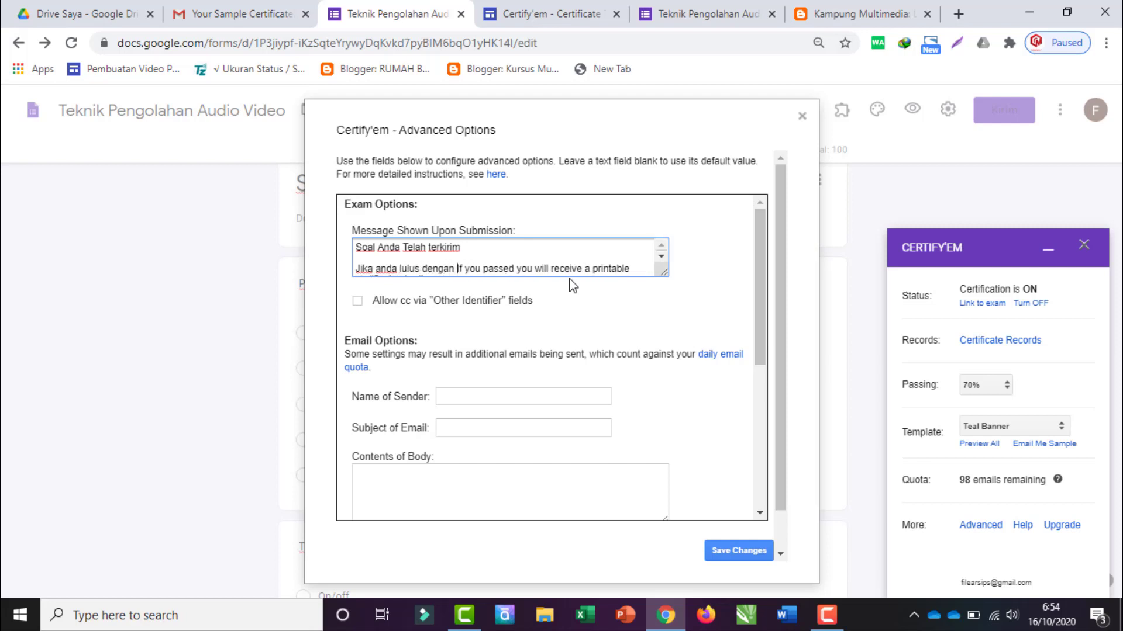
{"action": "type", "text": "g batas "}
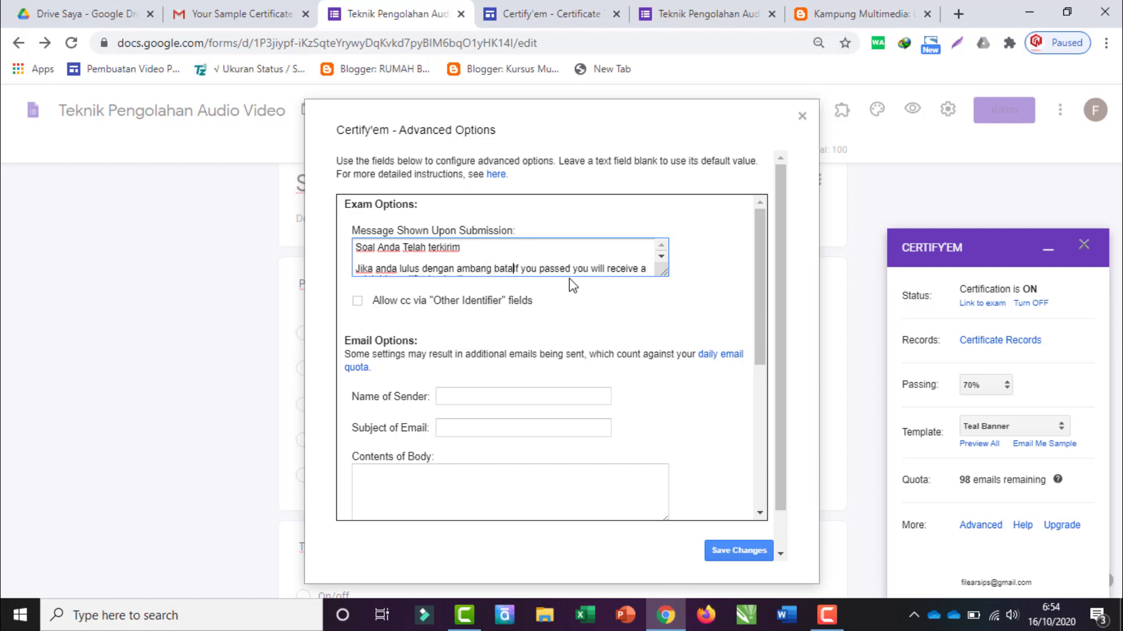
{"action": "type", "text": "70"}
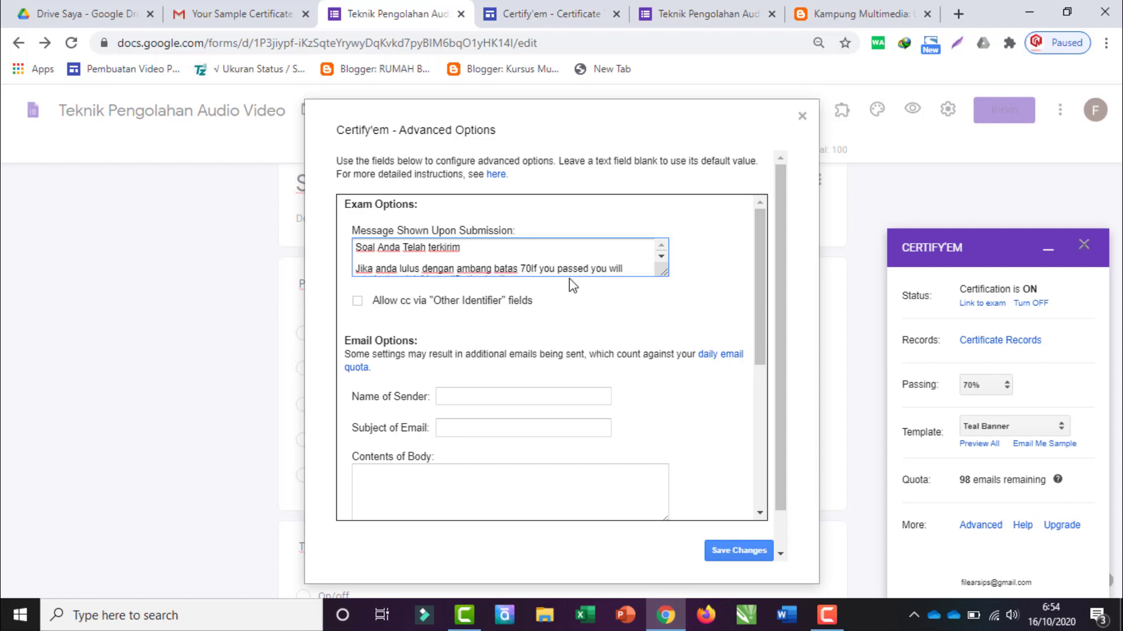
{"action": "type", "text": "% anbda"}
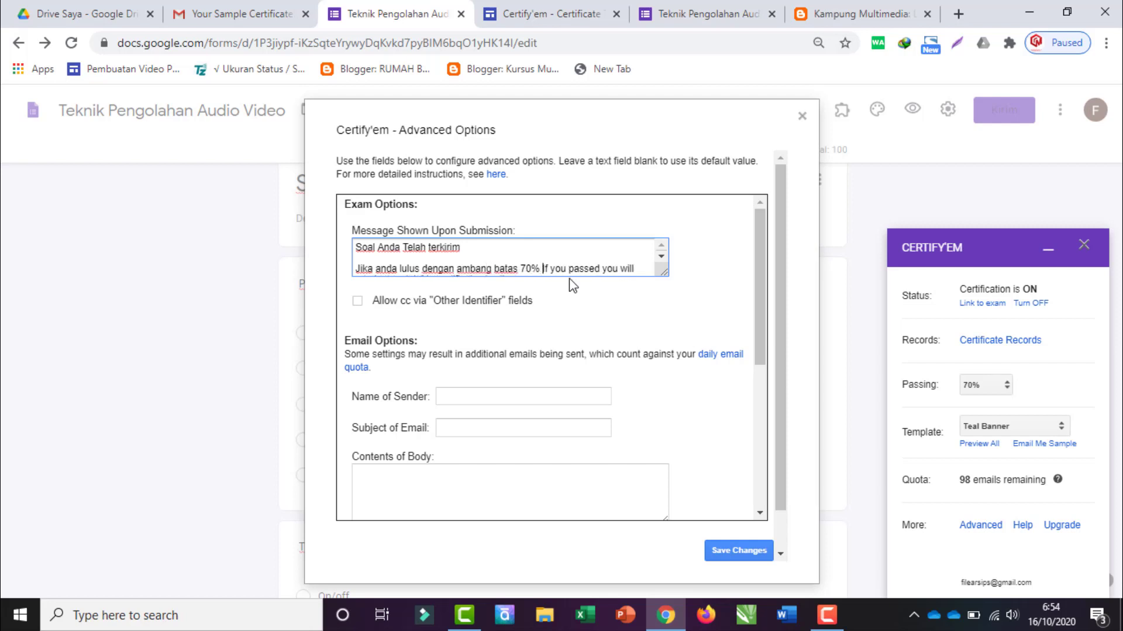
{"action": "key", "text": "BackSpace"}
{"action": "key", "text": "BackSpace"}
{"action": "key", "text": "BackSpace"}
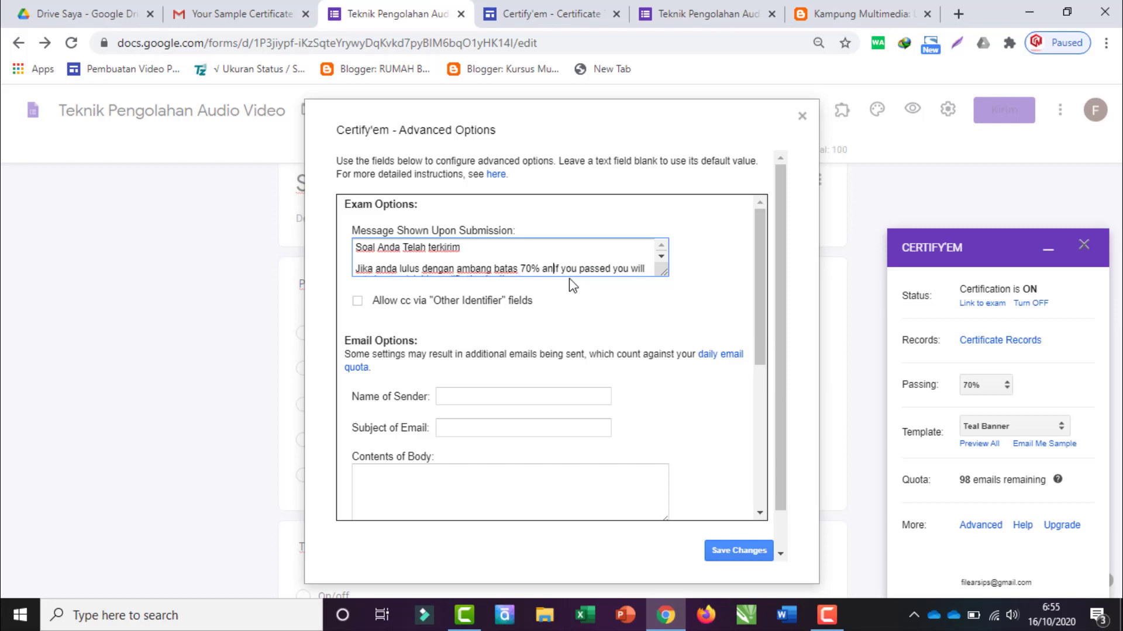
Step: Add '. Anda akan mendapat sertifikat.' and a new line 'Silahkan cek email anda.'
{"action": "key", "text": "BackSpace"}
{"action": "key", "text": "BackSpace"}
{"action": "key", "text": "BackSpace"}
{"action": "type", "text": ". Anda akan mendapat sertifikat."}
{"action": "key", "text": "Return"}
{"action": "key", "text": "Return"}
{"action": "type", "text": "Silahkan c"}
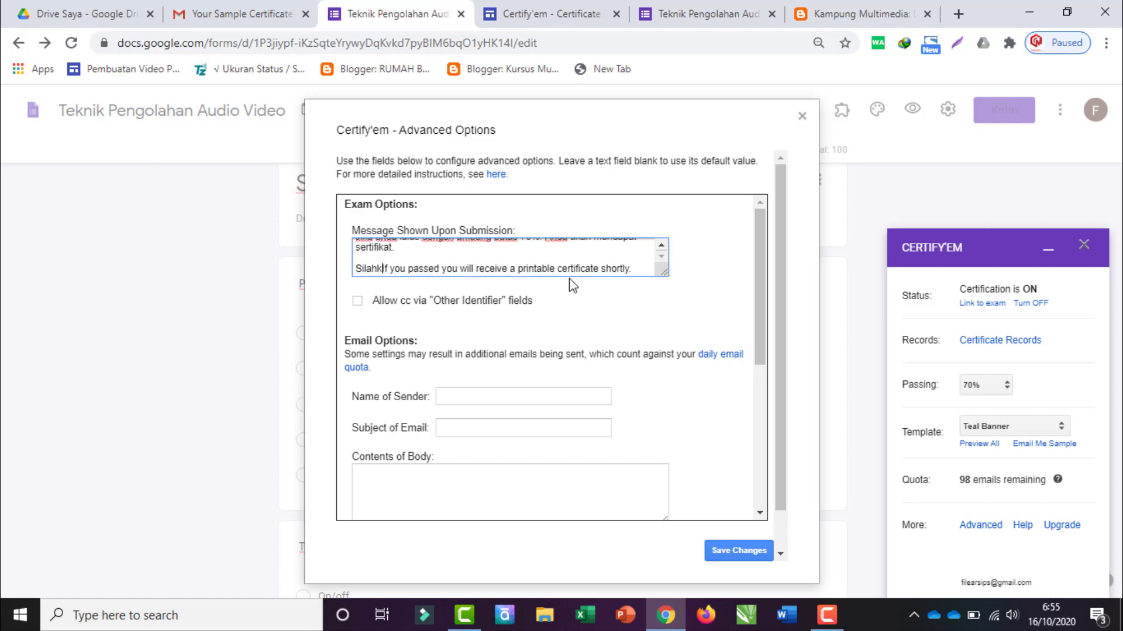
{"action": "type", "text": "ek email "}
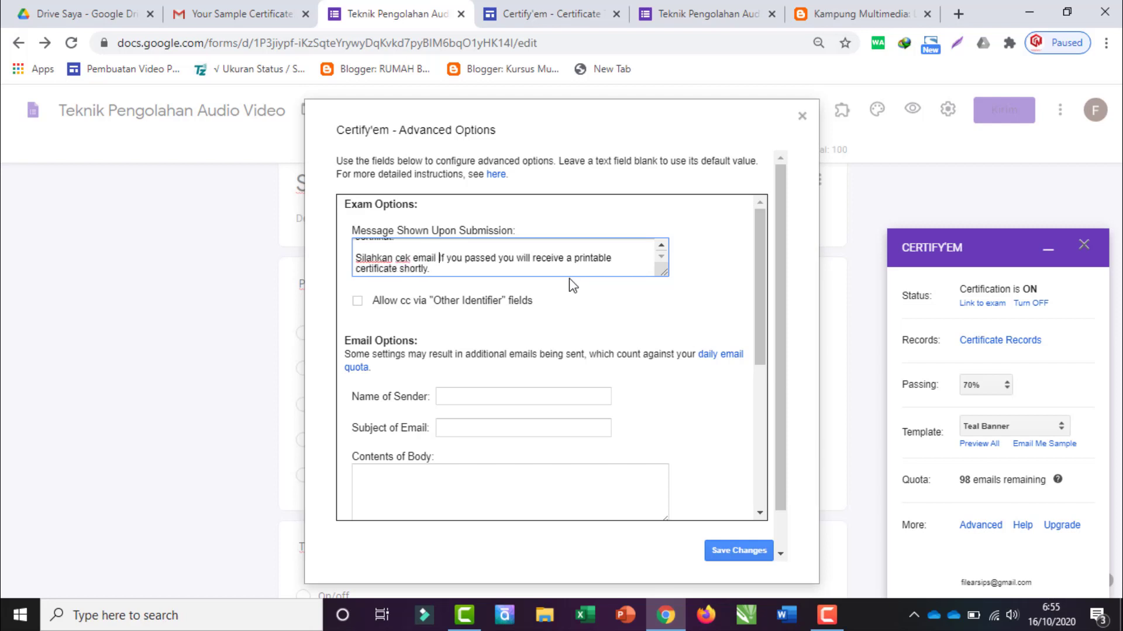
{"action": "type", "text": "anda."}
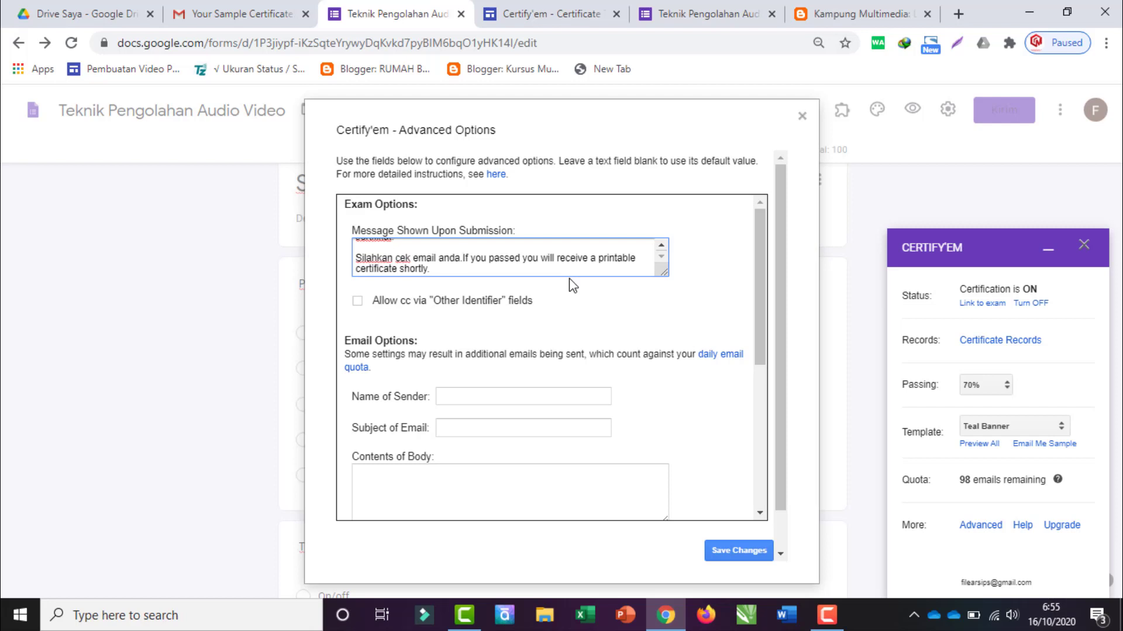
Step: Delete the leftover English sentence and extend the note with 'ang secara otomatis dikirim ke email and'
{"action": "key", "text": "ctrl+shift+Right"}
{"action": "key", "text": "ctrl+shift+Right"}
{"action": "key", "text": "ctrl+shift+Right"}
{"action": "key", "text": "ctrl+shift+Right"}
{"action": "key", "text": "ctrl+shift+Right"}
{"action": "key", "text": "ctrl+shift+Right"}
{"action": "key", "text": "ctrl+shift+Right"}
{"action": "key", "text": "ctrl+shift+Right"}
{"action": "key", "text": "ctrl+shift+Right"}
{"action": "key", "text": "shift+Right"}
{"action": "key", "text": "shift+Right"}
{"action": "key", "text": "shift+Right"}
{"action": "key", "text": "shift+Right"}
{"action": "key", "text": "shift+Right"}
{"action": "key", "text": "shift+Right"}
{"action": "key", "text": "shift+Right"}
{"action": "key", "text": "shift+Right"}
{"action": "key", "text": "BackSpace"}
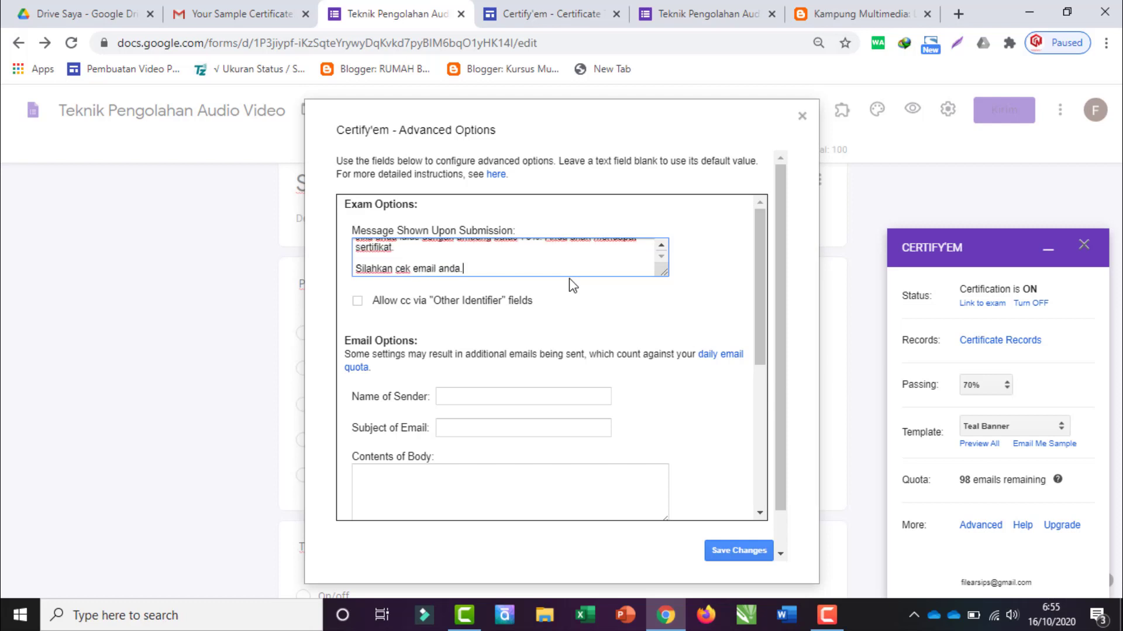
{"action": "scroll", "coordinate": [488, 242], "scroll_direction": "up", "scroll_amount": 2}
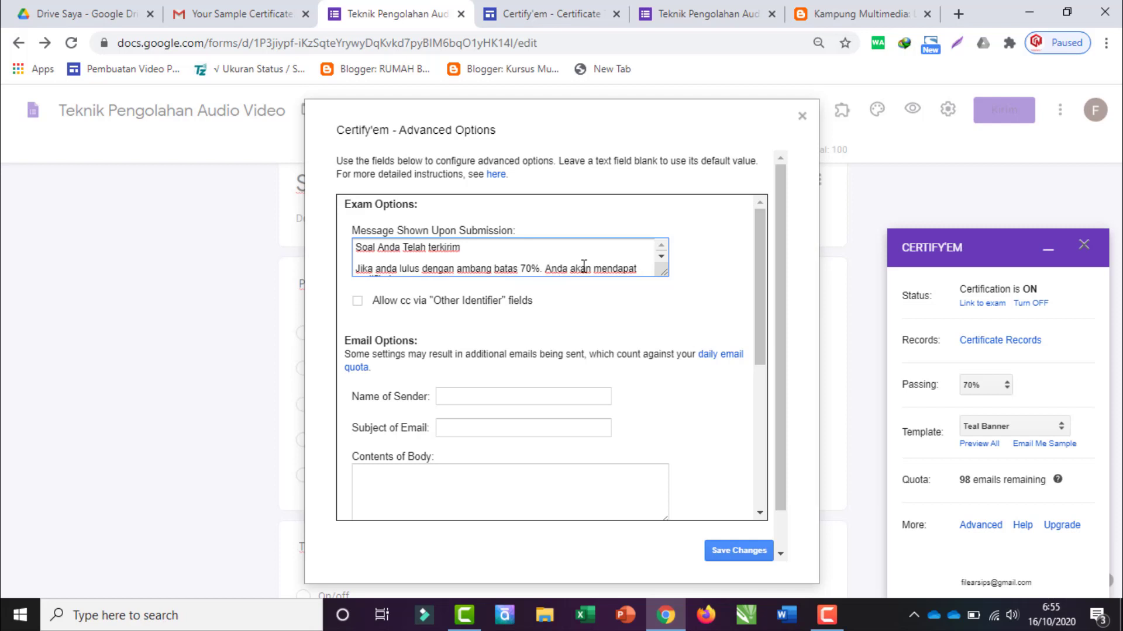
{"action": "scroll", "coordinate": [532, 265], "scroll_direction": "down", "scroll_amount": 2}
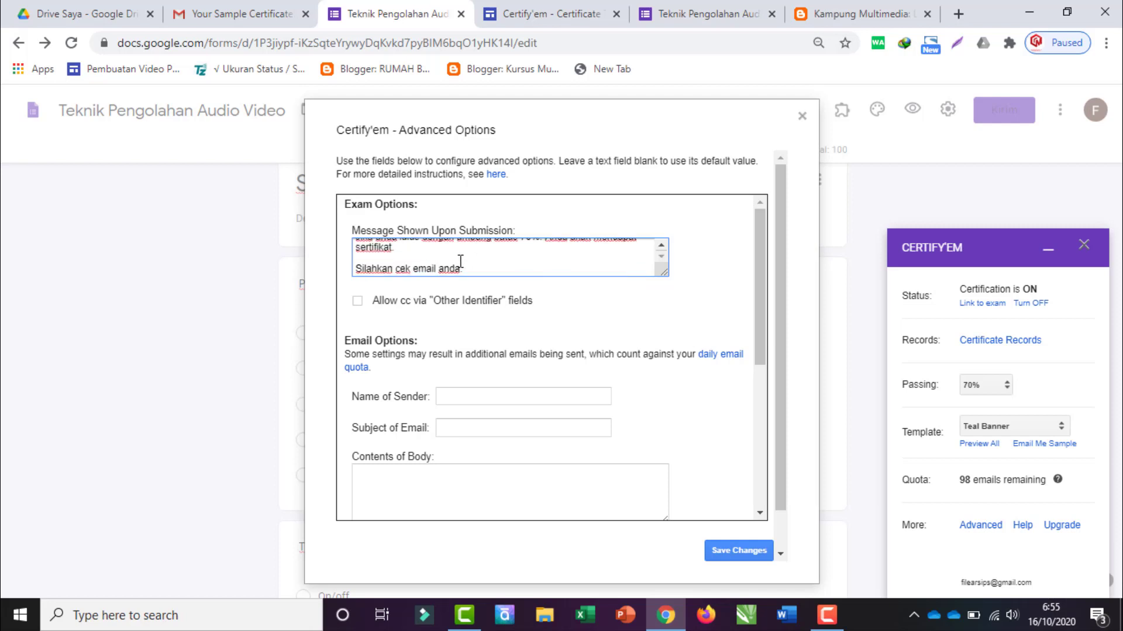
{"action": "scroll", "coordinate": [484, 265], "scroll_direction": "up", "scroll_amount": 2}
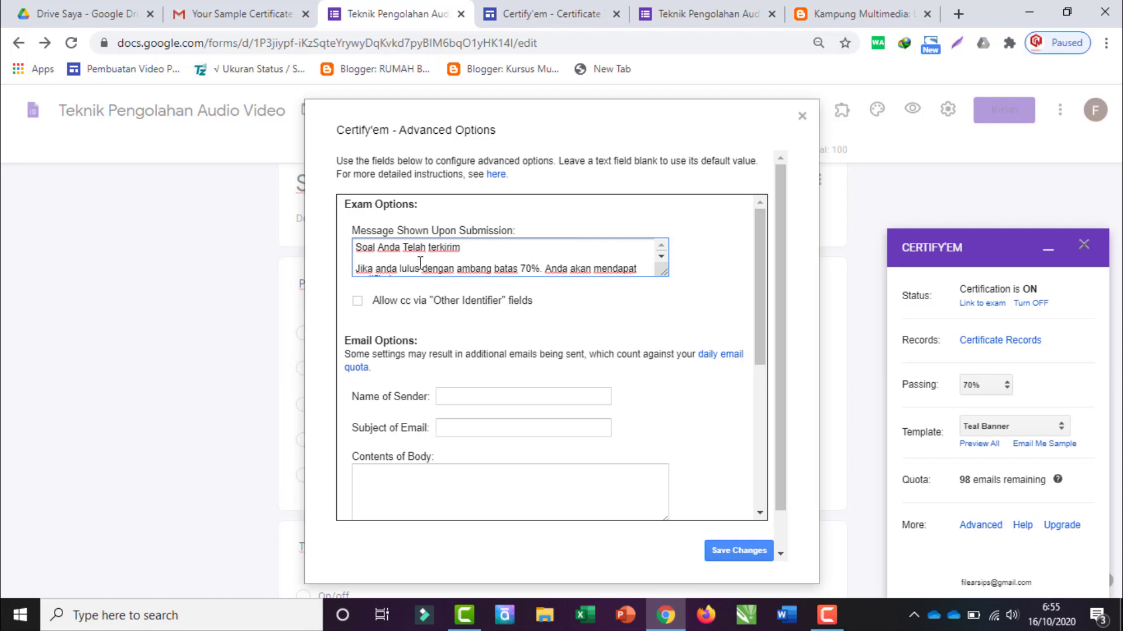
{"action": "scroll", "coordinate": [412, 266], "scroll_direction": "down", "scroll_amount": 2}
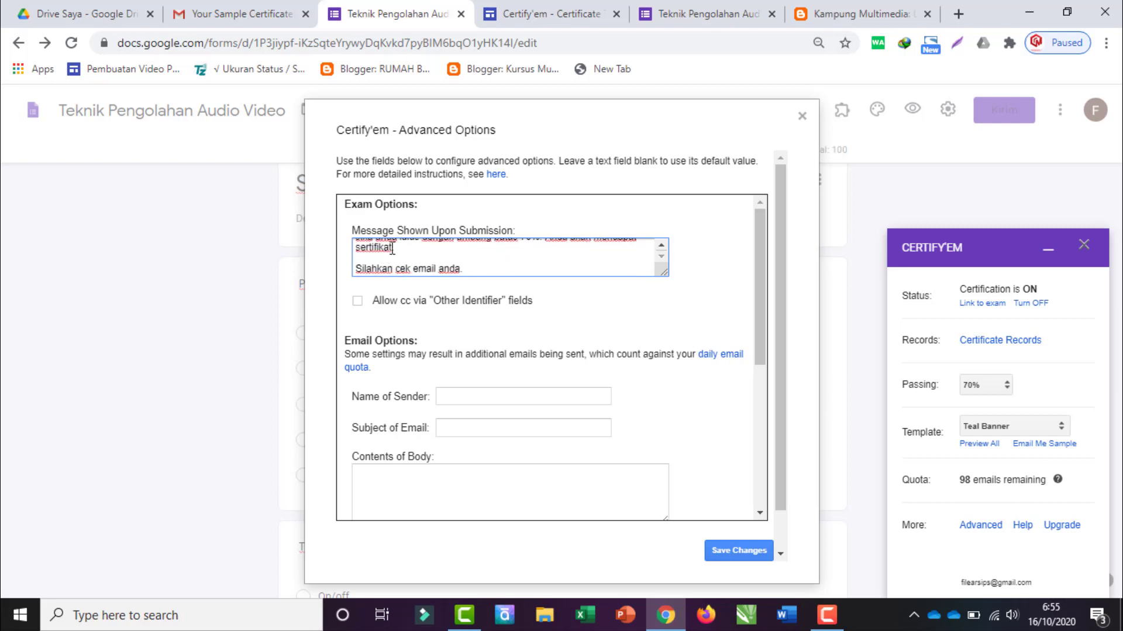
{"action": "type", "text": "ang secara otomatis dik"}
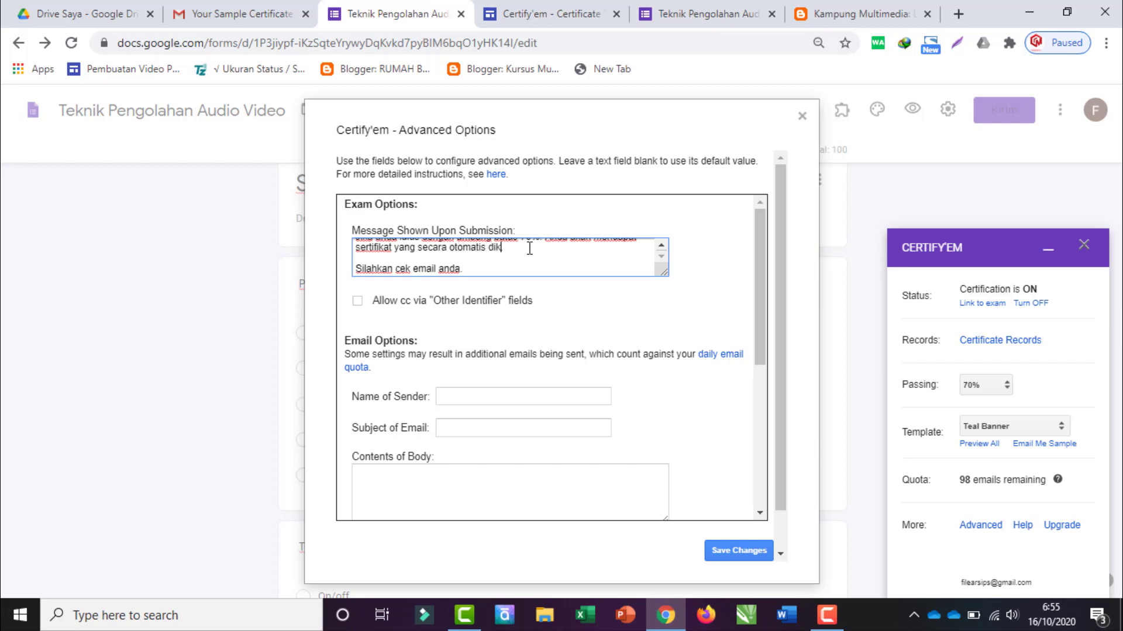
{"action": "type", "text": "irim ke email anda."}
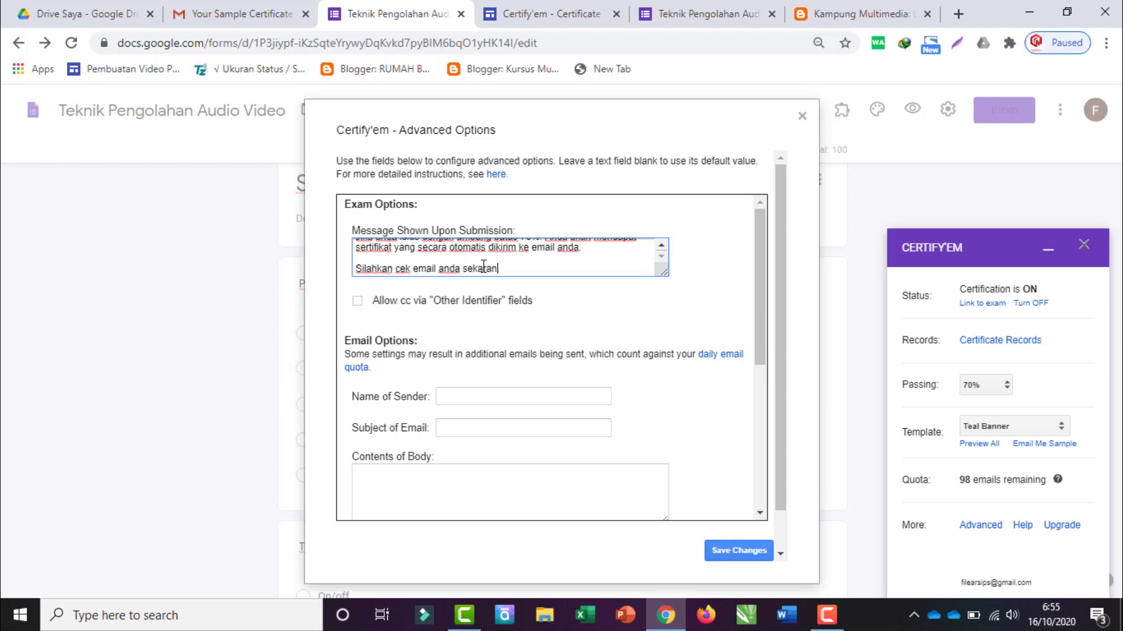
{"action": "scroll", "coordinate": [427, 257], "scroll_direction": "up", "scroll_amount": 3}
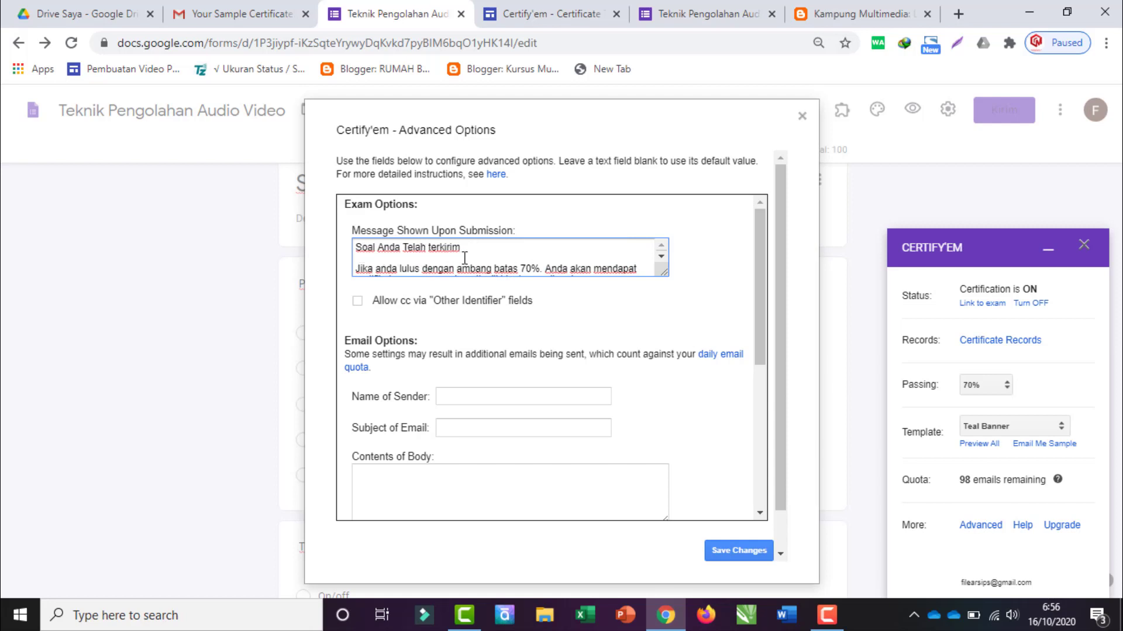
{"action": "scroll", "coordinate": [465, 257], "scroll_direction": "down", "scroll_amount": 3}
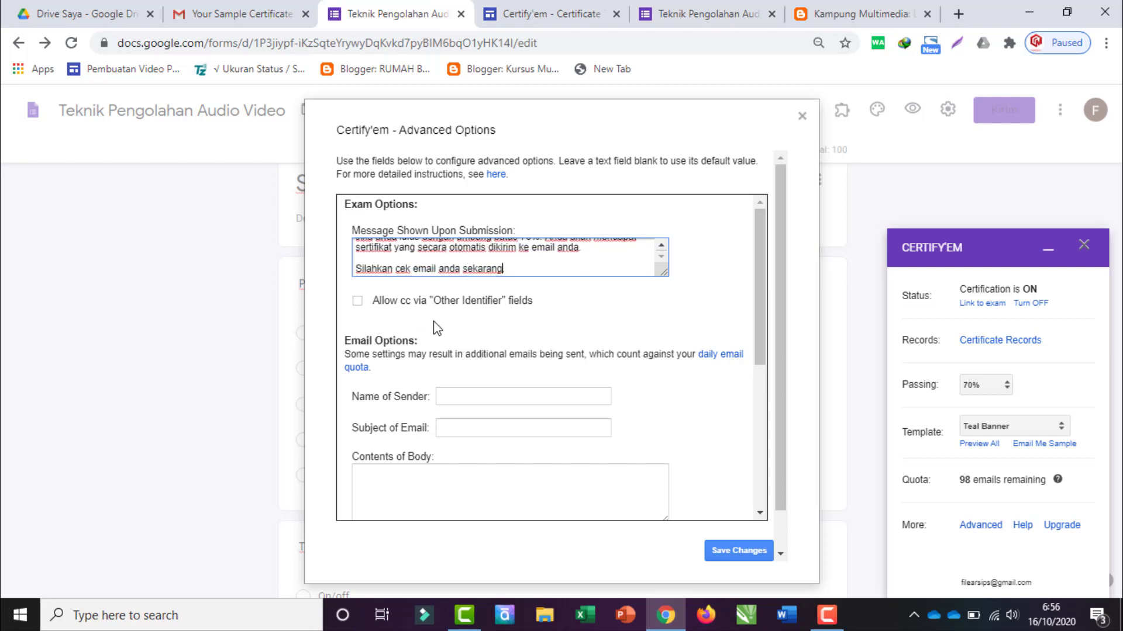
Step: Allow cc via Other Identifier fields and enter the sender's name
{"action": "left_click", "coordinate": [358, 301]}
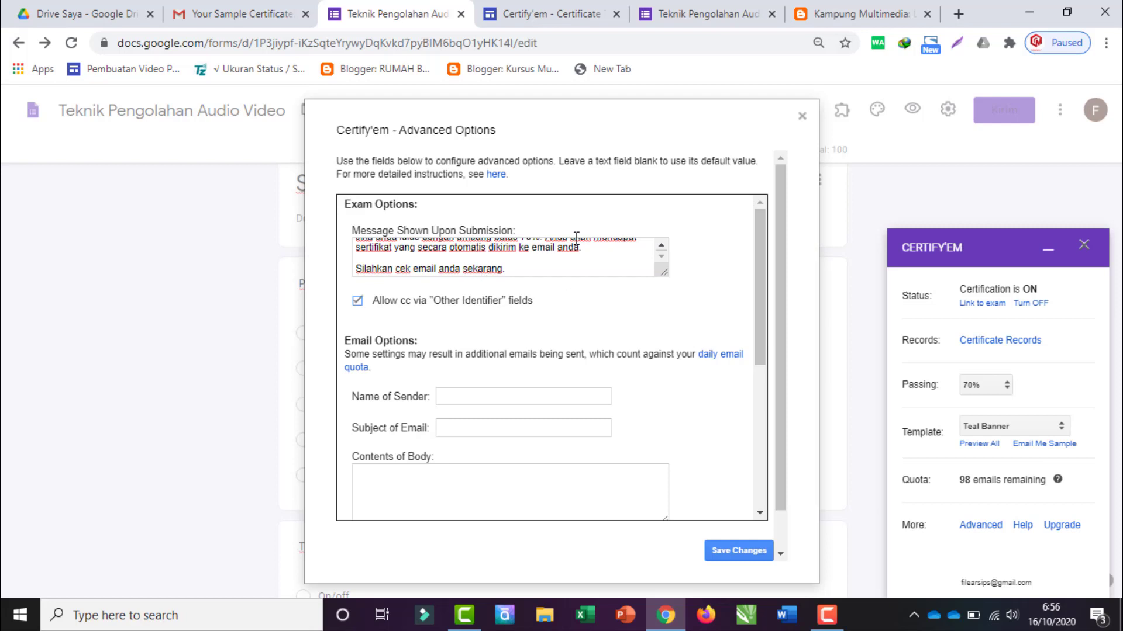
{"action": "scroll", "coordinate": [558, 319], "scroll_direction": "down", "scroll_amount": 1}
{"action": "left_click", "coordinate": [453, 314]}
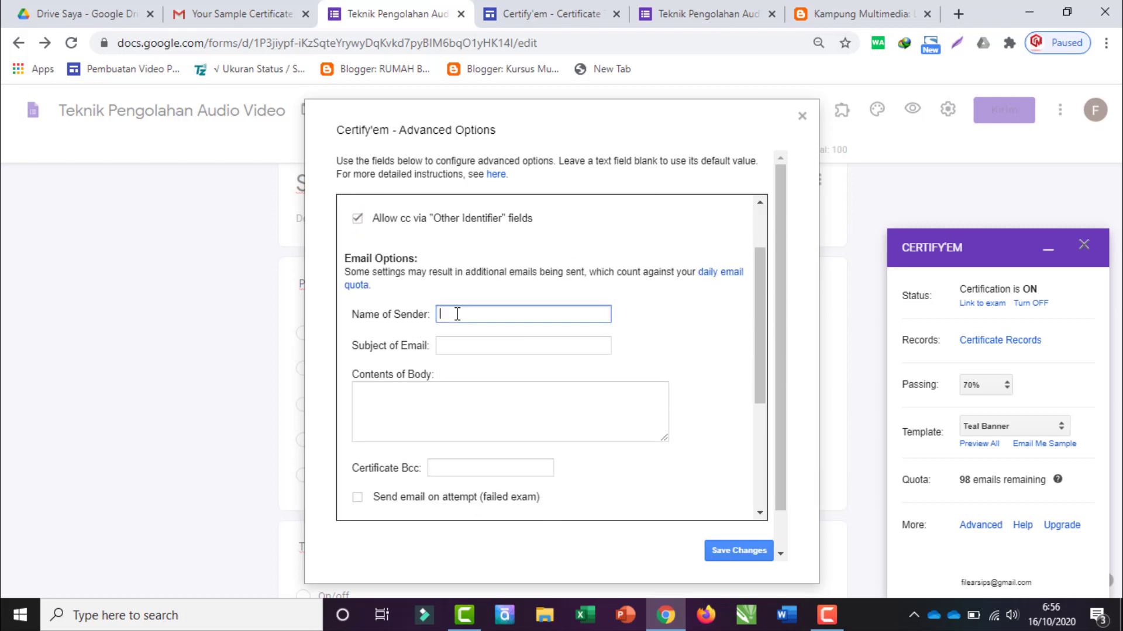
{"action": "type", "text": "Bahy"}
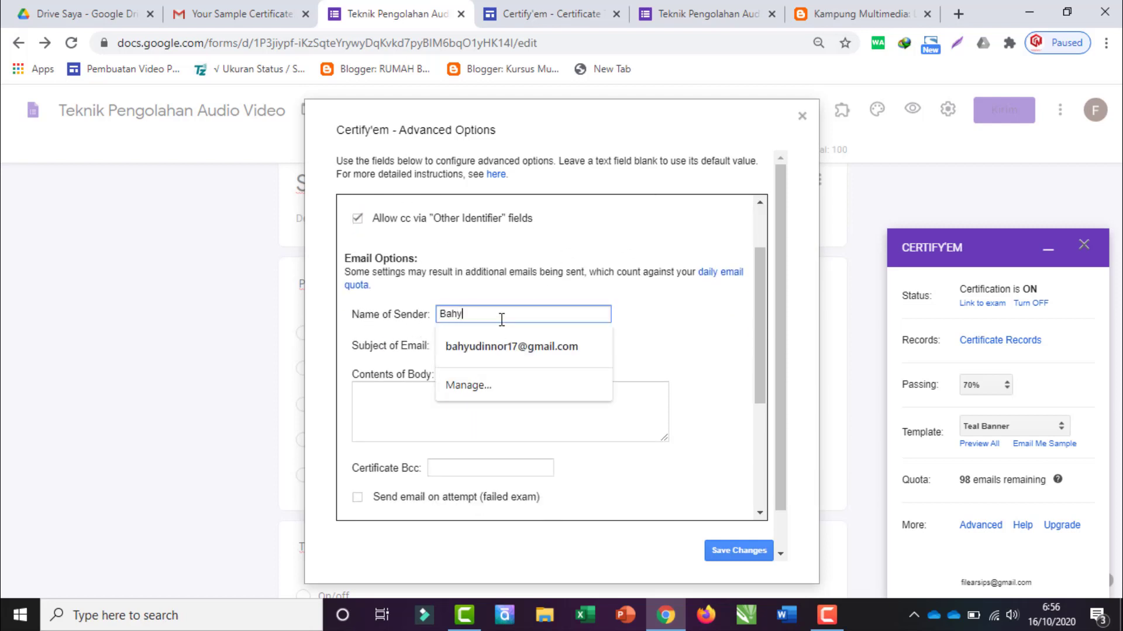
{"action": "type", "text": "udin Nor"}
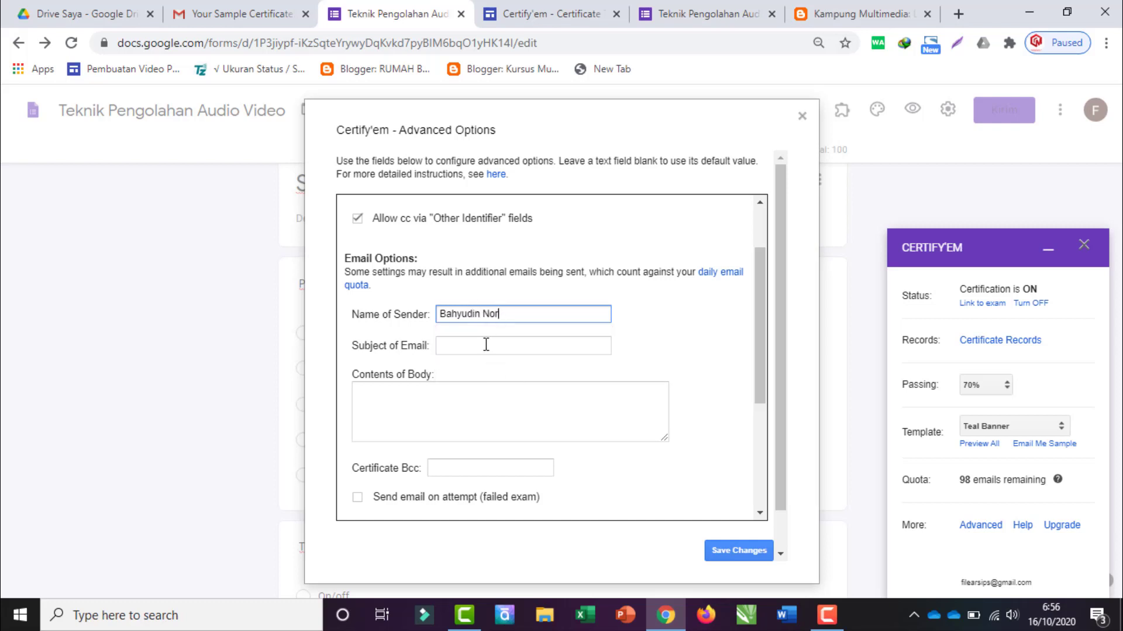
Step: Set the email subject to 'Sertifikat Ujian' and adjust the email body fields
{"action": "left_click", "coordinate": [486, 346]}
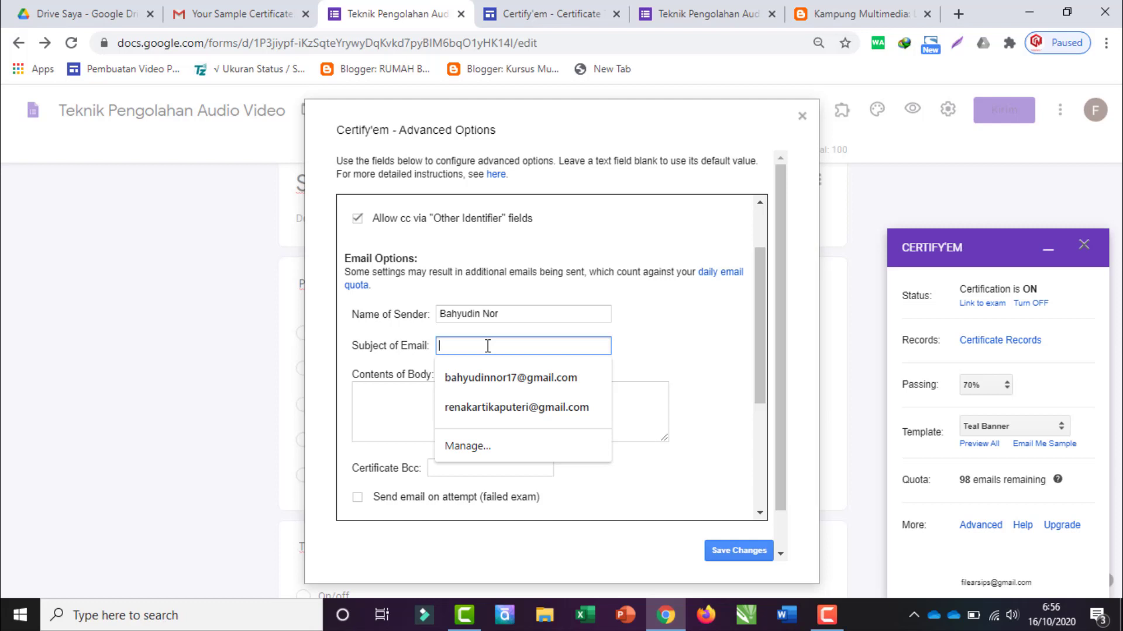
{"action": "type", "text": "Setifikkat"}
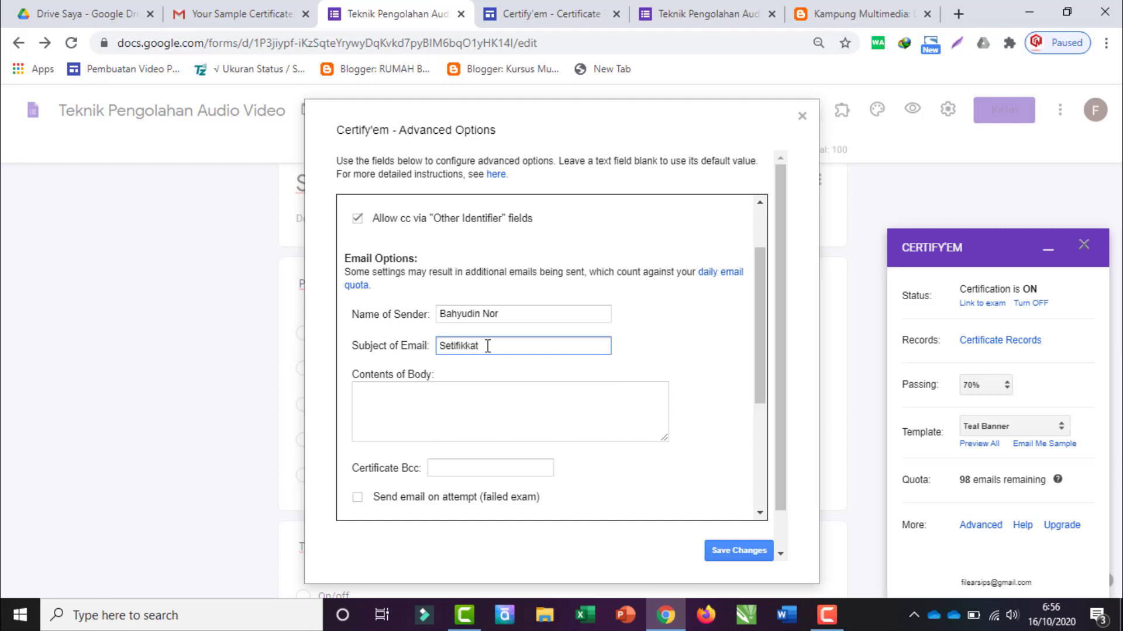
{"action": "key", "text": "ctrl+a"}
{"action": "type", "text": "Se"}
{"action": "left_click", "coordinate": [428, 399]}
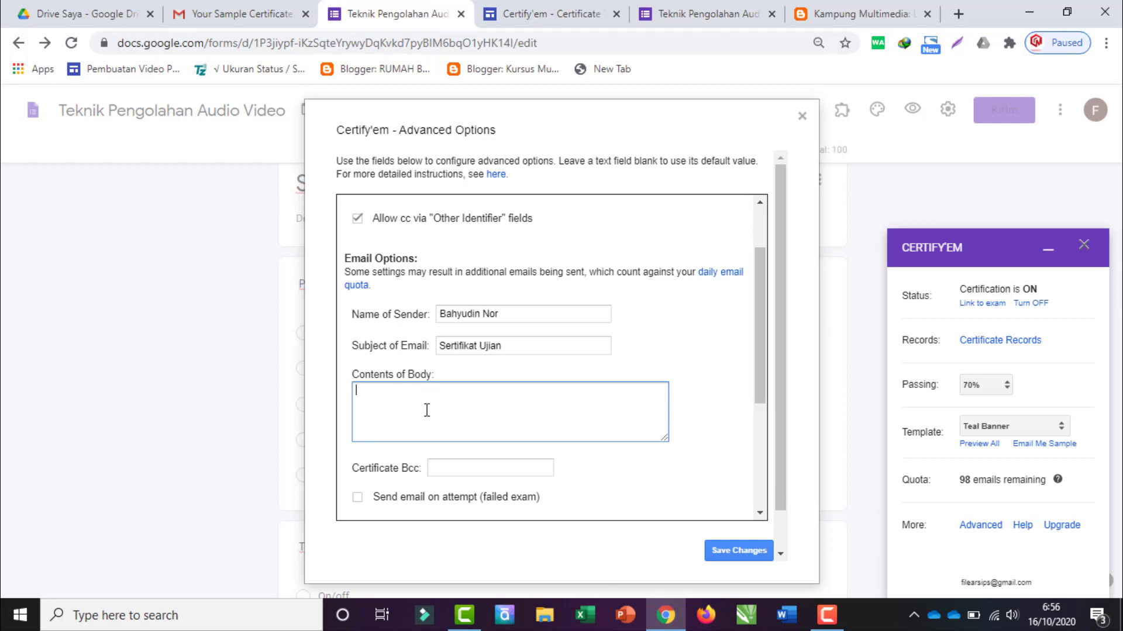
{"action": "scroll", "coordinate": [419, 407], "scroll_direction": "down", "scroll_amount": 2}
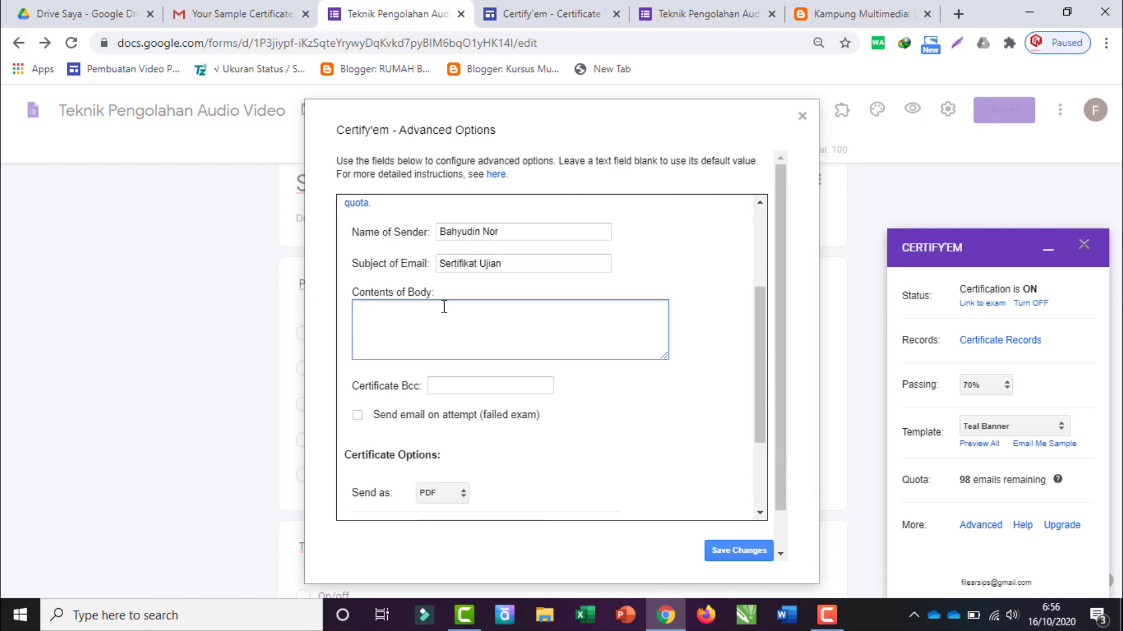
{"action": "left_click", "coordinate": [468, 387]}
{"action": "left_click", "coordinate": [661, 371]}
{"action": "scroll", "coordinate": [581, 394], "scroll_direction": "down", "scroll_amount": 2}
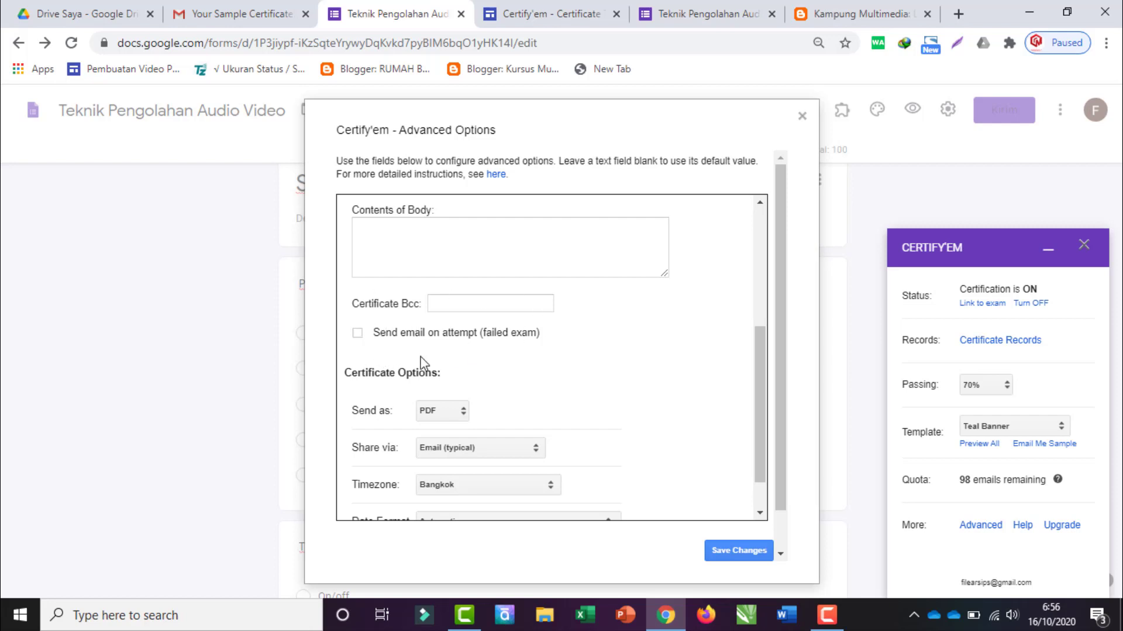
Step: Send certificates as IMAGE and share them via Email (typical)
{"action": "scroll", "coordinate": [374, 339], "scroll_direction": "down", "scroll_amount": 1}
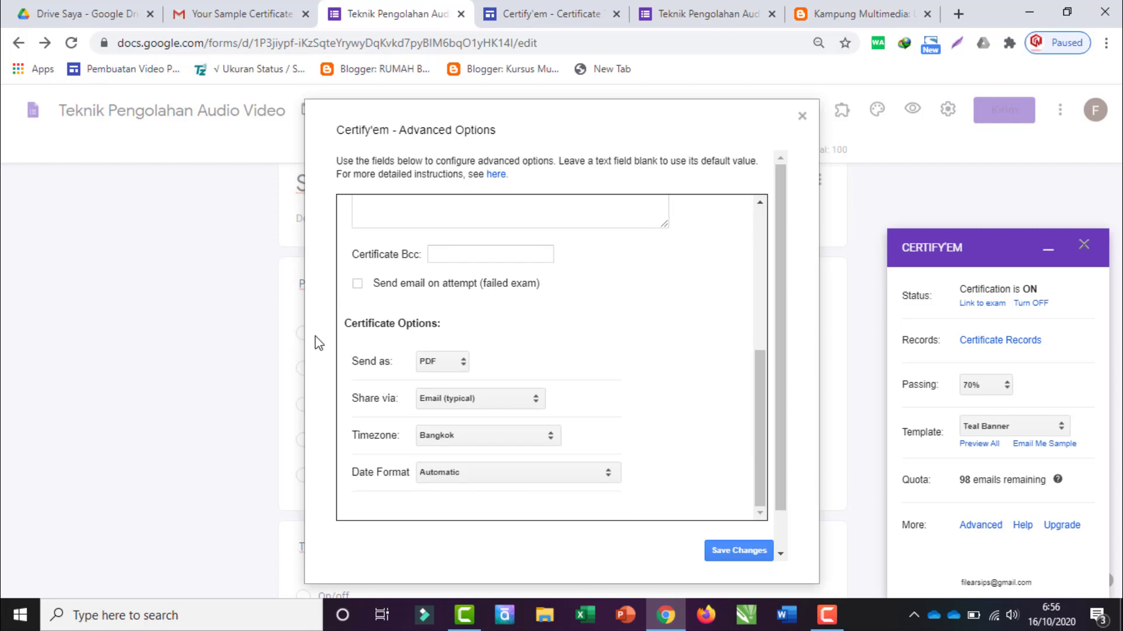
{"action": "left_click", "coordinate": [430, 361]}
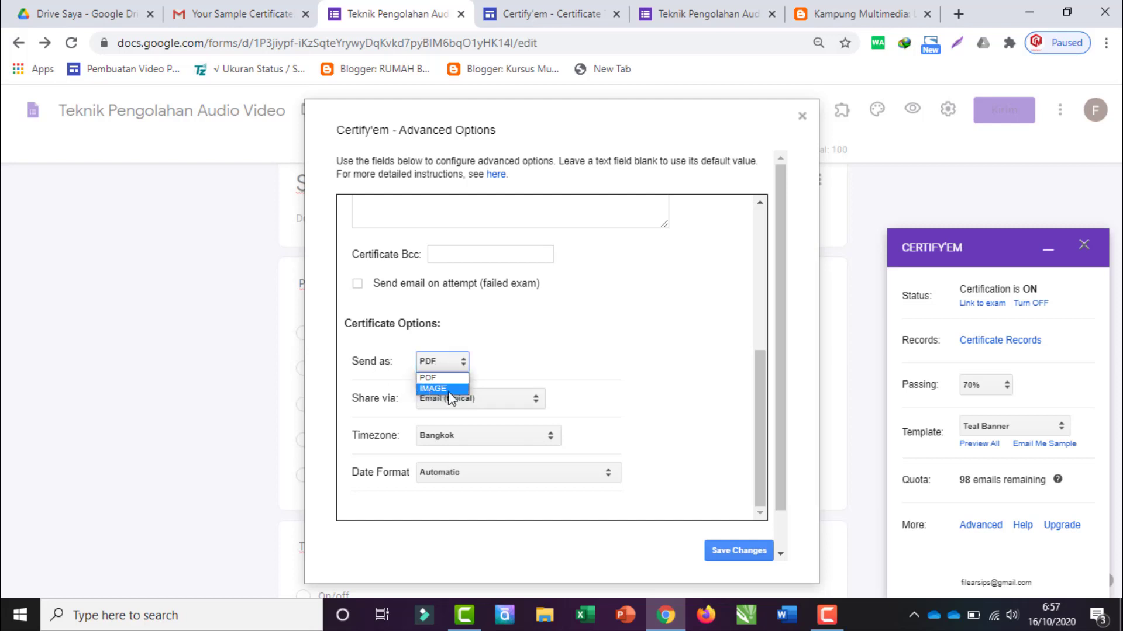
{"action": "left_click", "coordinate": [436, 388]}
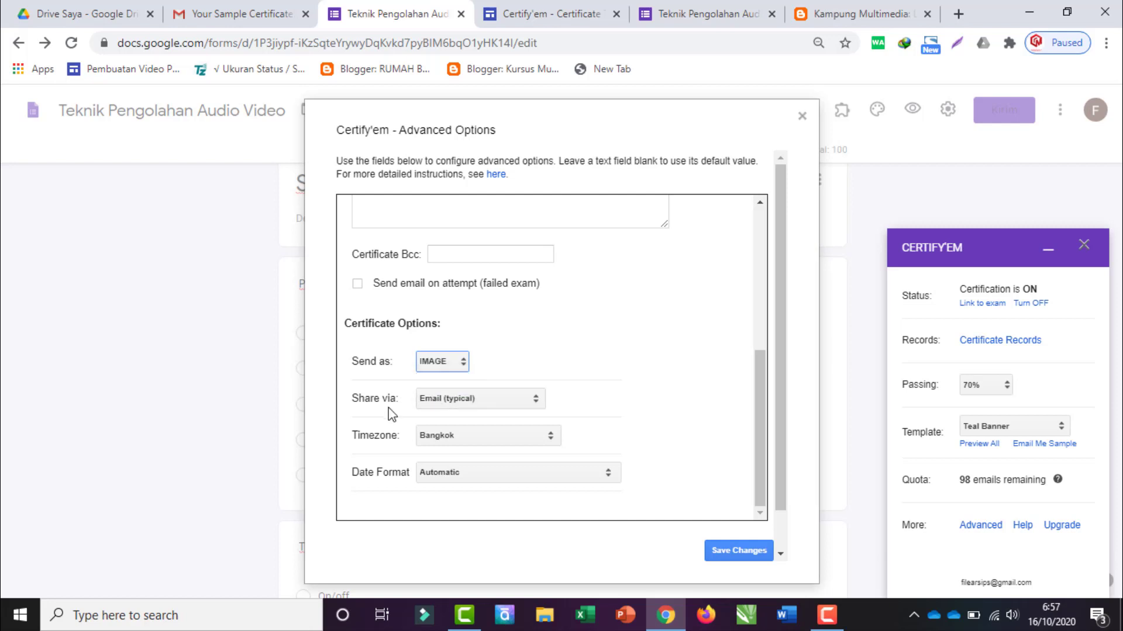
{"action": "left_click", "coordinate": [482, 398]}
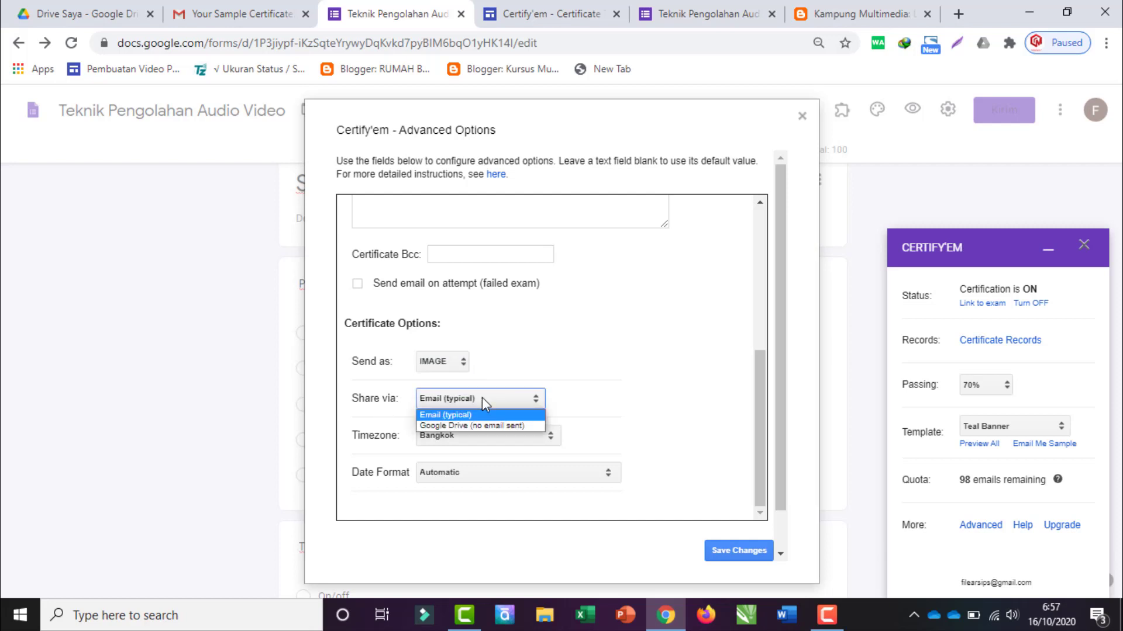
{"action": "left_click", "coordinate": [446, 416]}
Step: Keep the timezone at Bangkok and save the advanced options
{"action": "scroll", "coordinate": [444, 418], "scroll_direction": "down", "scroll_amount": 1}
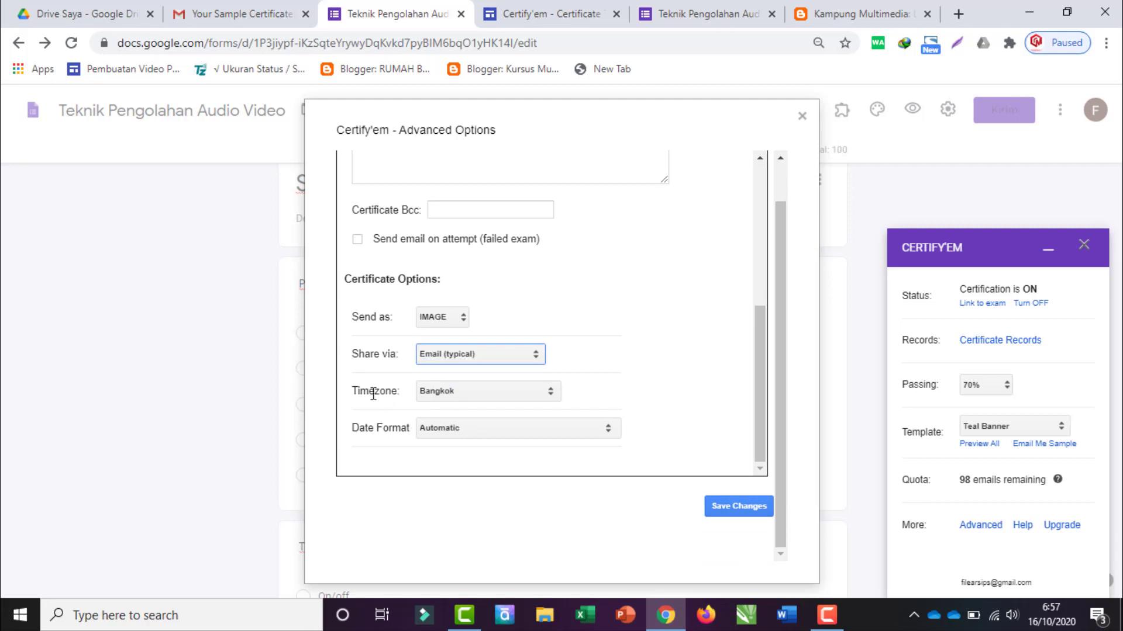
{"action": "left_click", "coordinate": [468, 397]}
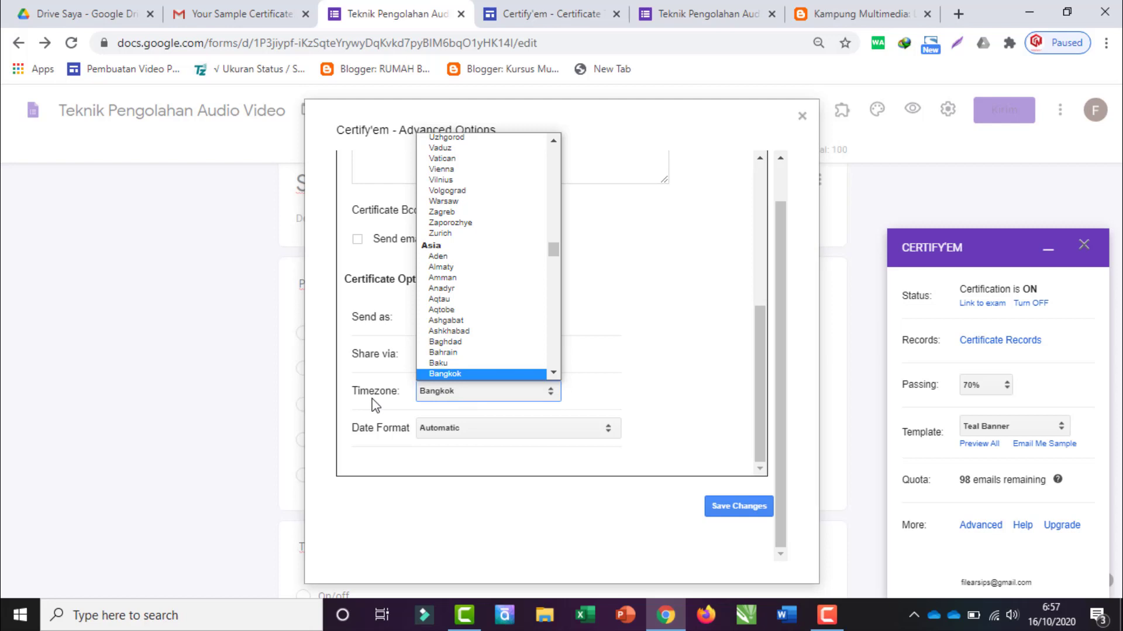
{"action": "left_click", "coordinate": [455, 399]}
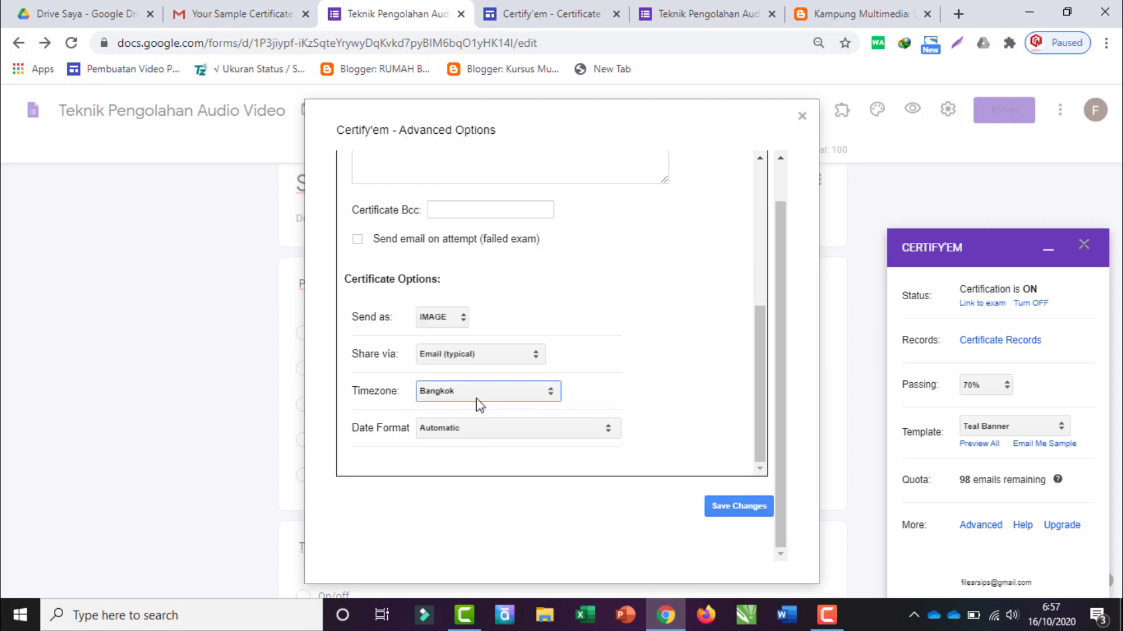
{"action": "scroll", "coordinate": [705, 383], "scroll_direction": "up", "scroll_amount": 5}
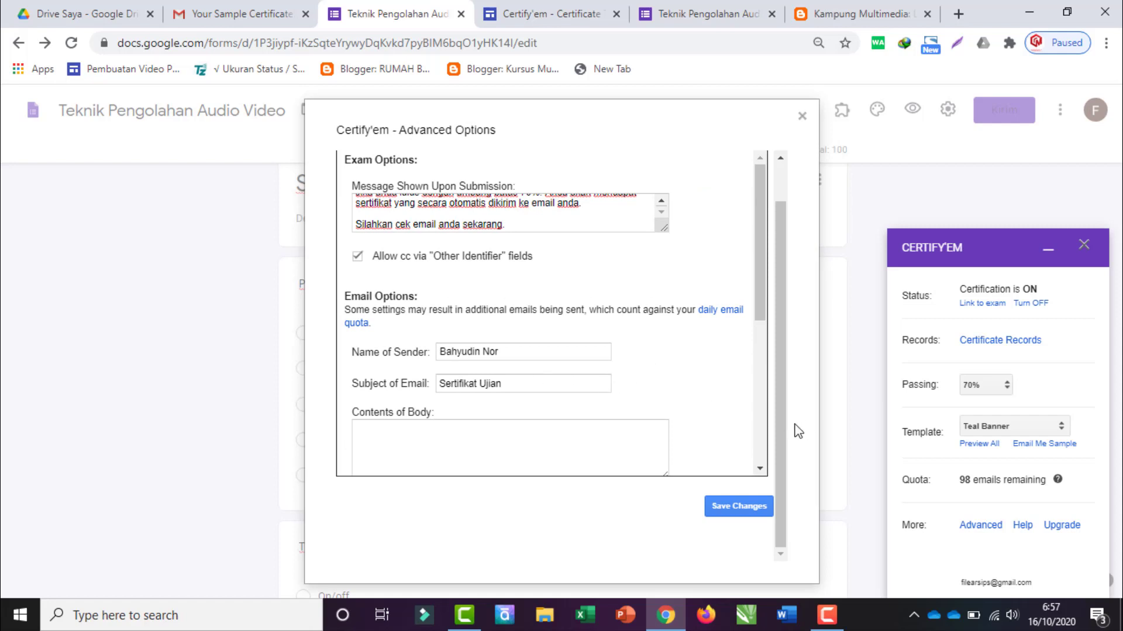
{"action": "scroll", "coordinate": [713, 450], "scroll_direction": "down", "scroll_amount": 5}
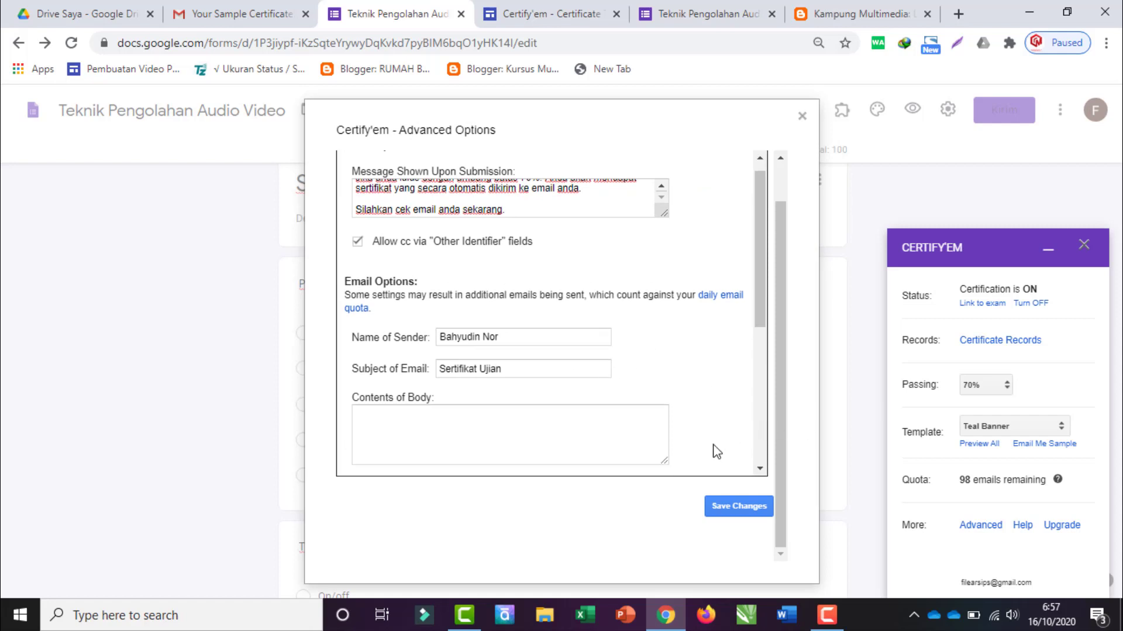
{"action": "left_click", "coordinate": [741, 507]}
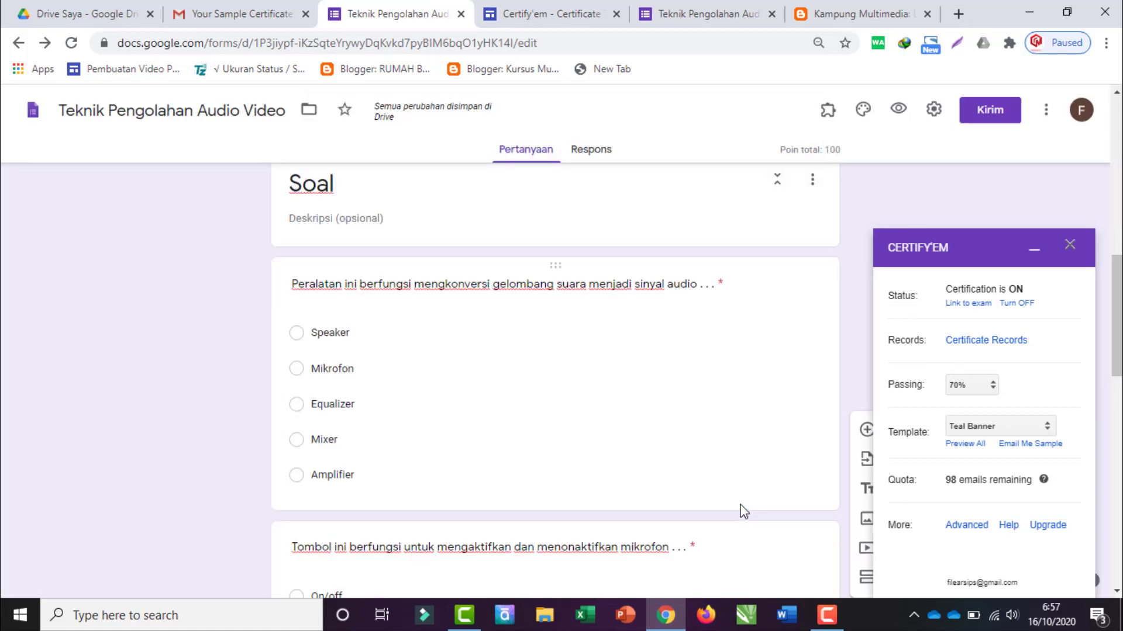
Step: Preview the quiz as a respondent and fill in the email address and name
{"action": "scroll", "coordinate": [611, 439], "scroll_direction": "up", "scroll_amount": 10}
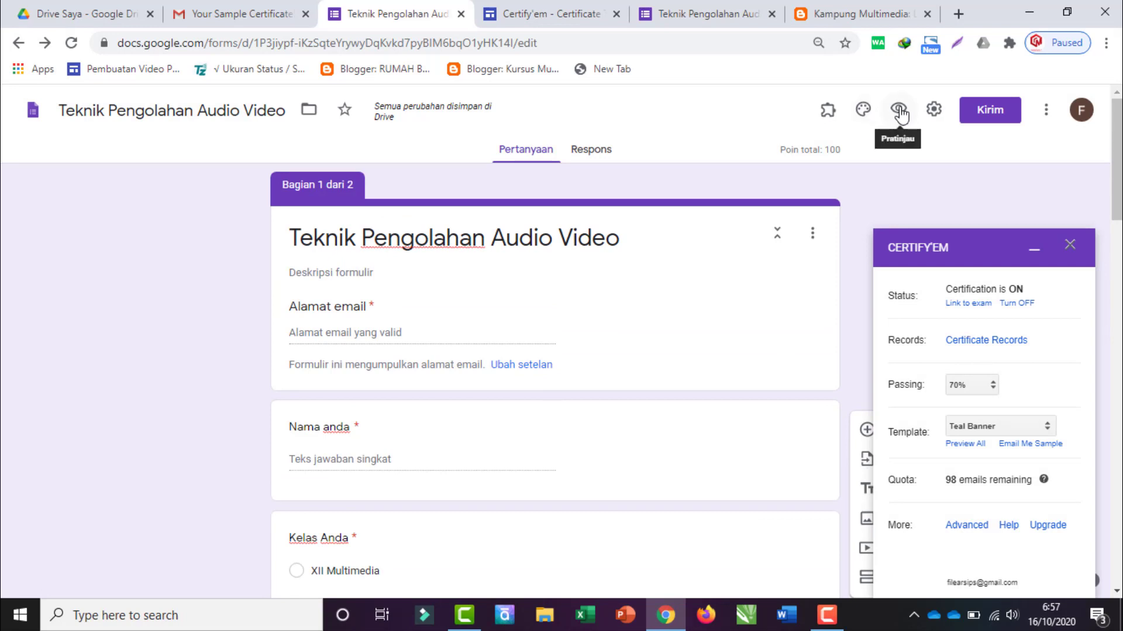
{"action": "left_click", "coordinate": [899, 111]}
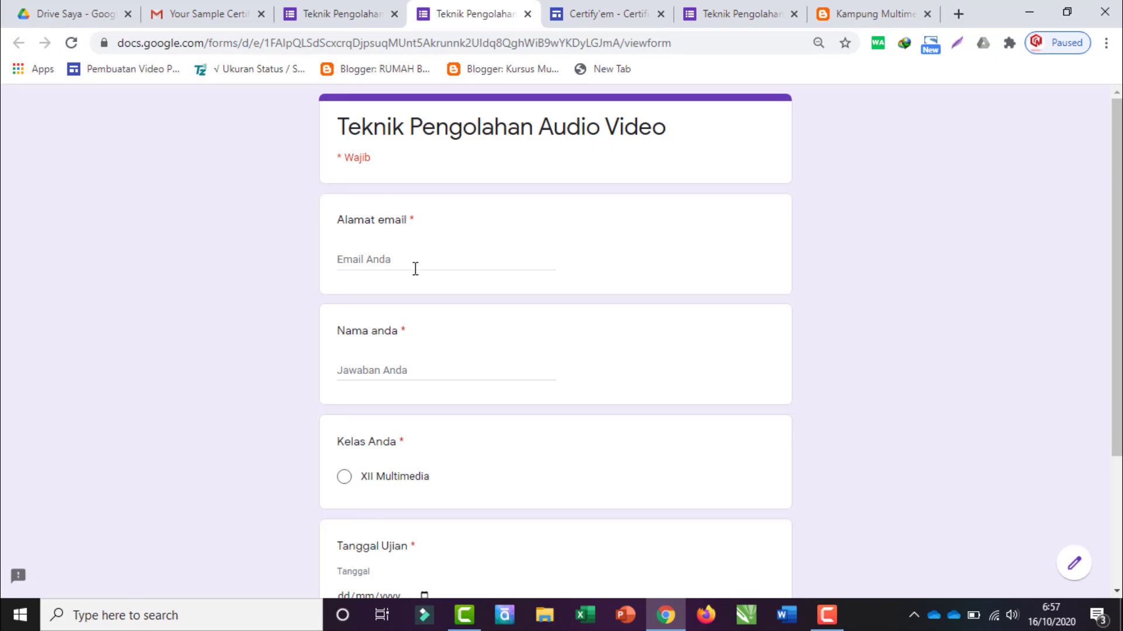
{"action": "left_click", "coordinate": [414, 266]}
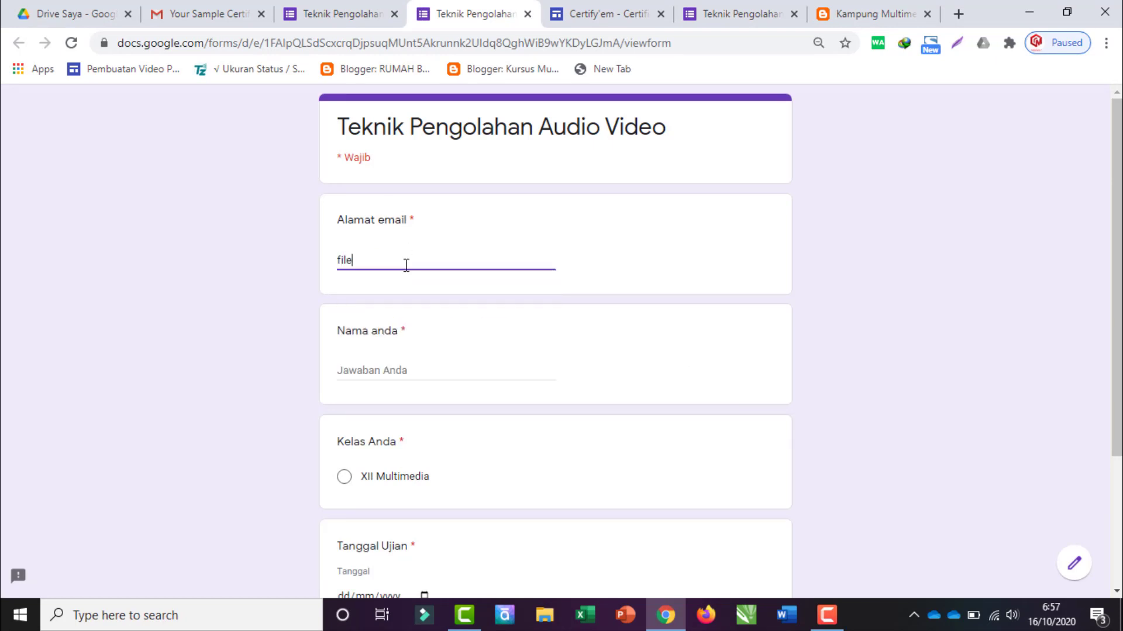
{"action": "left_click", "coordinate": [396, 365]}
{"action": "type", "text": "Bhy"}
{"action": "key", "text": "ctrl+a"}
{"action": "type", "text": "Bahyudin Nor"}
Step: Choose class XII Multimedia, enter exam date 16/10/2020, and continue to the questions
{"action": "scroll", "coordinate": [398, 365], "scroll_direction": "down", "scroll_amount": 1}
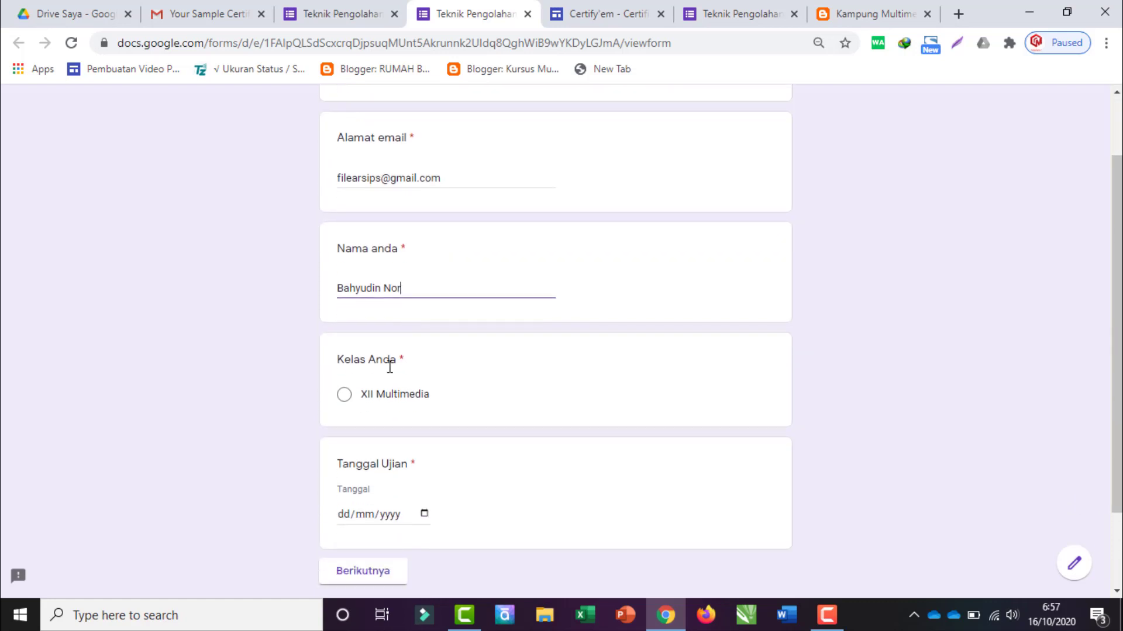
{"action": "left_click", "coordinate": [345, 397]}
{"action": "scroll", "coordinate": [346, 412], "scroll_direction": "down", "scroll_amount": 1}
{"action": "left_click", "coordinate": [343, 413]}
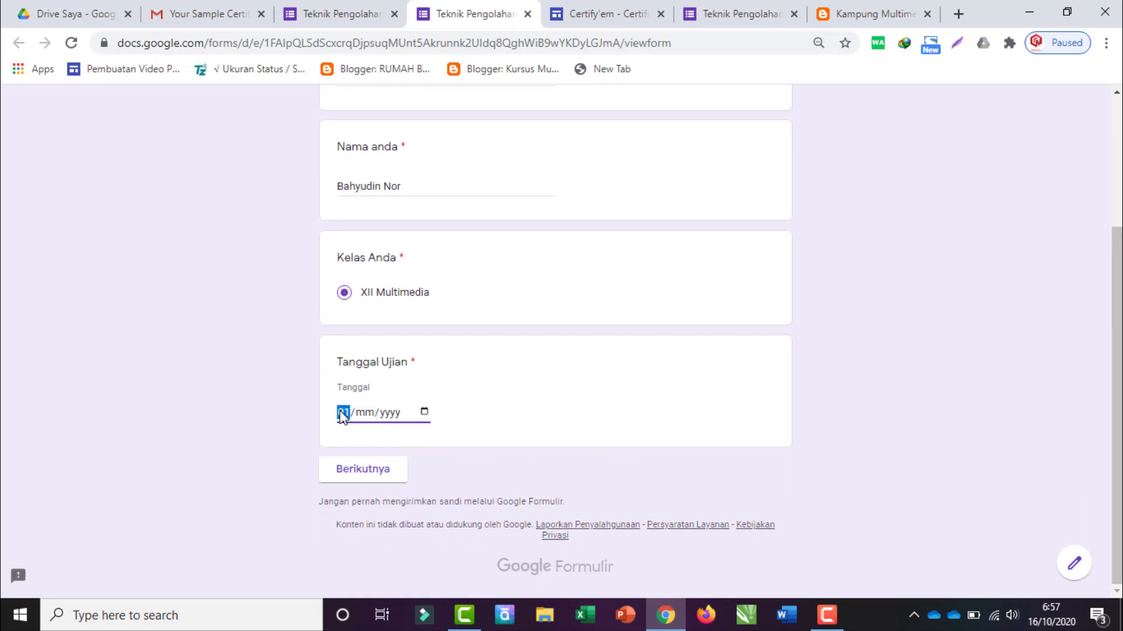
{"action": "type", "text": "16/"}
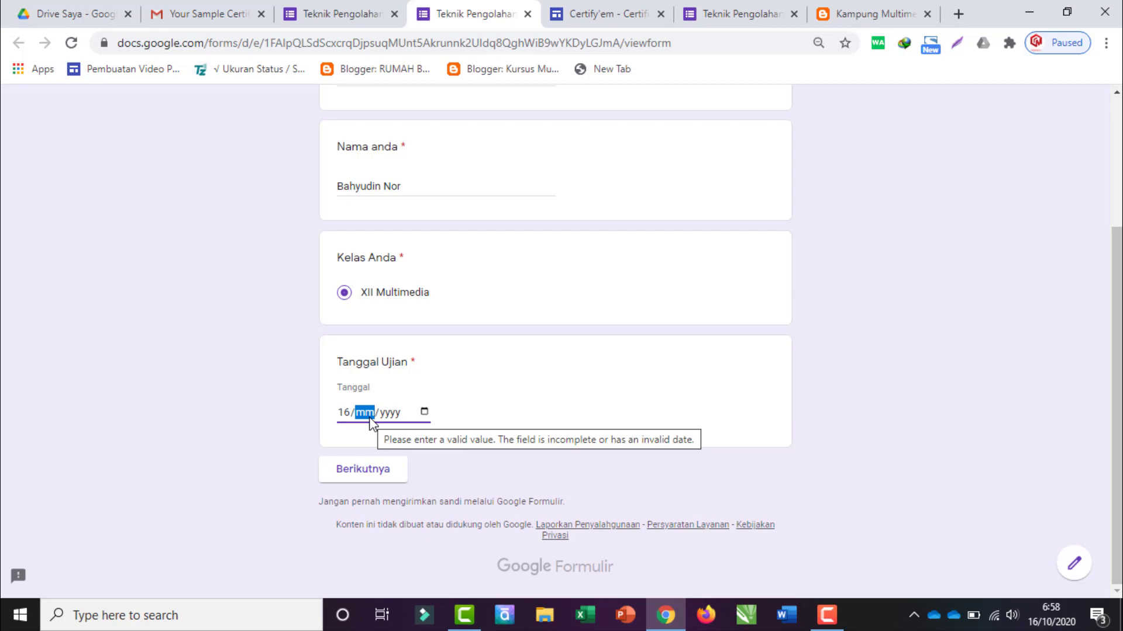
{"action": "type", "text": "10/"}
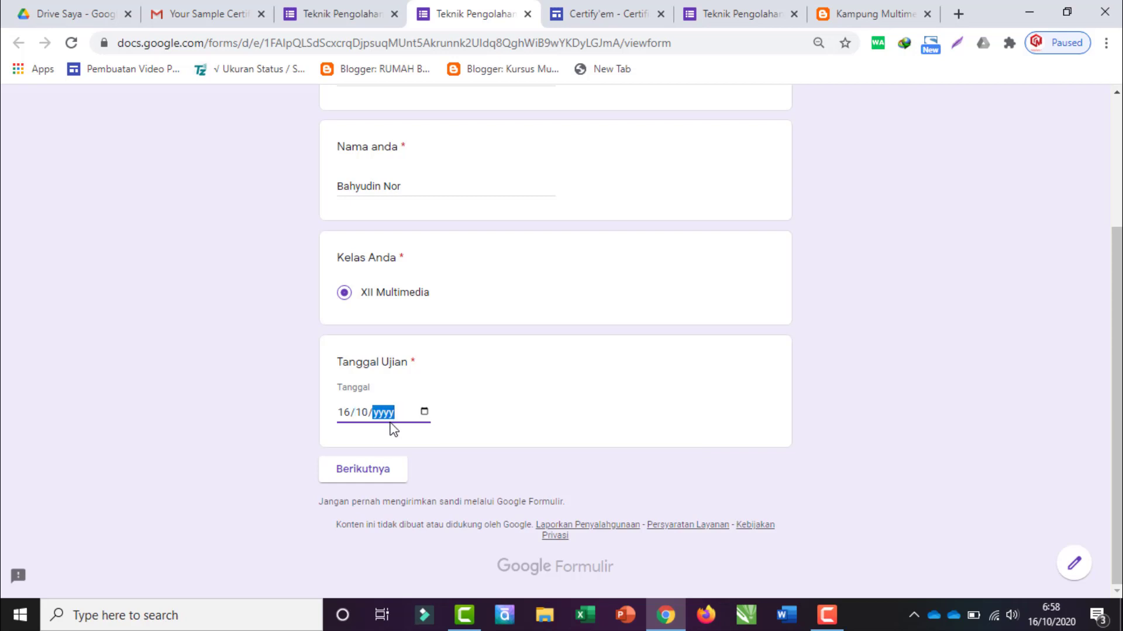
{"action": "type", "text": "0002020"}
{"action": "left_click", "coordinate": [363, 475]}
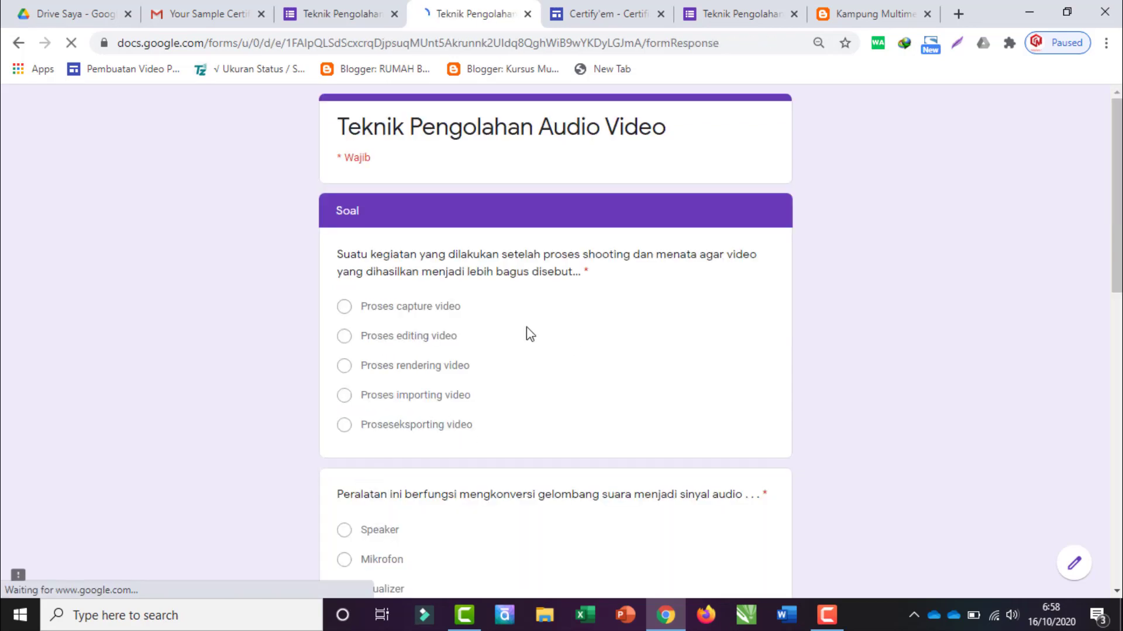
Step: Answer Proses editing video and Mikrofon, checking the answer key in the editor
{"action": "left_click", "coordinate": [343, 338]}
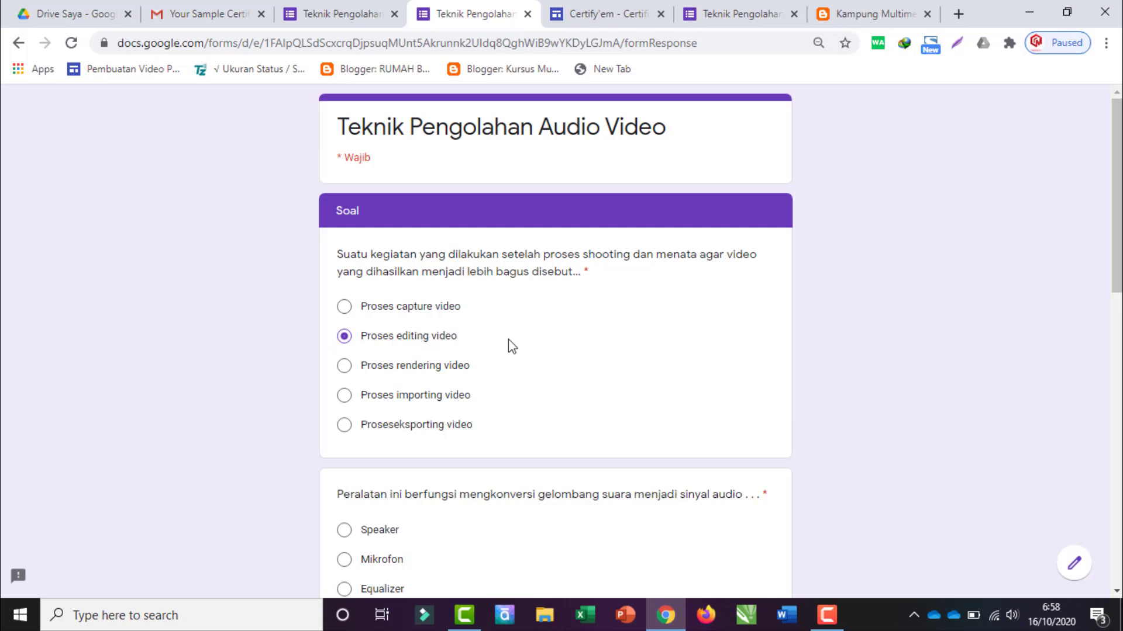
{"action": "scroll", "coordinate": [509, 342], "scroll_direction": "down", "scroll_amount": 3}
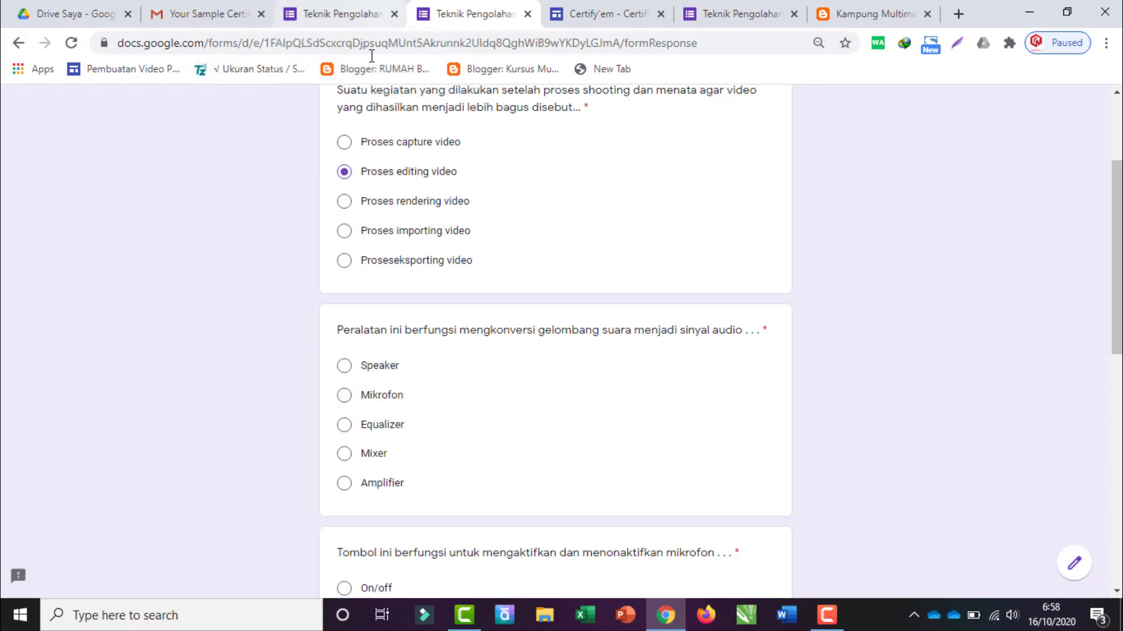
{"action": "left_click", "coordinate": [314, 6]}
{"action": "scroll", "coordinate": [401, 376], "scroll_direction": "down", "scroll_amount": 10}
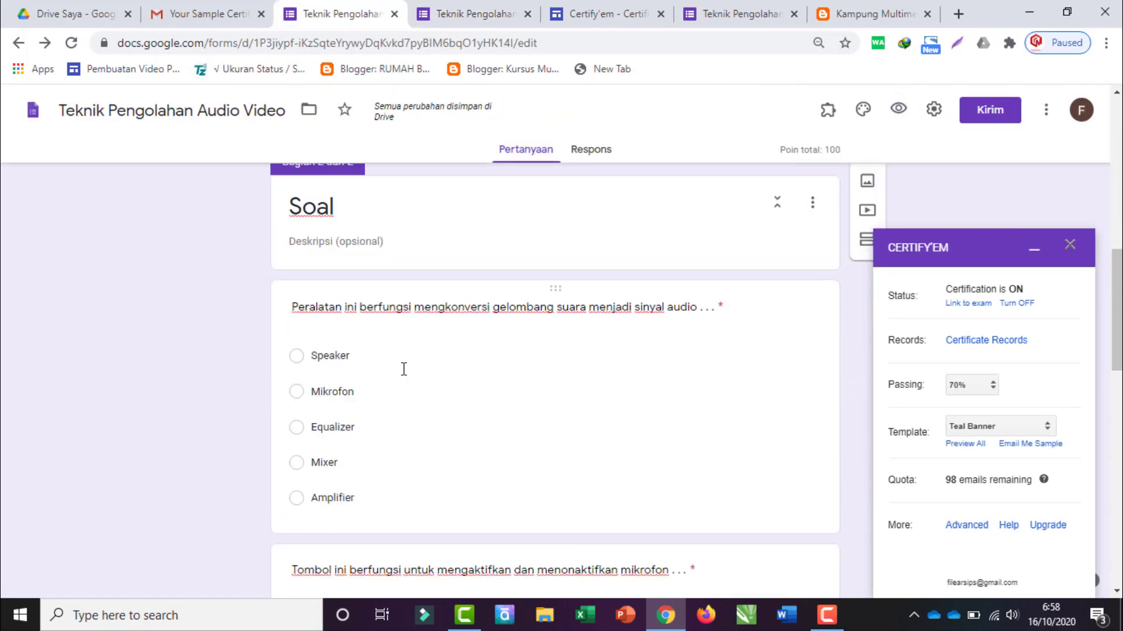
{"action": "left_click", "coordinate": [454, 379]}
{"action": "left_click", "coordinate": [489, 7]}
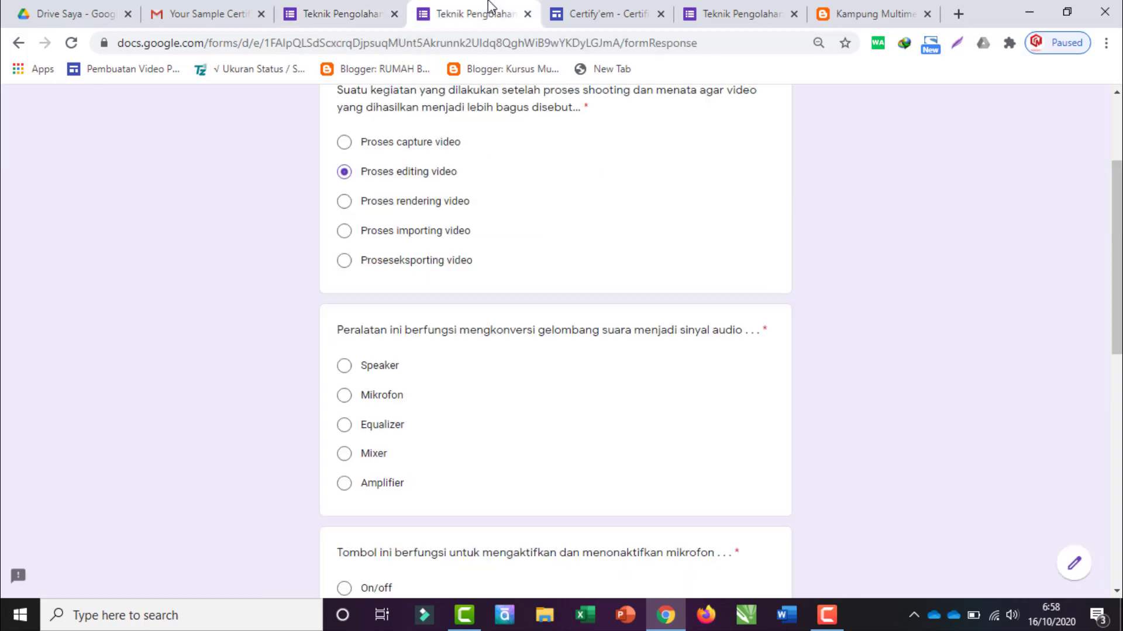
{"action": "left_click", "coordinate": [346, 398]}
Step: Answer On/off and Equalizer, verifying the last answer key, then submit the quiz
{"action": "scroll", "coordinate": [374, 403], "scroll_direction": "down", "scroll_amount": 4}
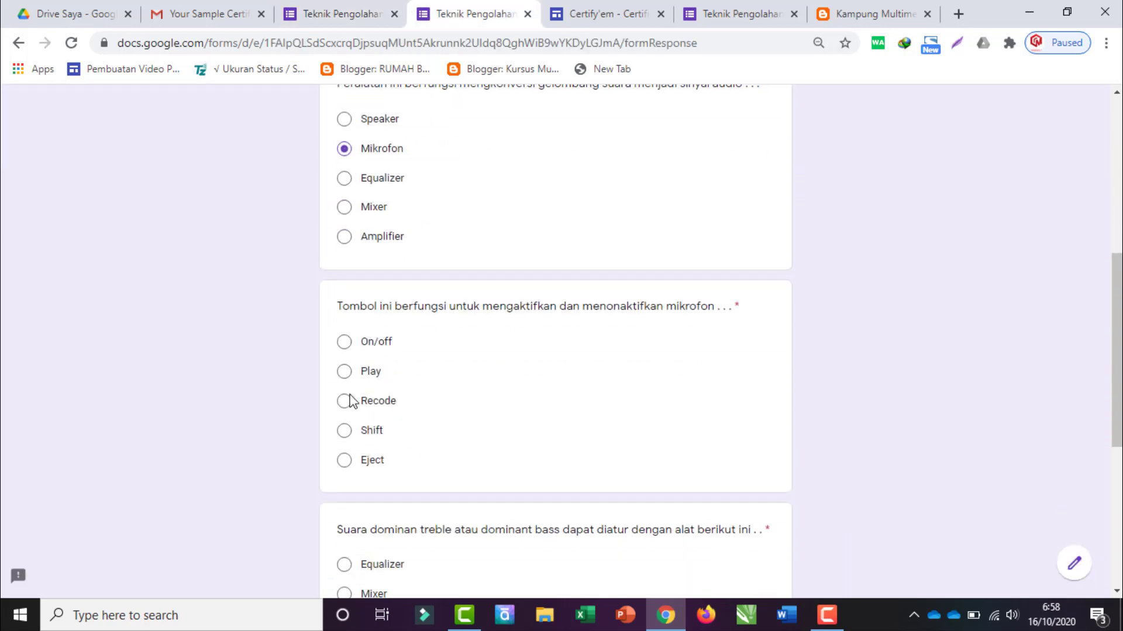
{"action": "left_click", "coordinate": [344, 342]}
{"action": "scroll", "coordinate": [363, 362], "scroll_direction": "down", "scroll_amount": 4}
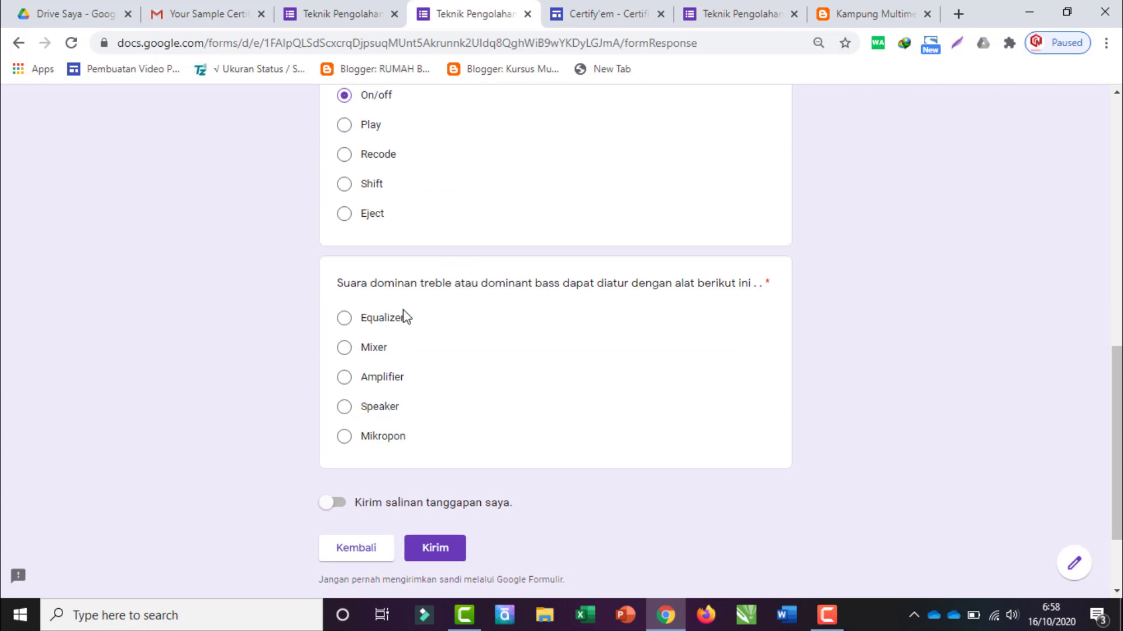
{"action": "left_click", "coordinate": [349, 10]}
{"action": "scroll", "coordinate": [402, 363], "scroll_direction": "down", "scroll_amount": 4}
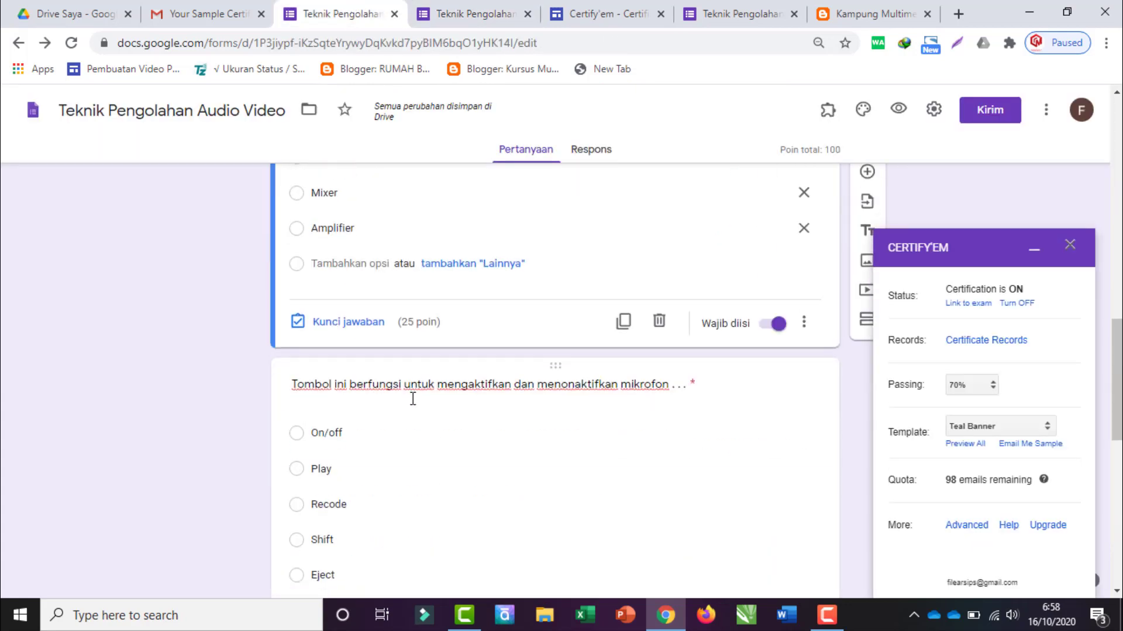
{"action": "scroll", "coordinate": [409, 398], "scroll_direction": "down", "scroll_amount": 5}
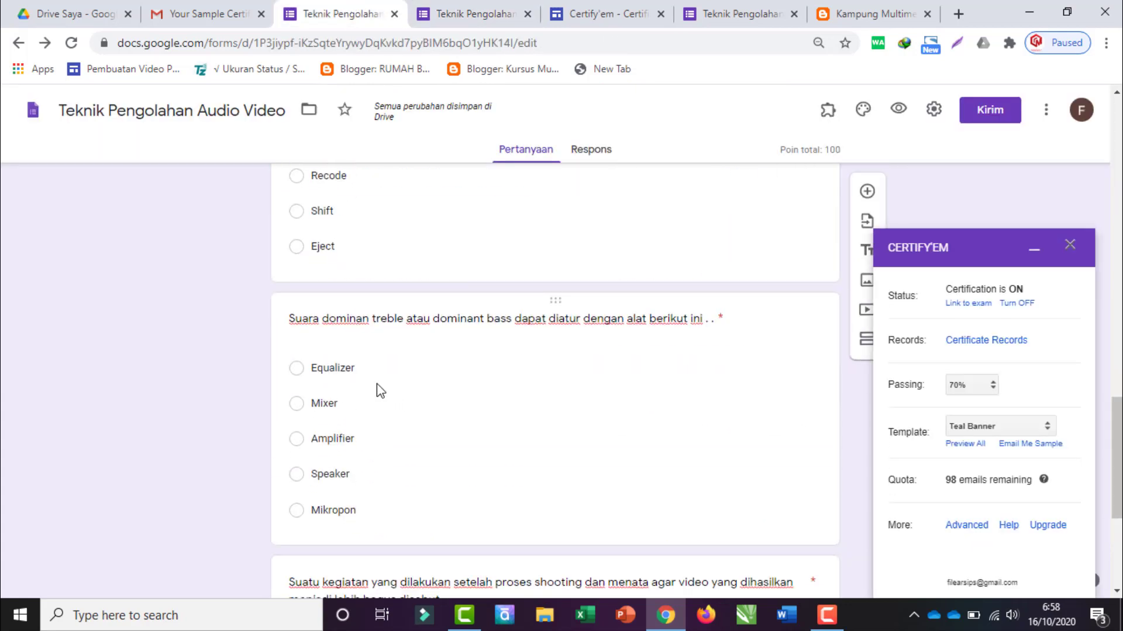
{"action": "left_click", "coordinate": [377, 383]}
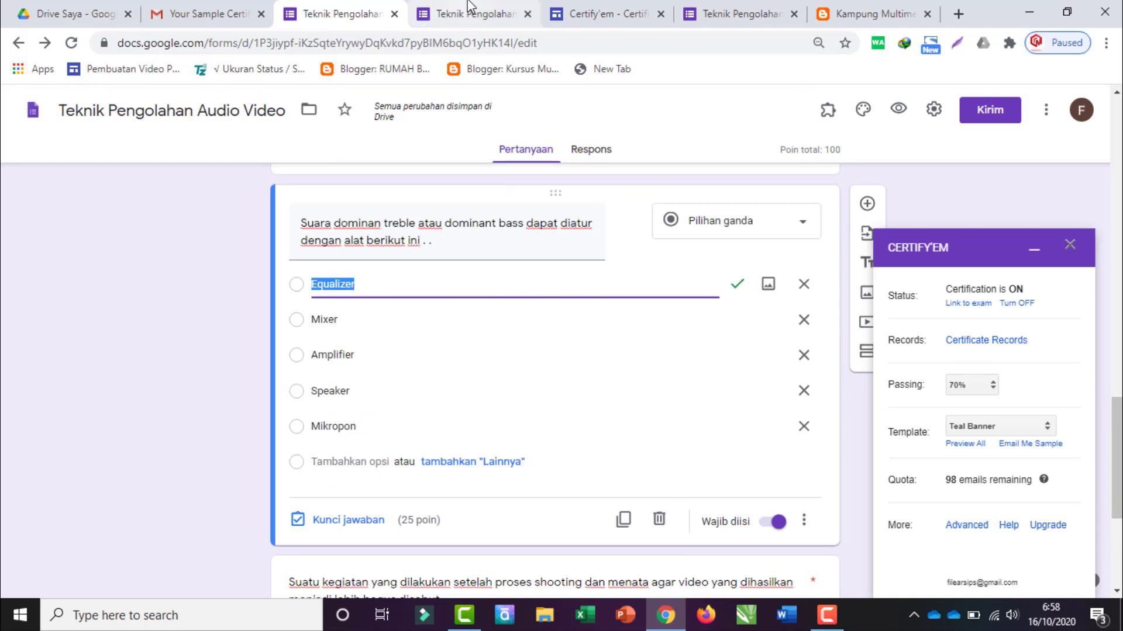
{"action": "left_click", "coordinate": [466, 9]}
{"action": "left_click", "coordinate": [351, 320]}
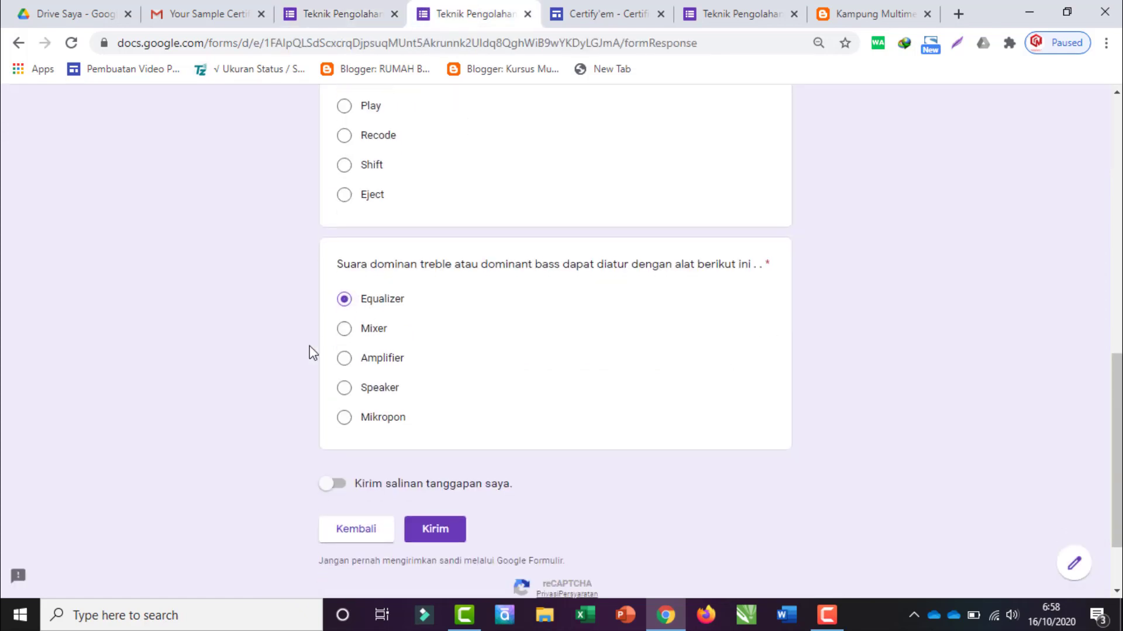
{"action": "scroll", "coordinate": [316, 356], "scroll_direction": "down", "scroll_amount": 2}
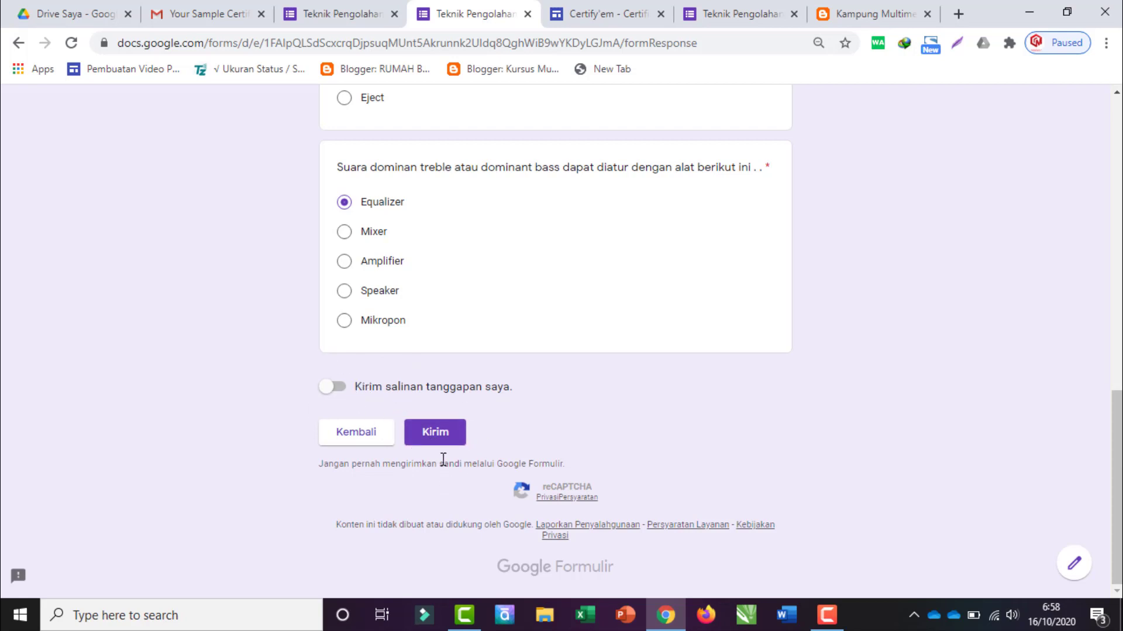
{"action": "left_click", "coordinate": [435, 444]}
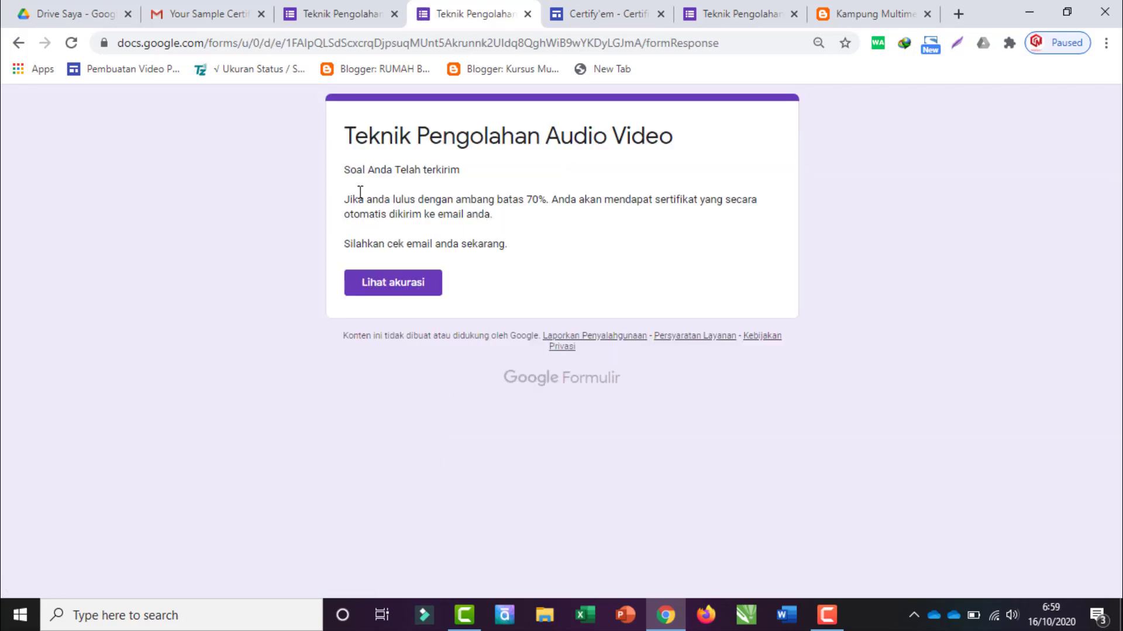
Step: Review the 'Soal Anda Telah terkirim' confirmation message, then switch to Gmail
{"action": "left_click_drag", "start_coordinate": [345, 169], "coordinate": [560, 241]}
{"action": "left_click", "coordinate": [352, 200]}
{"action": "left_click", "coordinate": [205, 12]}
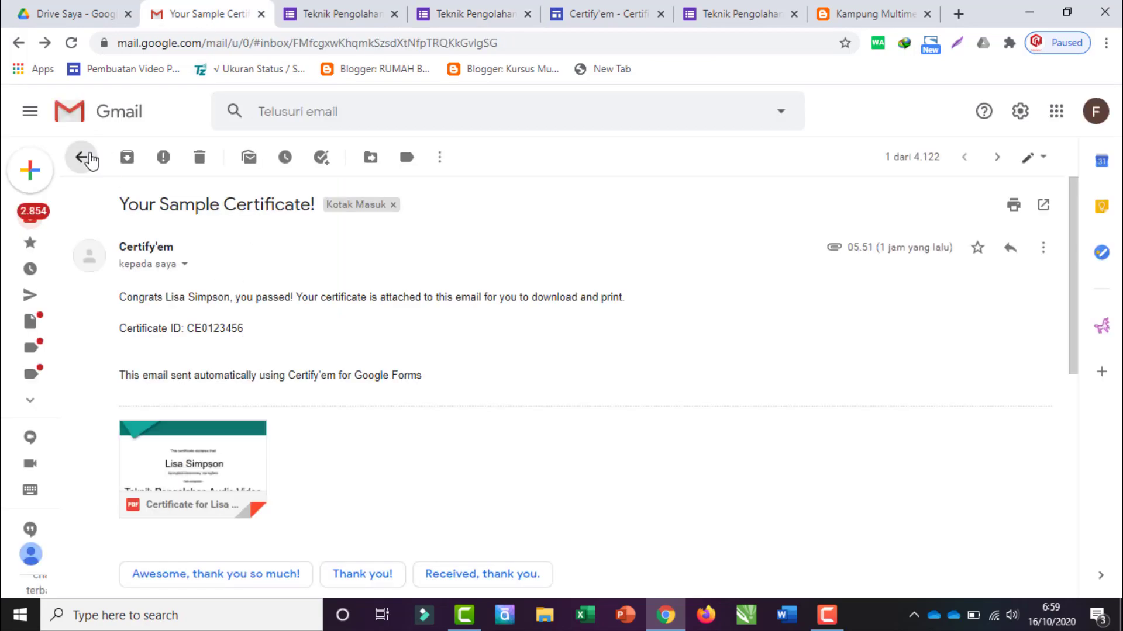
Step: Refresh the inbox, open the 'Sertifikat Ujian' email and preview its attached certificate image
{"action": "left_click", "coordinate": [88, 158]}
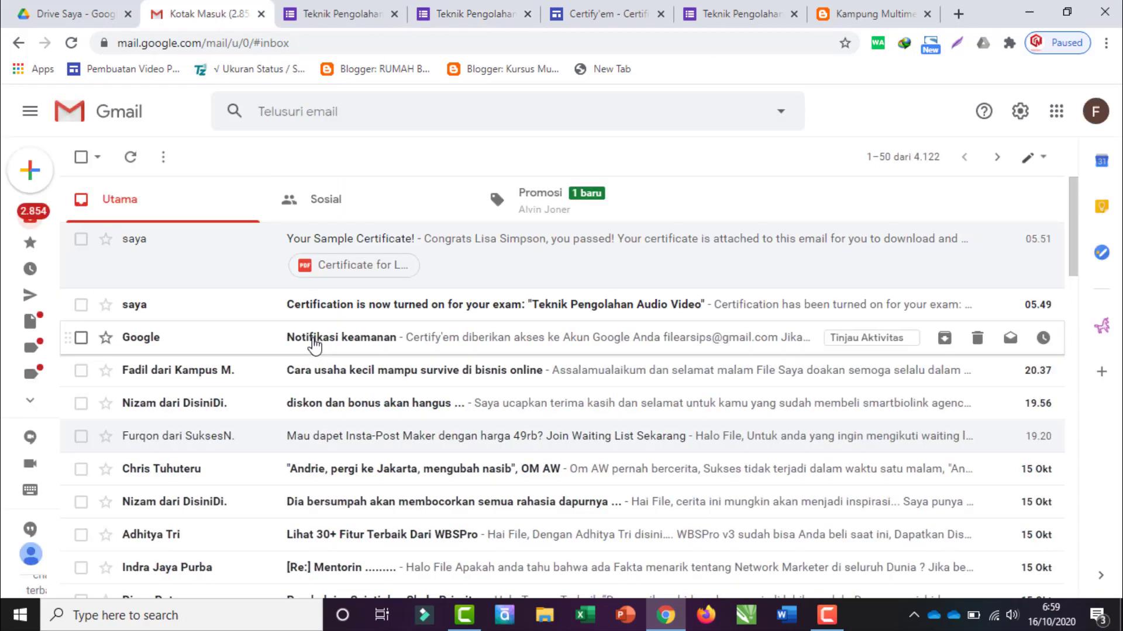
{"action": "left_click", "coordinate": [75, 44]}
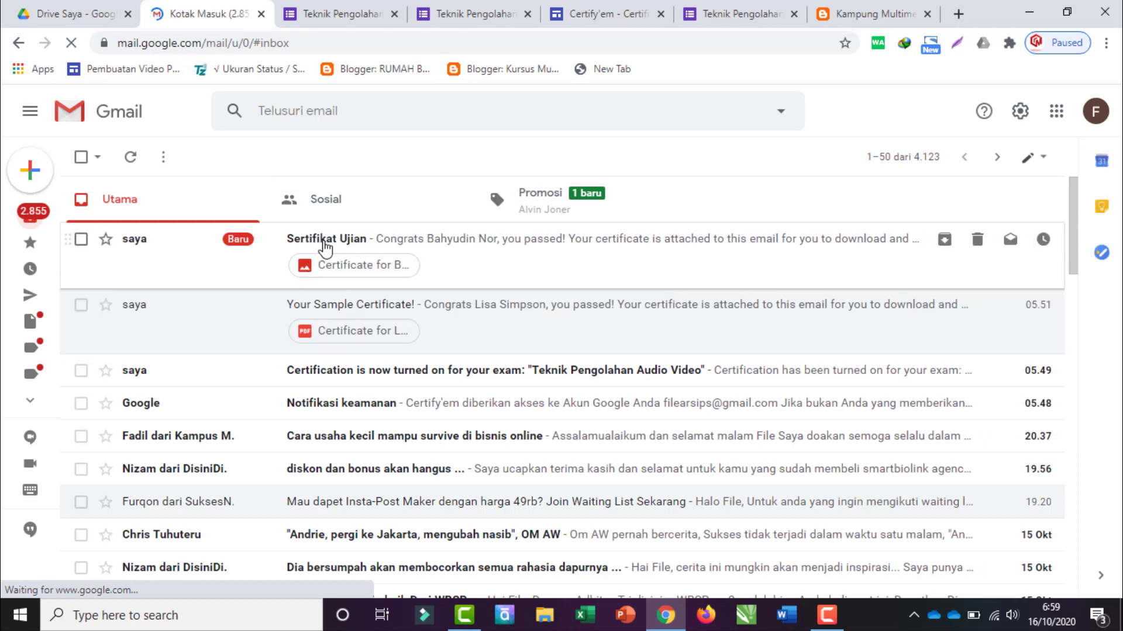
{"action": "left_click", "coordinate": [325, 249]}
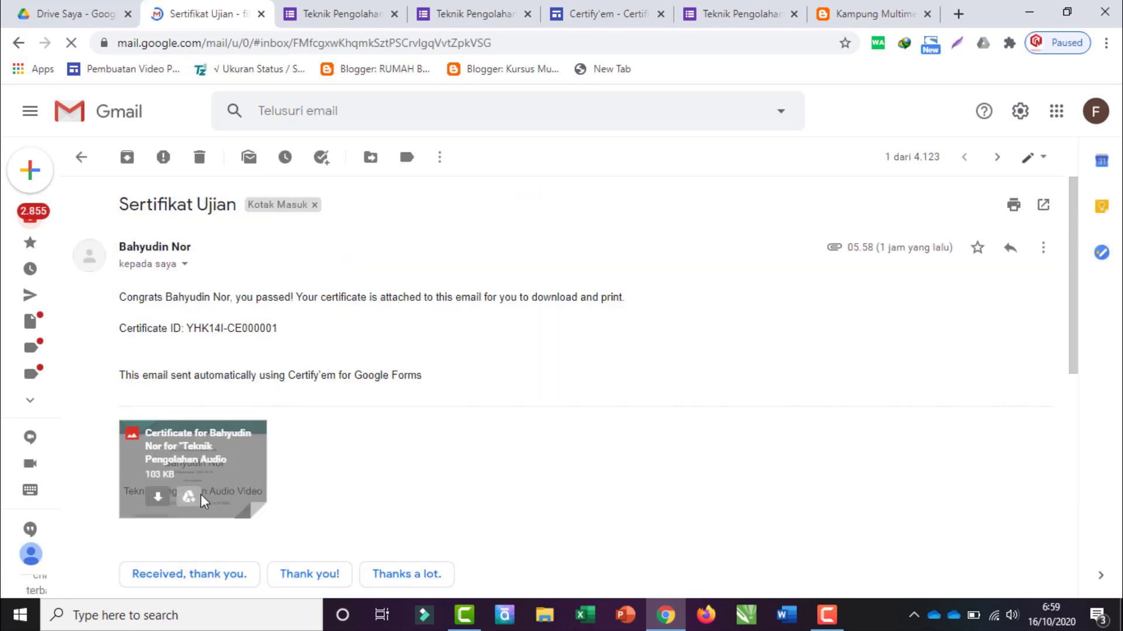
{"action": "left_click", "coordinate": [202, 471]}
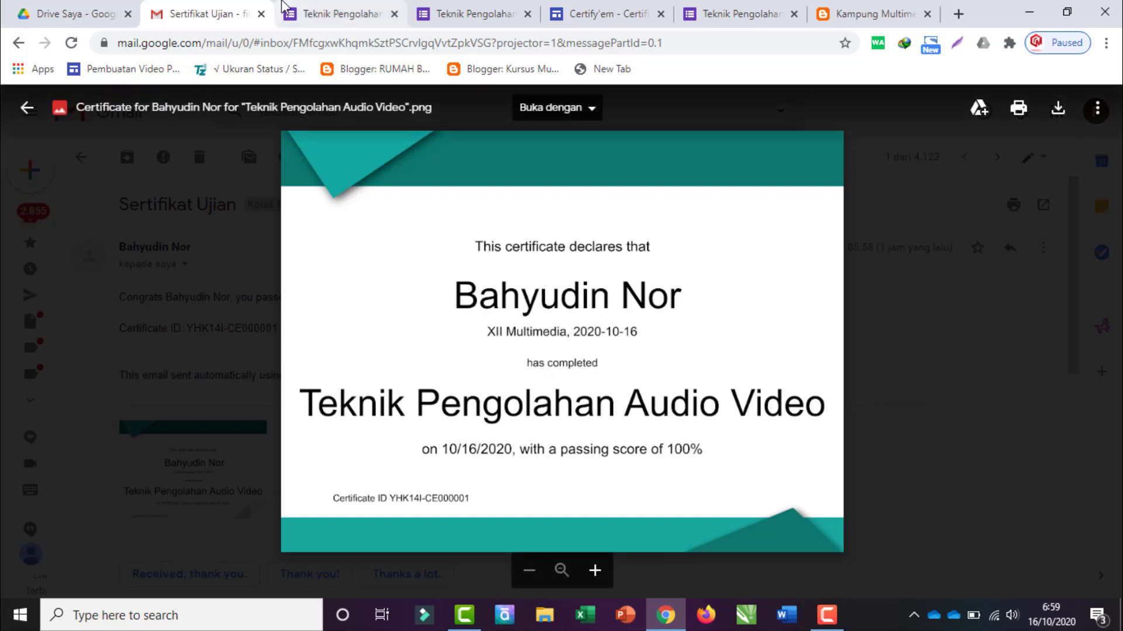
Step: Glance at the form editor, then return to Gmail and close the certificate image preview
{"action": "left_click", "coordinate": [316, 12]}
{"action": "scroll", "coordinate": [418, 309], "scroll_direction": "up", "scroll_amount": 10}
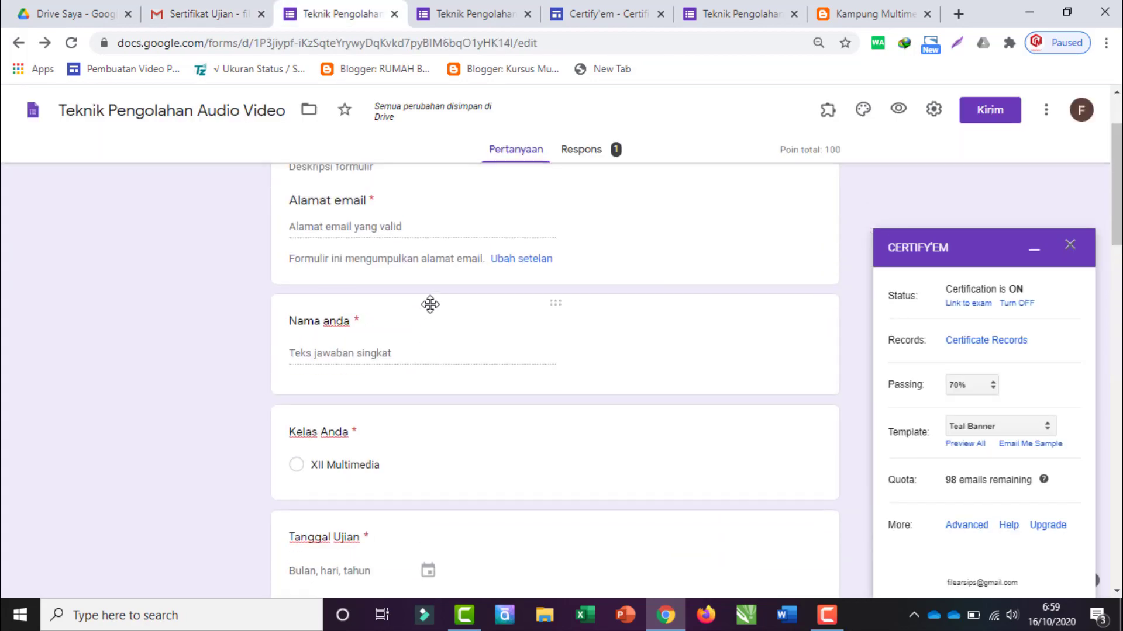
{"action": "left_click", "coordinate": [199, 13]}
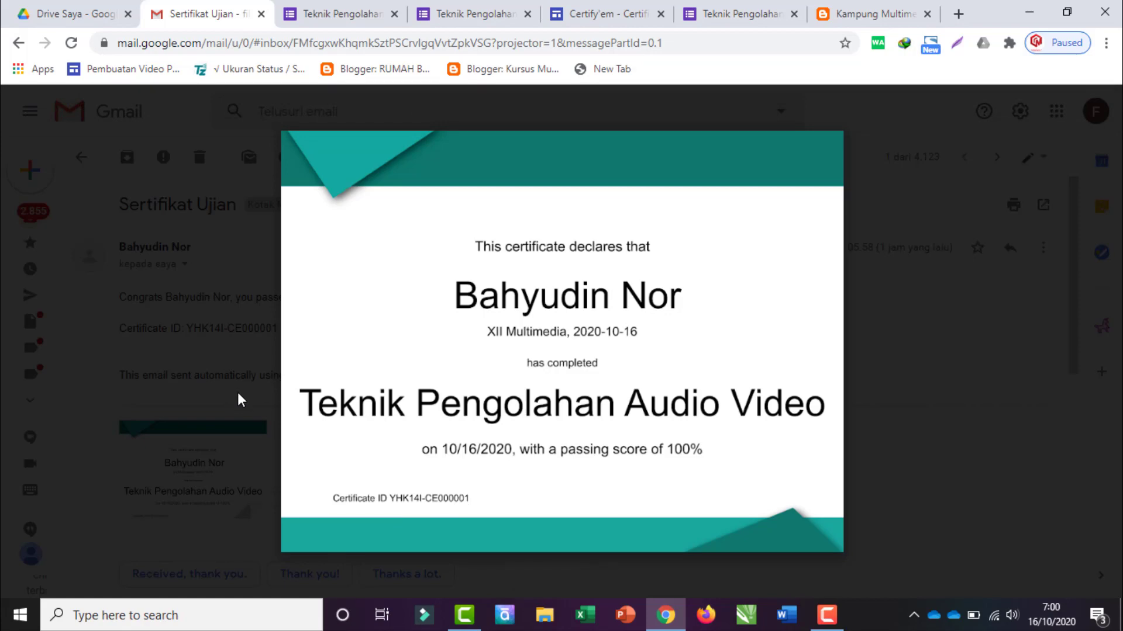
{"action": "left_click", "coordinate": [201, 382]}
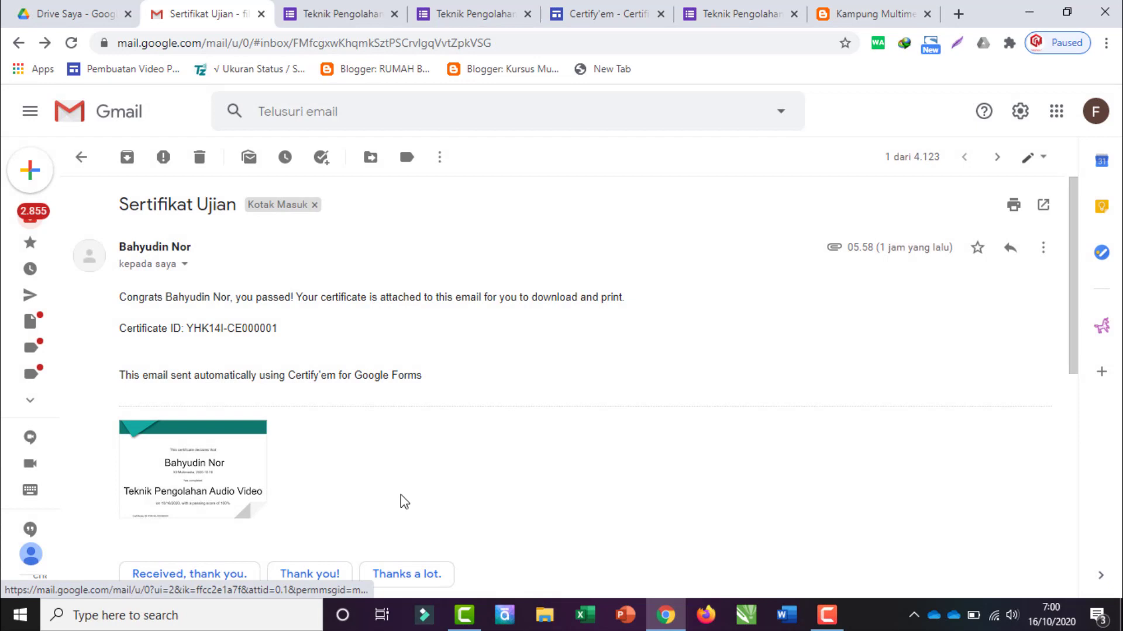
Step: Switch to Google Drive's 'Drive Saya' page showing the Certify'em Records sheet
{"action": "left_click", "coordinate": [88, 7]}
{"action": "left_click", "coordinate": [161, 12]}
{"action": "left_click", "coordinate": [88, 22]}
{"action": "left_click", "coordinate": [235, 8]}
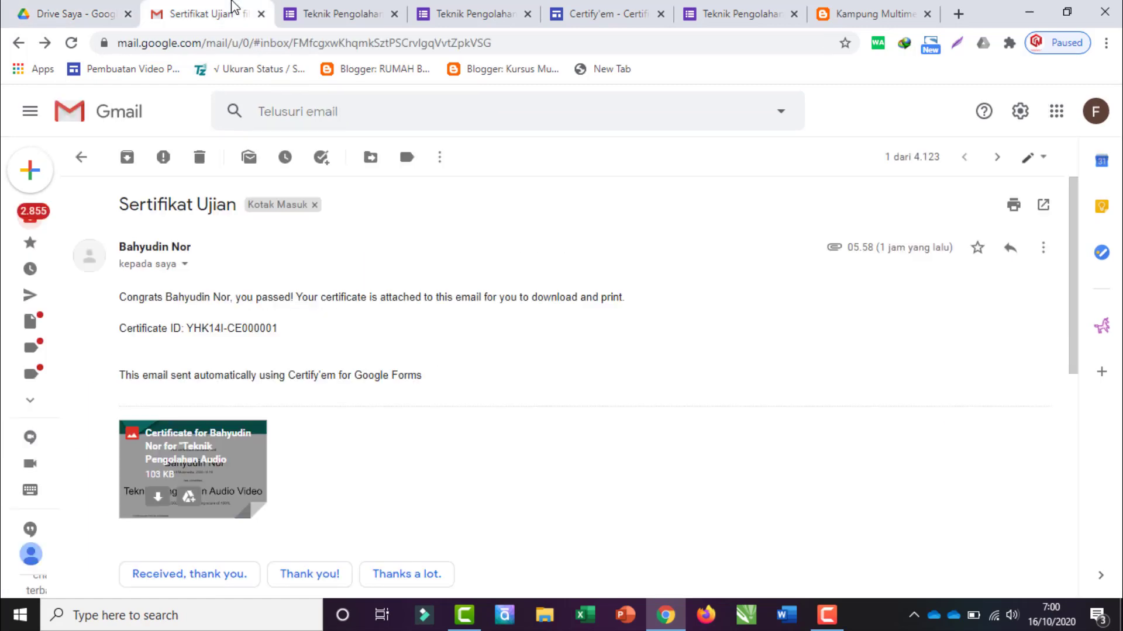
{"action": "key", "text": "ctrl+1"}
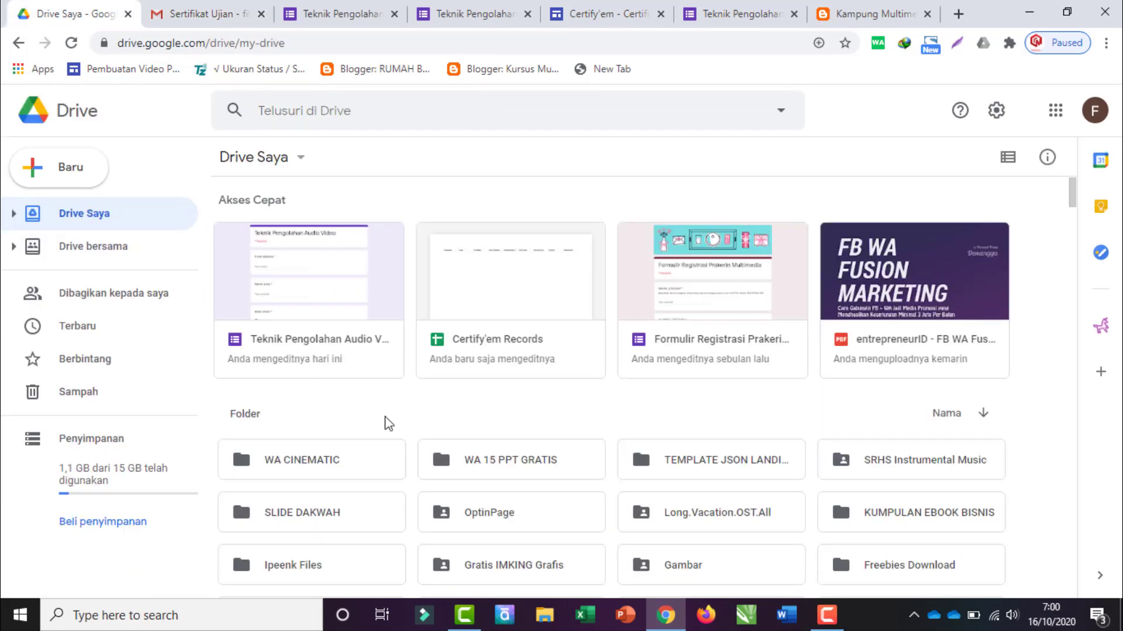